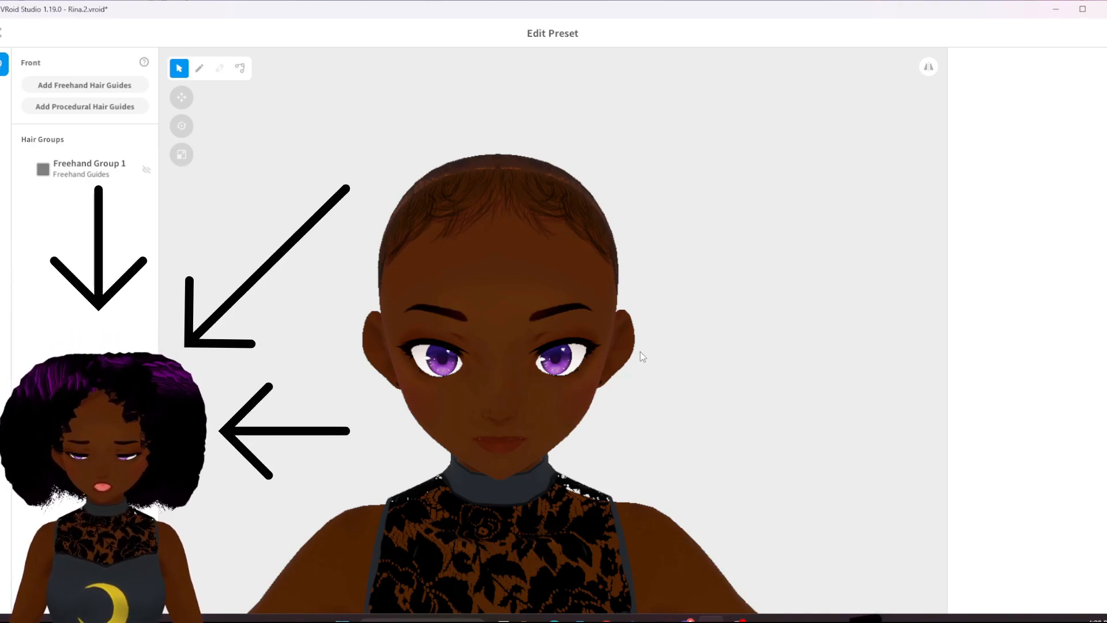
Select the Freehand Group 1 hair guide and lengthen its mesh by pulling the lowest front control point from the neck to the chest.
middle_drag(656, 357, 663, 355)
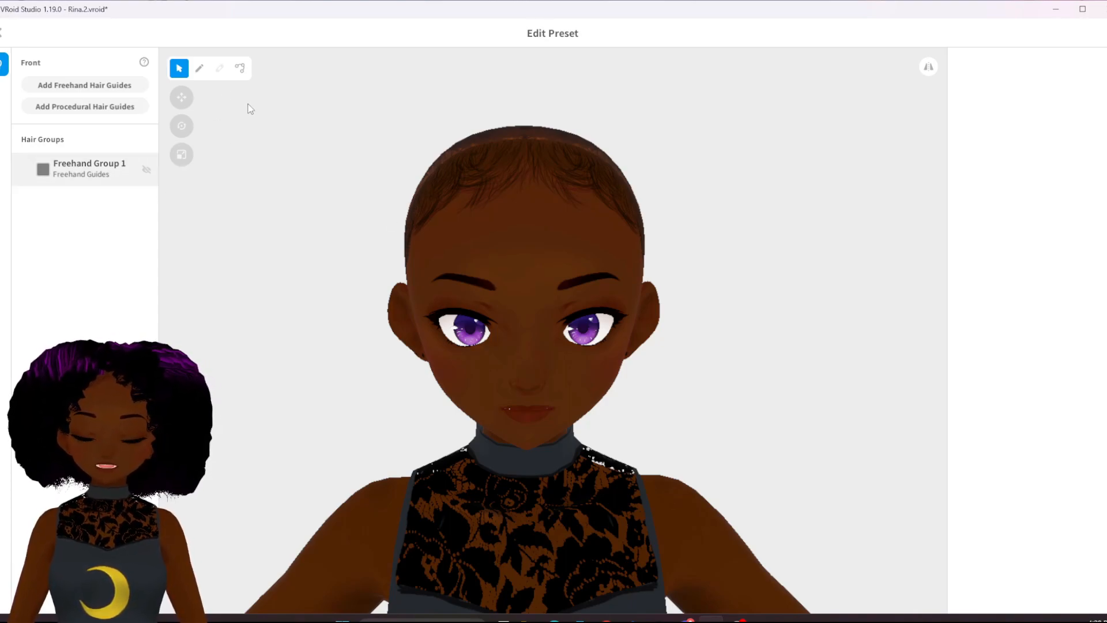
click(622, 268)
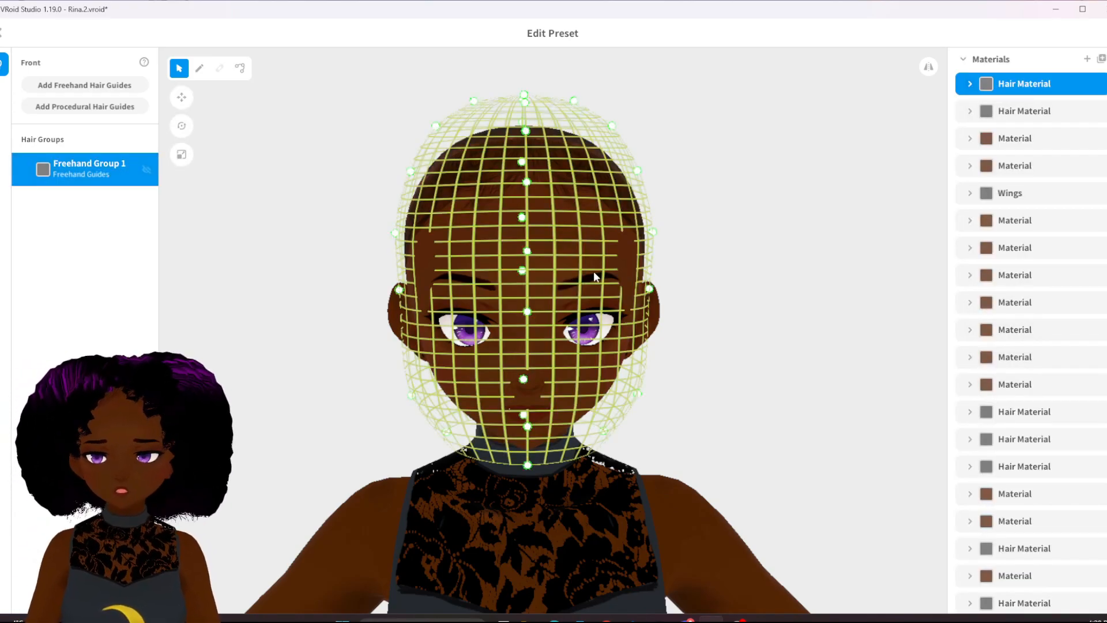
scroll(523, 440, down, 5)
middle_drag(569, 499, 541, 407)
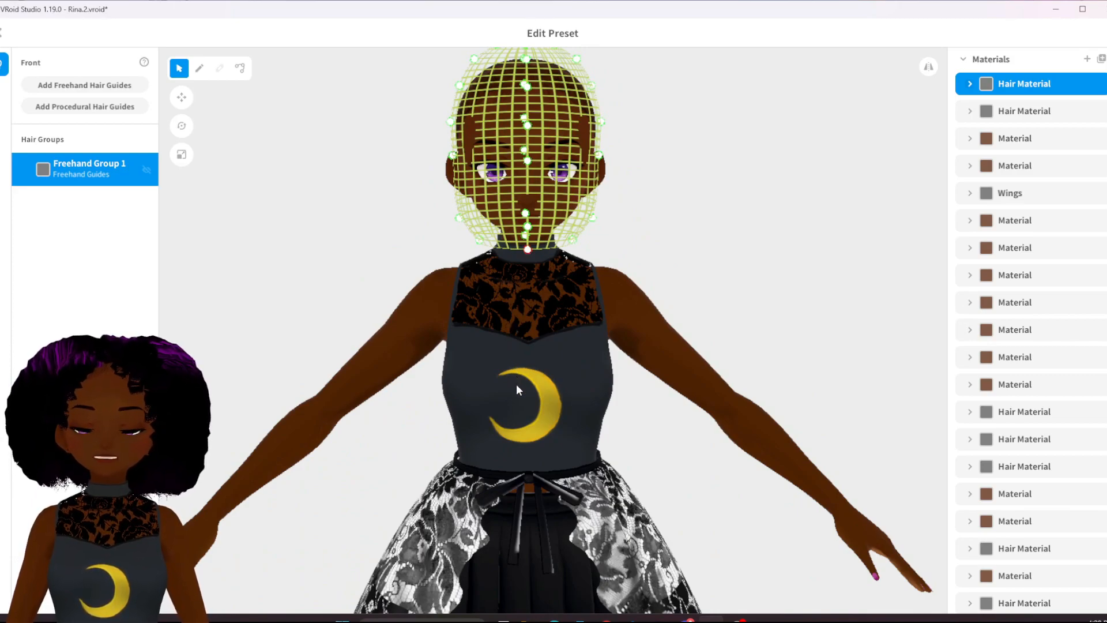
right_drag(949, 440, 669, 408)
drag(522, 253, 545, 430)
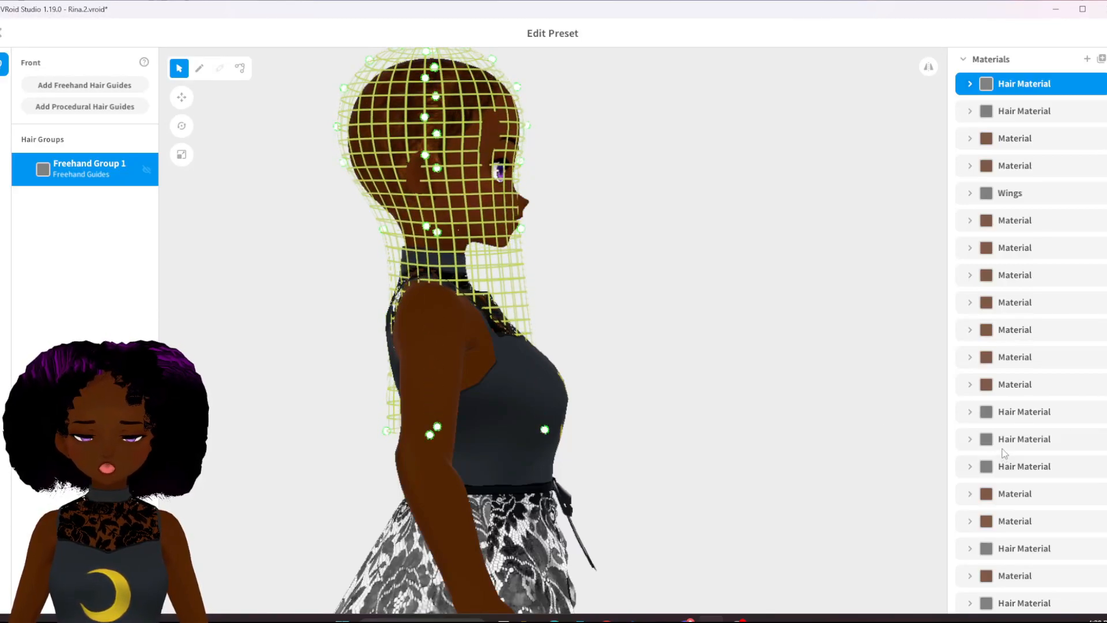
Look through the hair materials list down to the texture and hair parameters below it.
scroll(1004, 453, down, 4)
scroll(1004, 453, down, 10)
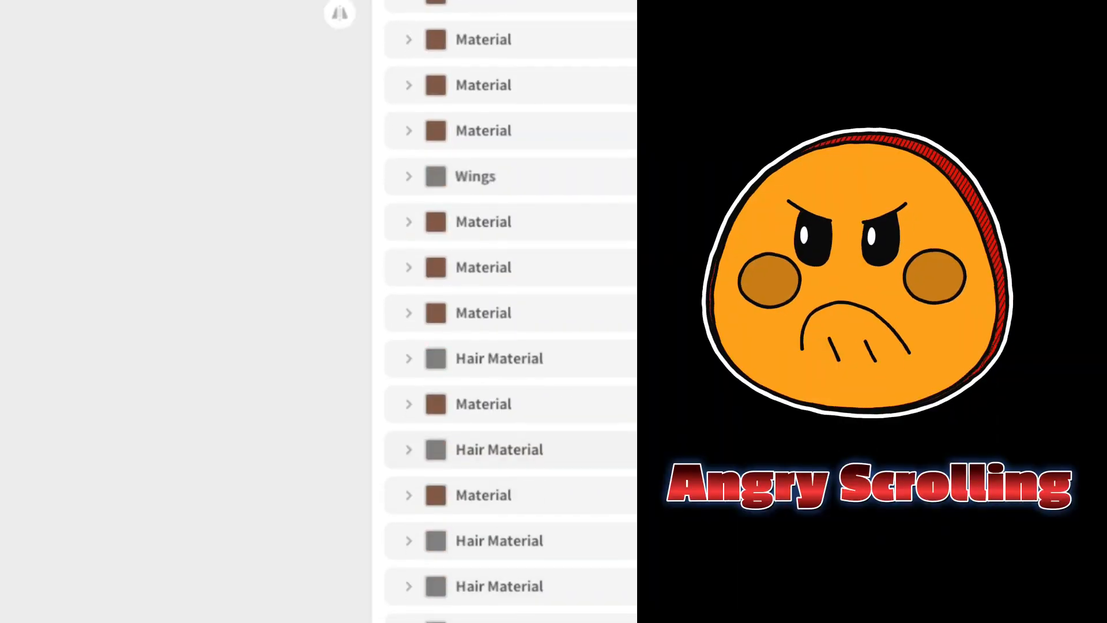
scroll(510, 312, down, 15)
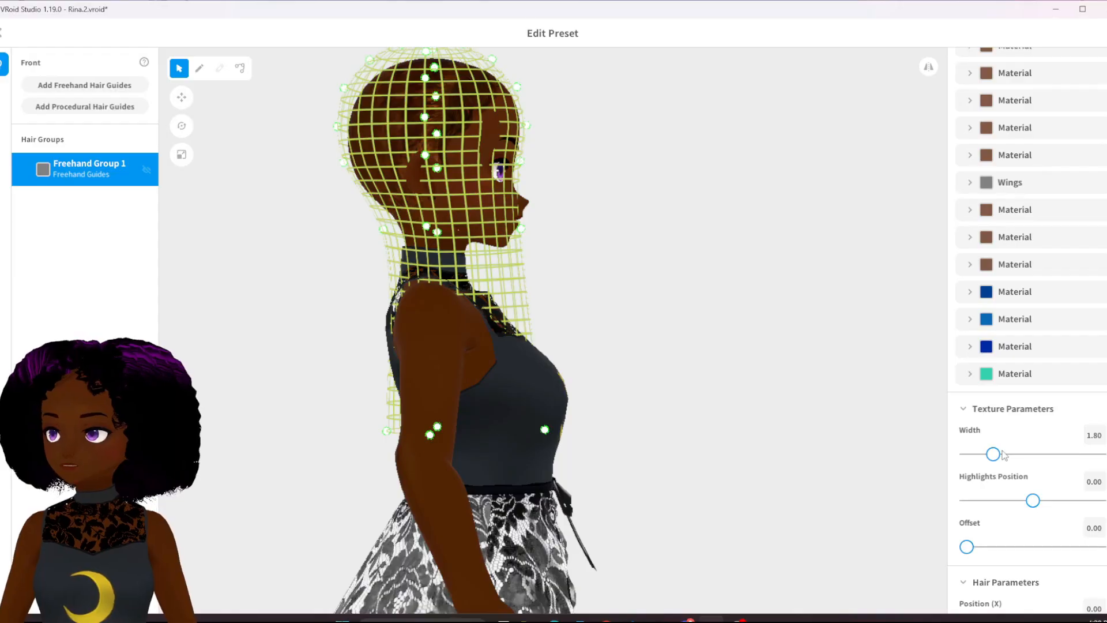
scroll(1008, 352, up, 8)
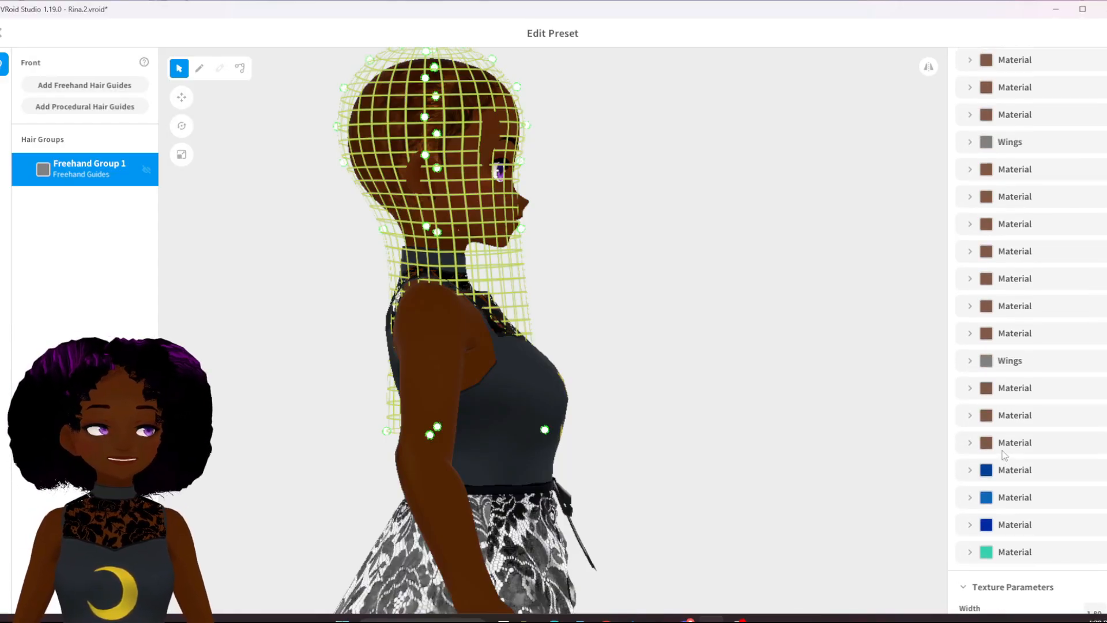
scroll(1007, 352, up, 10)
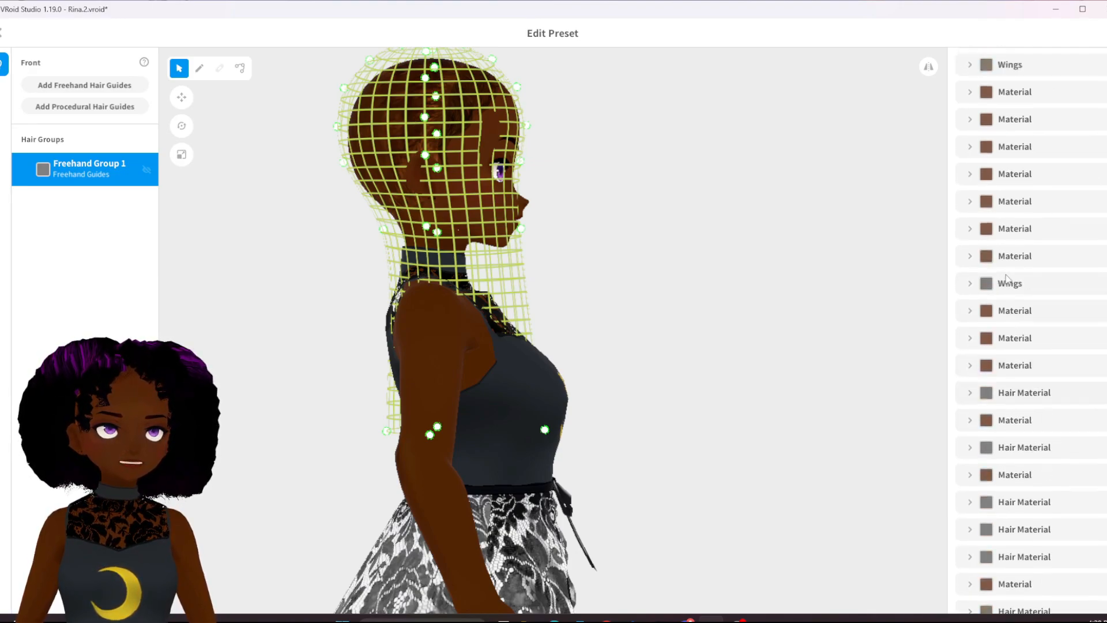
scroll(1006, 275, up, 10)
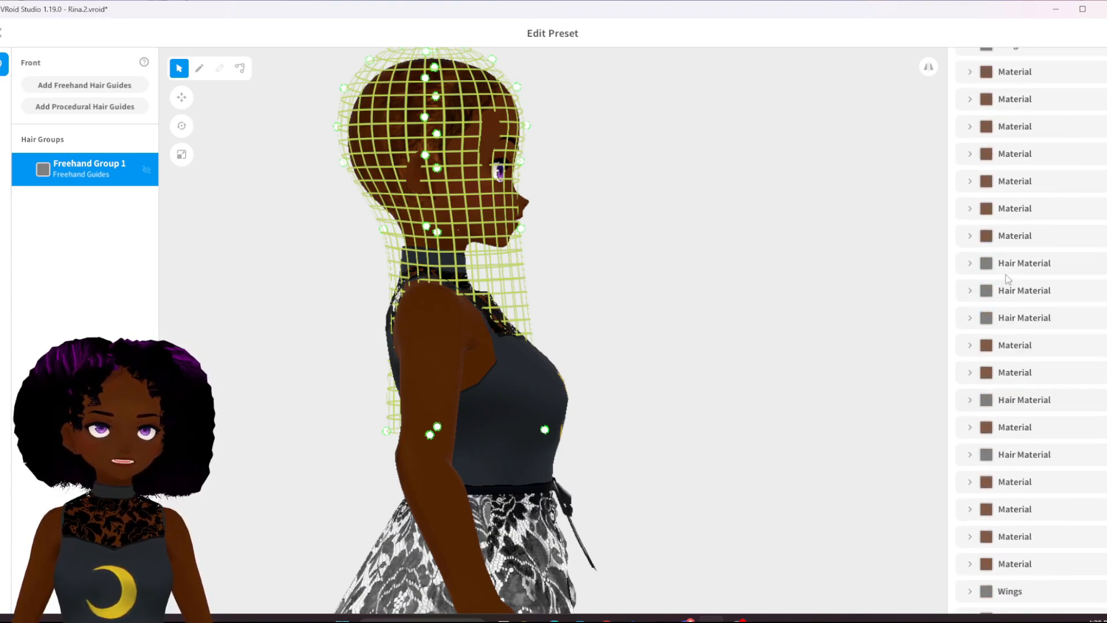
scroll(1008, 280, up, 1)
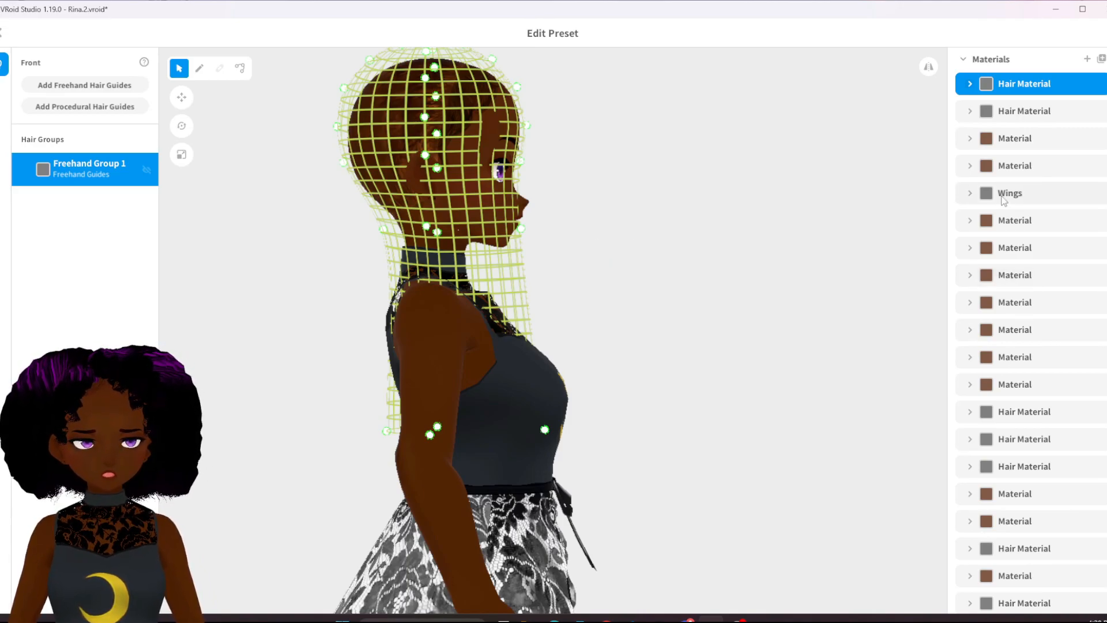
scroll(817, 343, down, 4)
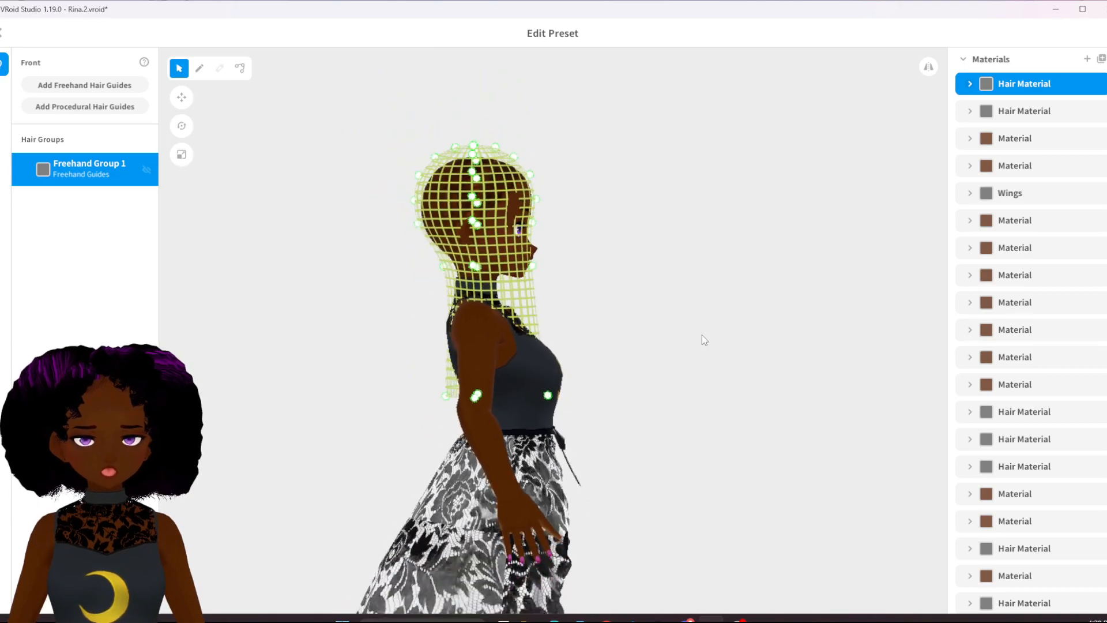
scroll(1090, 255, down, 10)
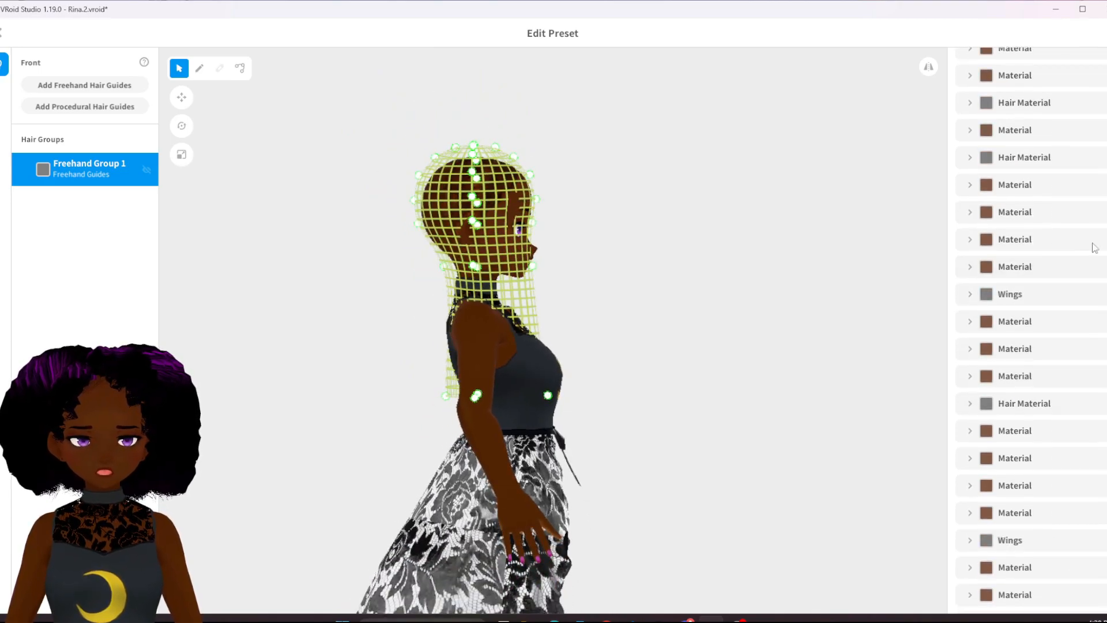
scroll(1027, 433, down, 10)
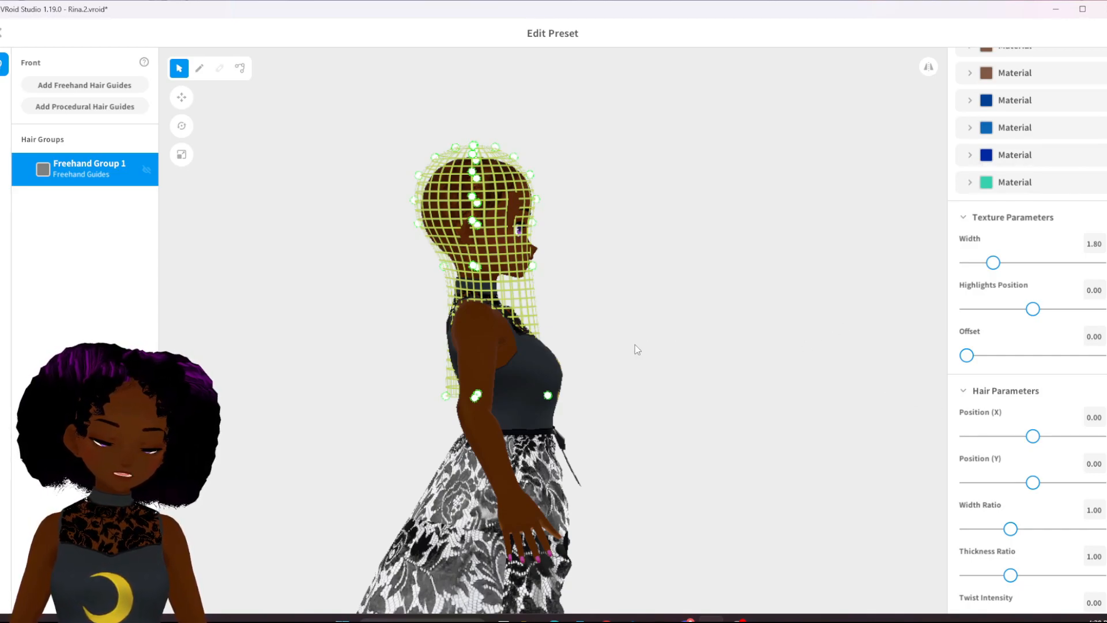
Pull the guide mesh's lower front control points down and outward over the chest in side view, and set the guide Height to 0.42.
scroll(594, 316, up, 5)
scroll(567, 316, up, 2)
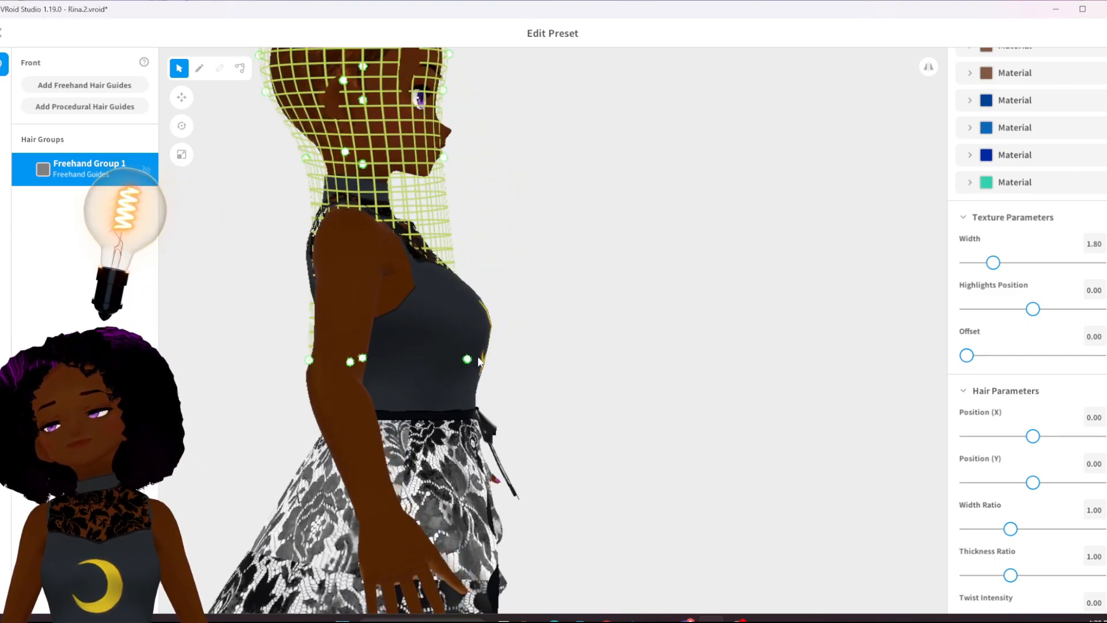
scroll(1013, 366, down, 1)
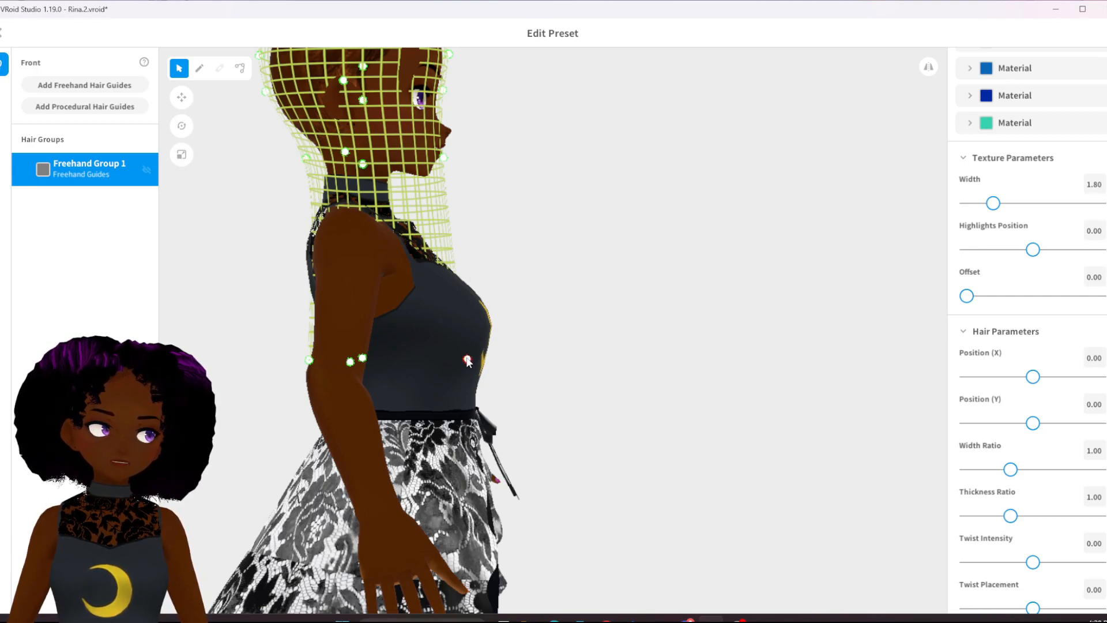
drag(468, 361, 497, 405)
drag(441, 155, 502, 319)
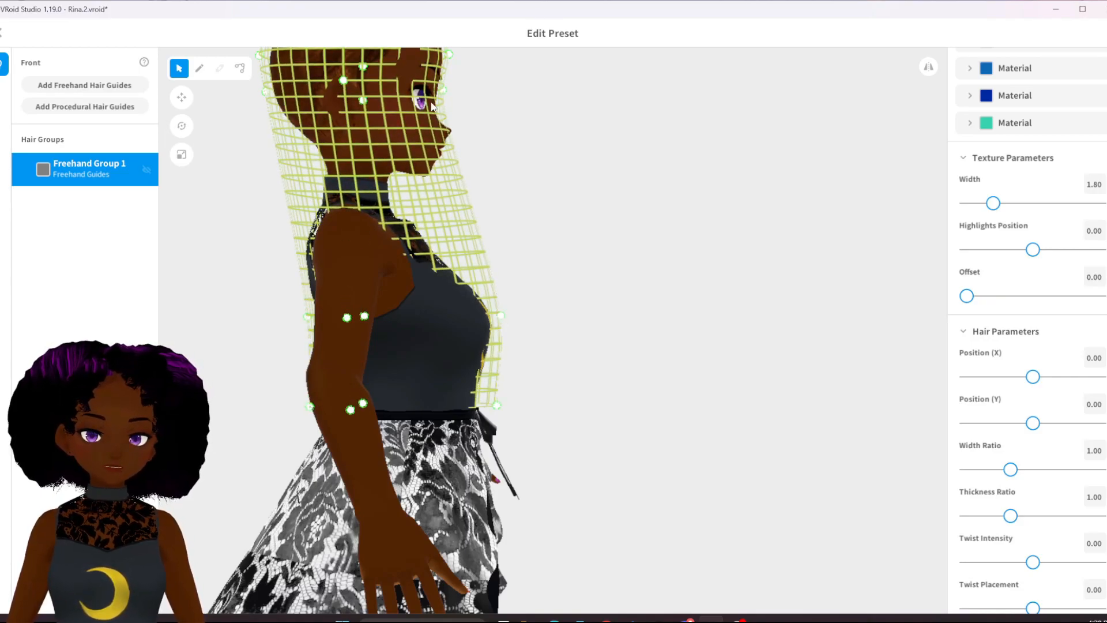
middle_drag(461, 133, 460, 197)
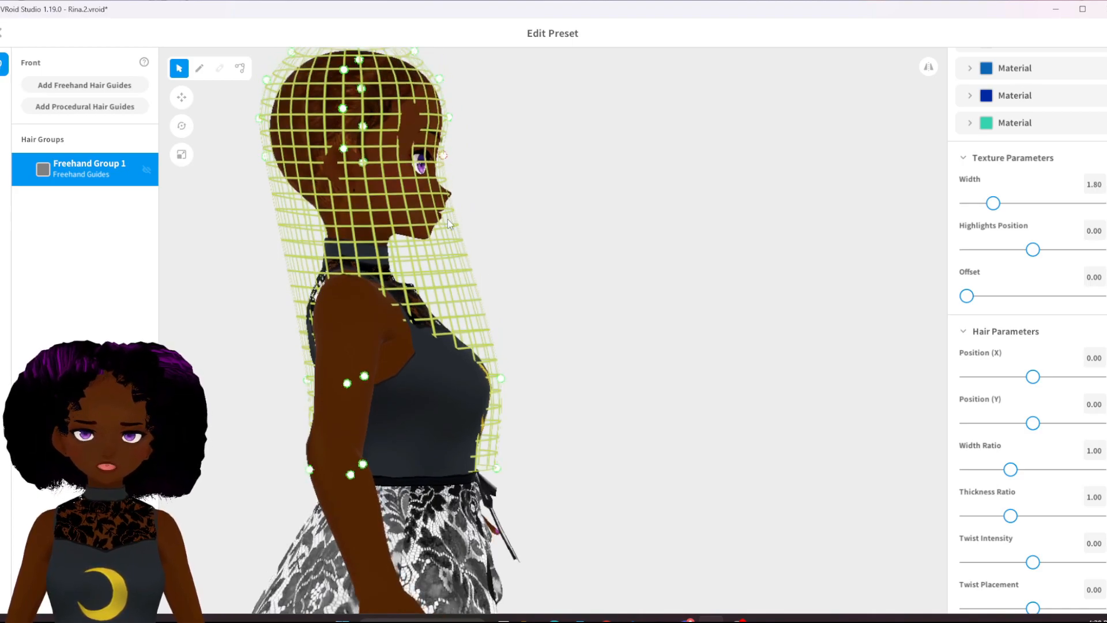
drag(475, 308, 482, 316)
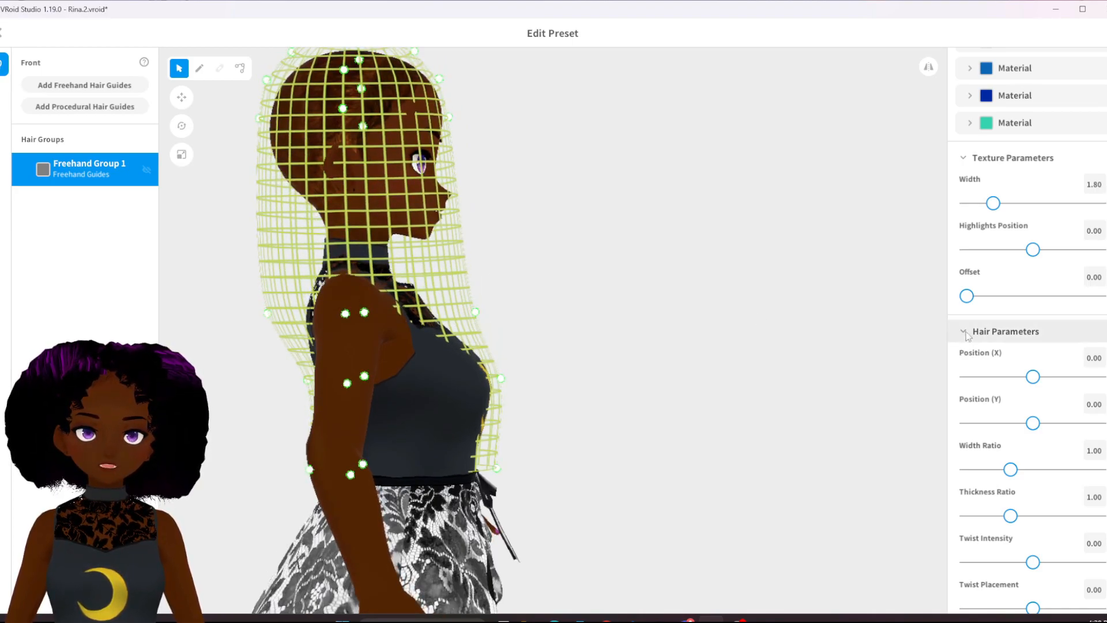
scroll(1045, 405, down, 8)
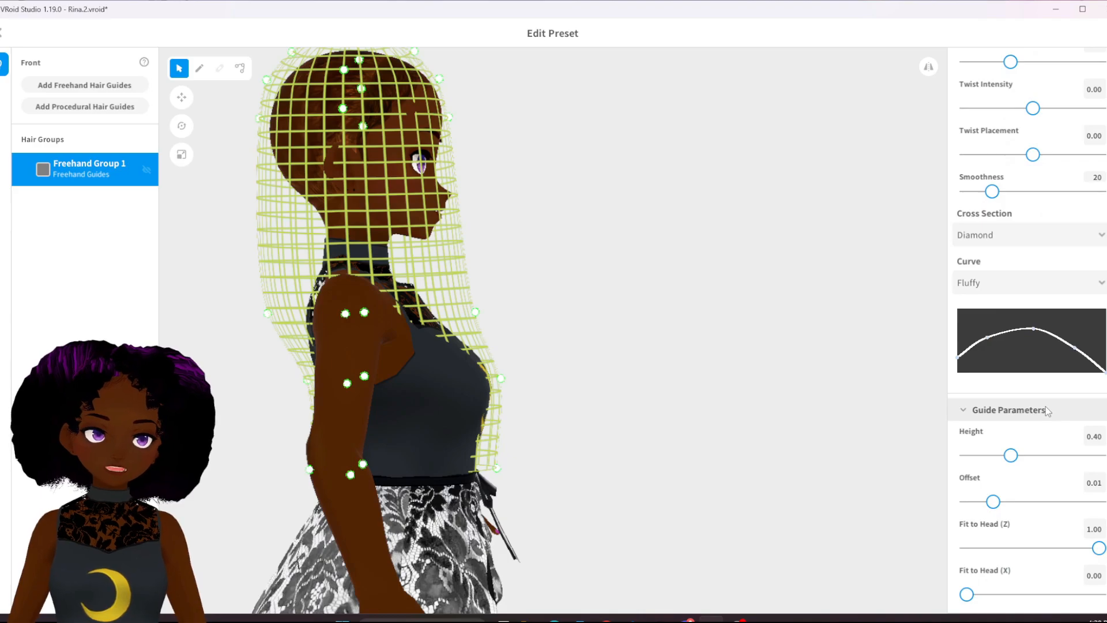
drag(1016, 457, 1017, 464)
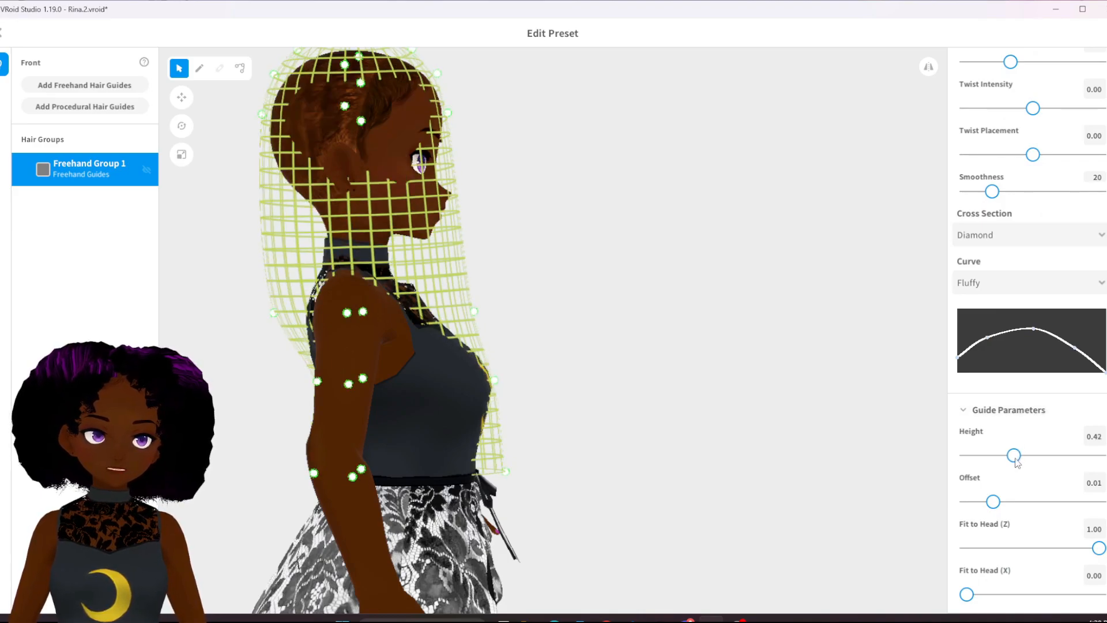
Widen the guide mesh around the character's right shoulder and waist by moving its side control points outward.
right_drag(496, 186, 507, 280)
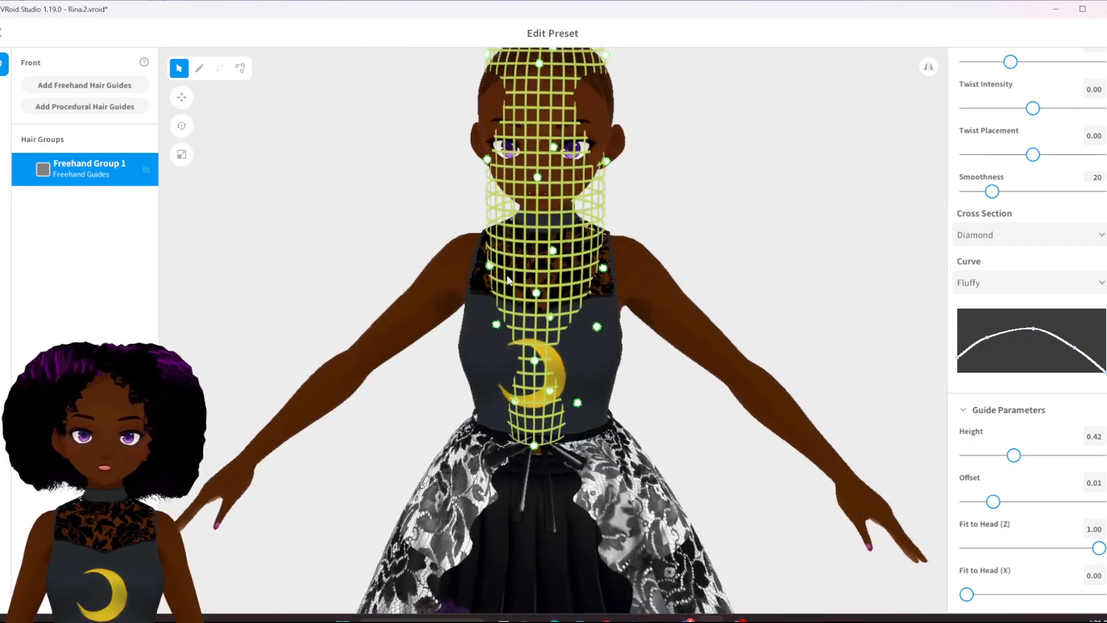
drag(490, 266, 474, 267)
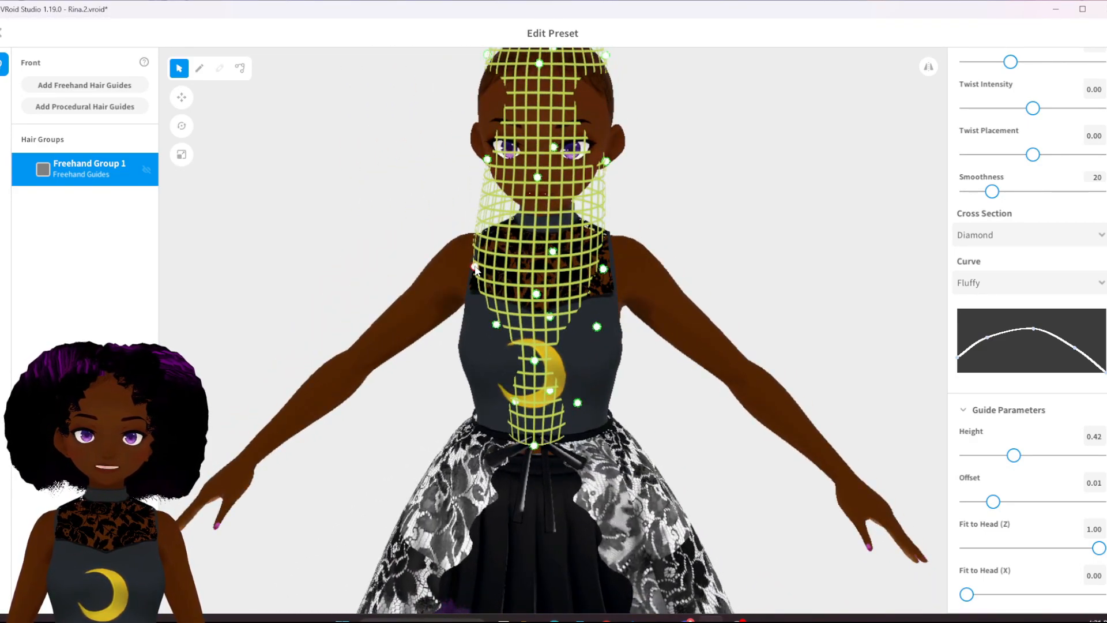
drag(482, 329, 455, 332)
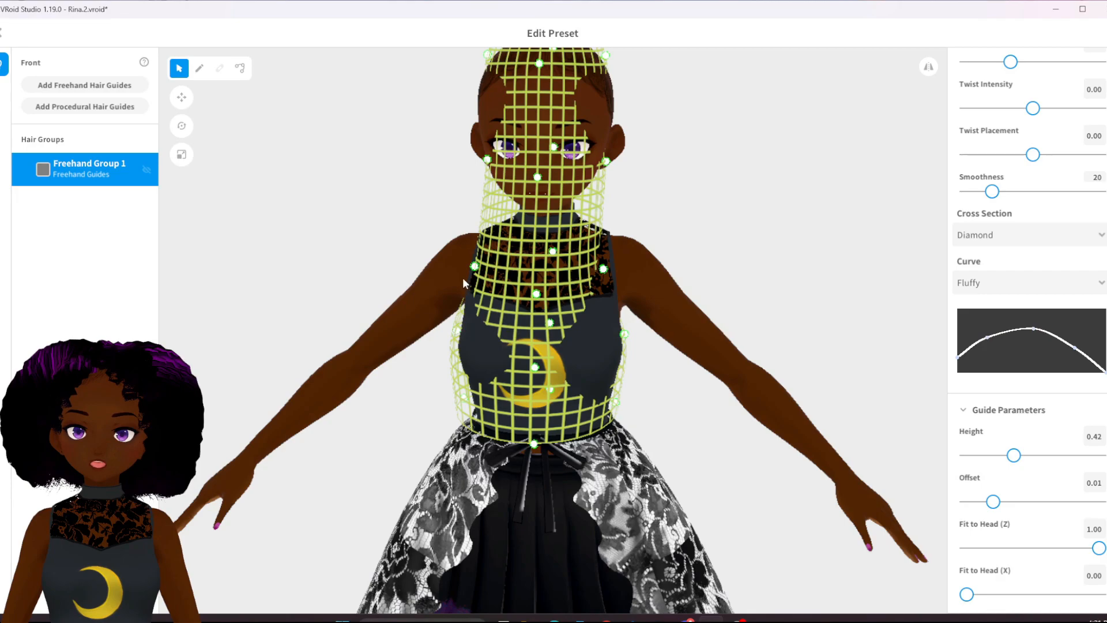
drag(474, 266, 465, 252)
drag(457, 334, 446, 333)
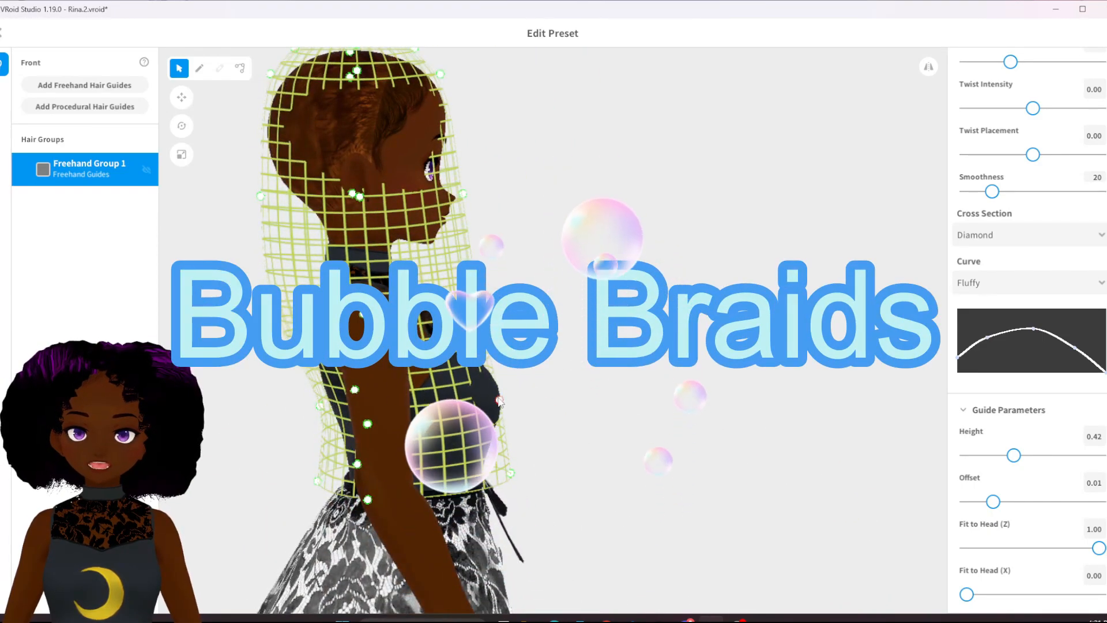
Move the guide mesh's control points outward at the character's left waist and shoulder and beside the right cheek.
right_drag(535, 384, 420, 450)
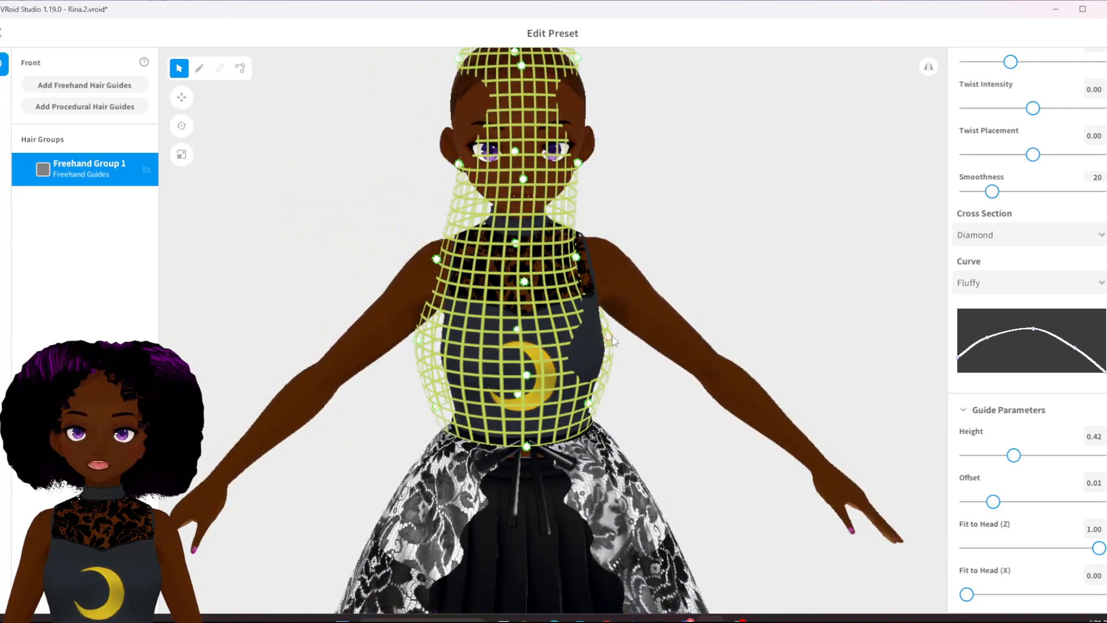
drag(613, 339, 616, 341)
right_drag(594, 345, 657, 290)
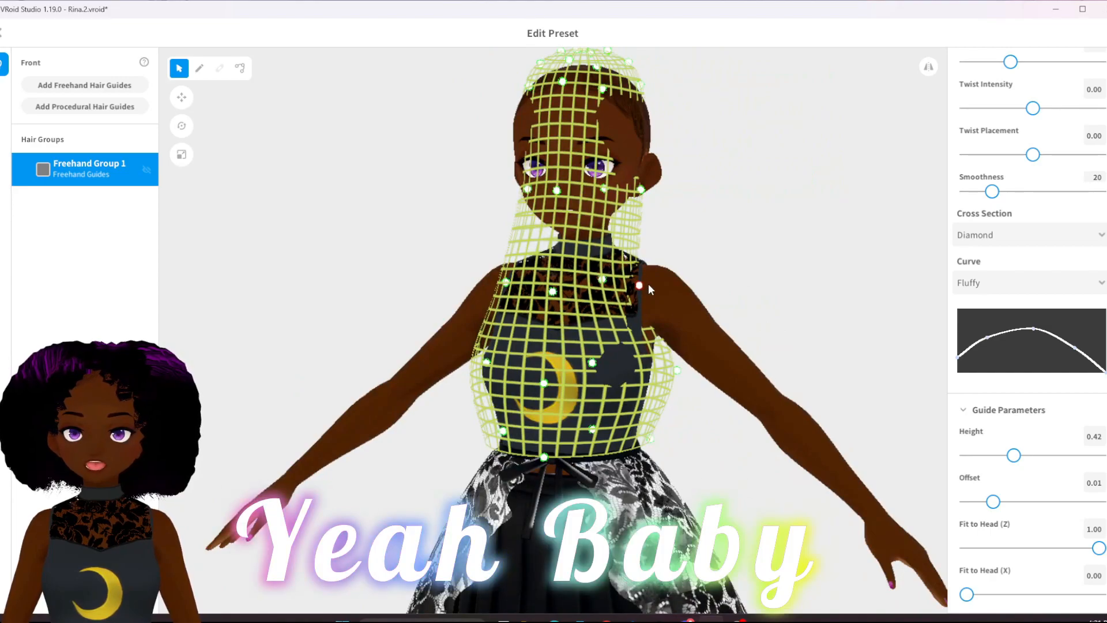
drag(639, 286, 650, 285)
right_drag(598, 359, 526, 312)
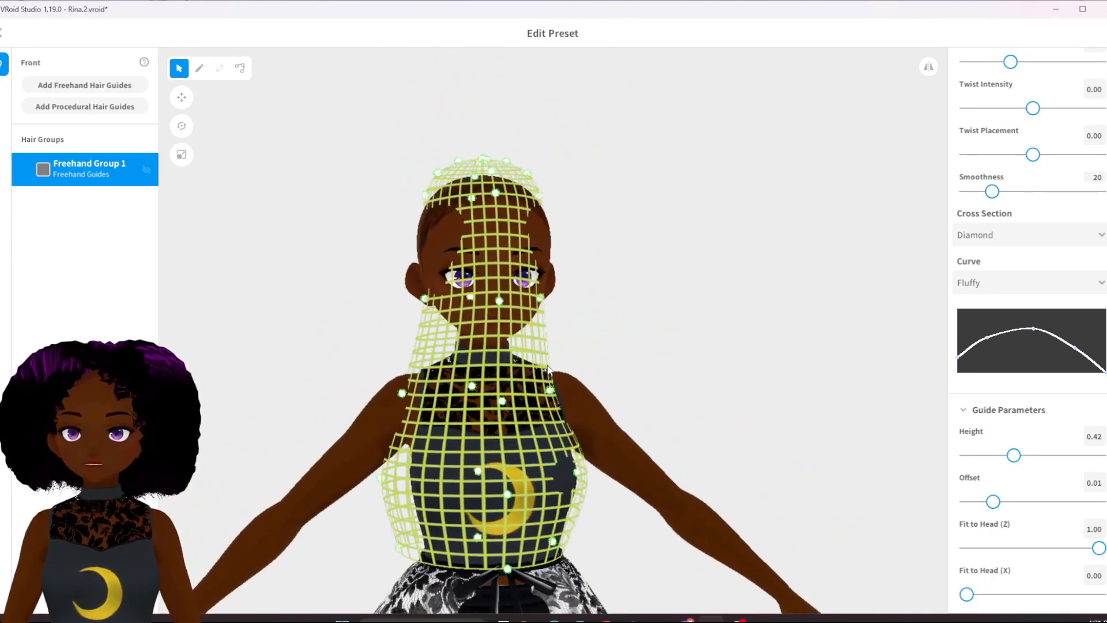
drag(425, 301, 410, 300)
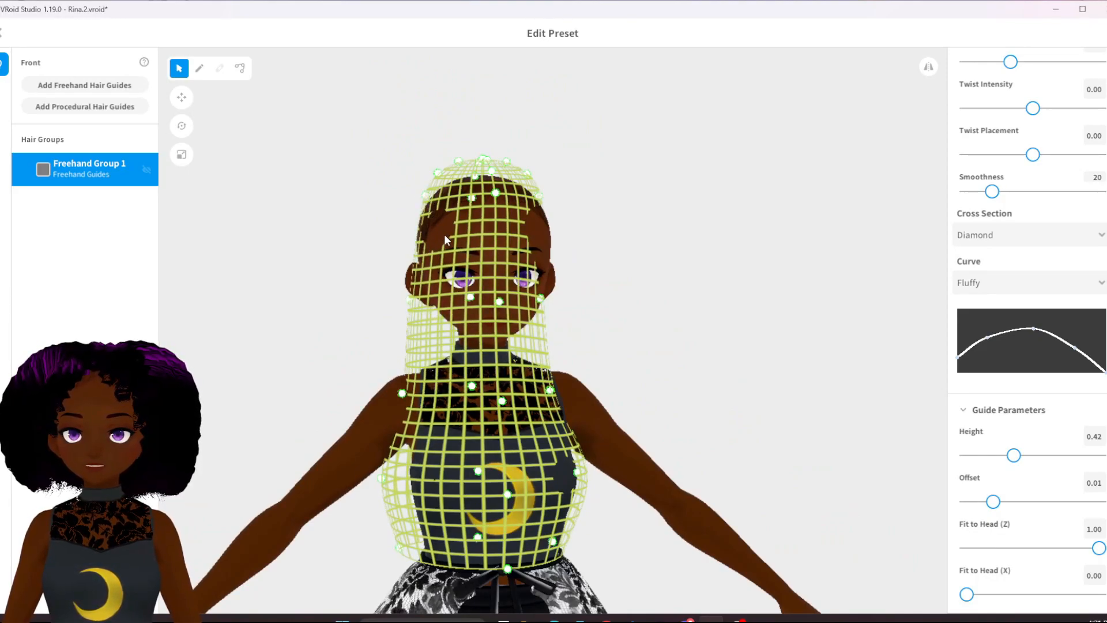
Reshape the guide mesh around the head by lowering an upper control point and pulling the temple and left cheek points outward.
scroll(450, 243, up, 5)
mouse_move(456, 290)
right_down()
mouse_move(469, 305)
mouse_move(471, 291)
right_up()
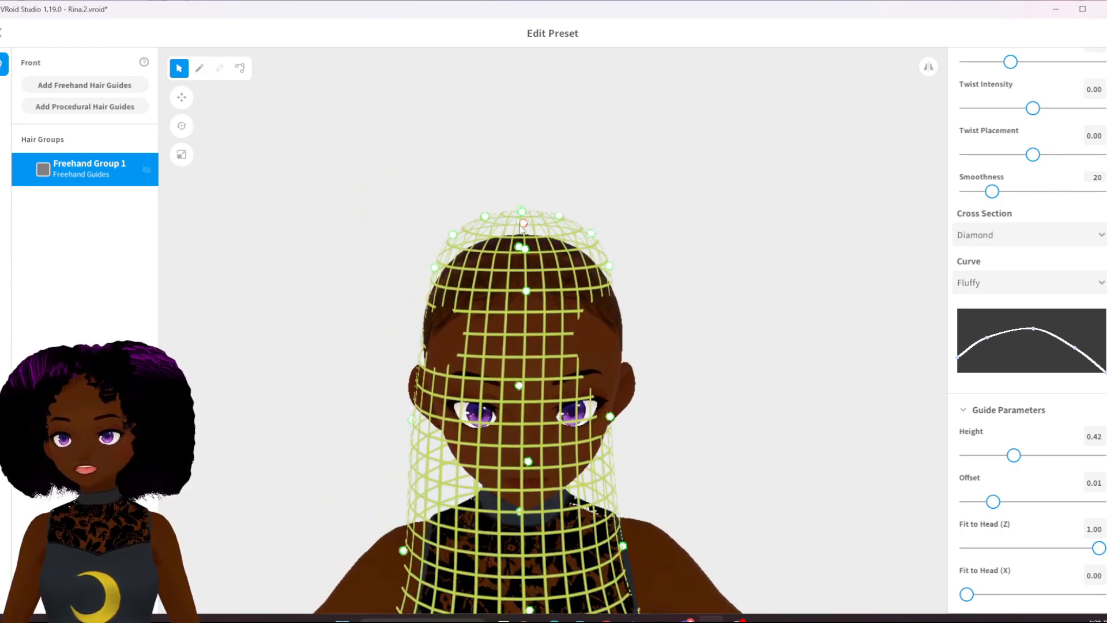
drag(522, 212, 521, 243)
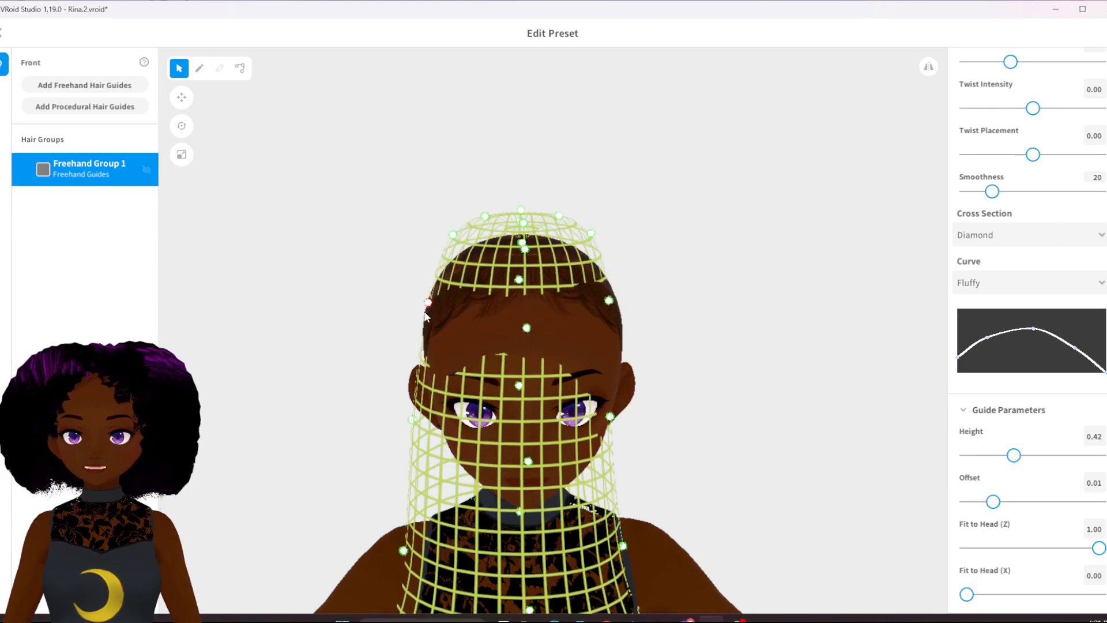
drag(426, 303, 422, 322)
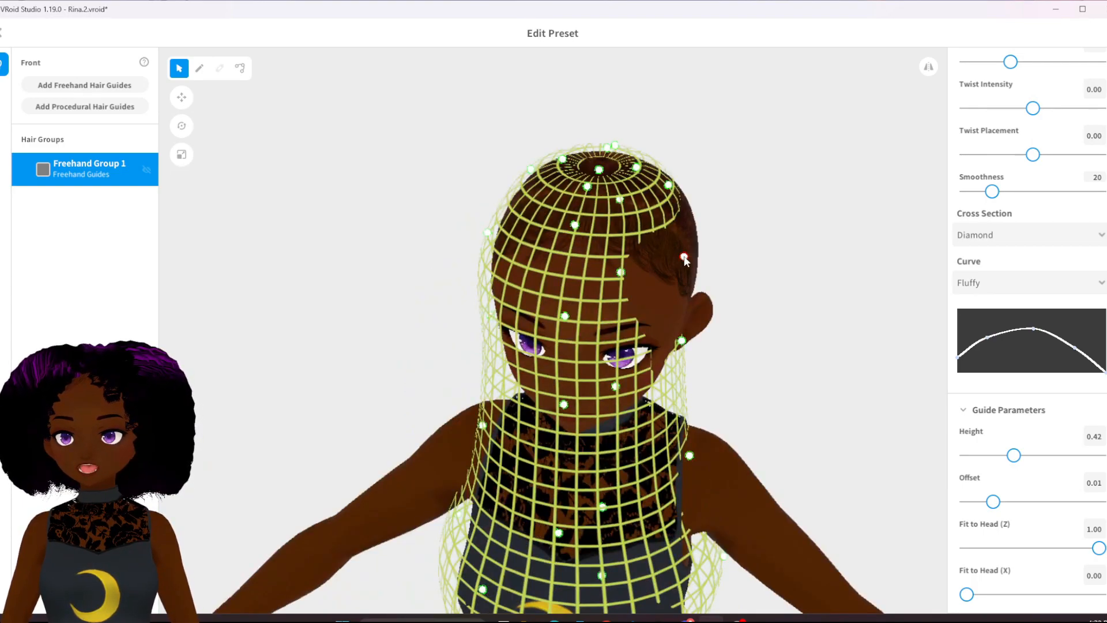
drag(685, 260, 707, 255)
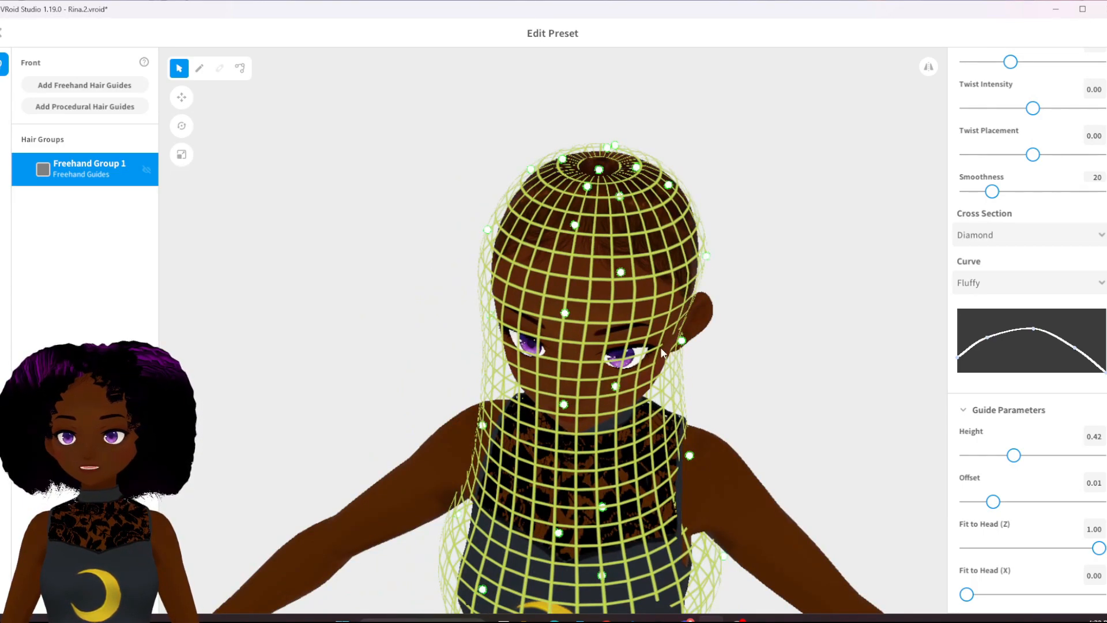
drag(682, 341, 692, 347)
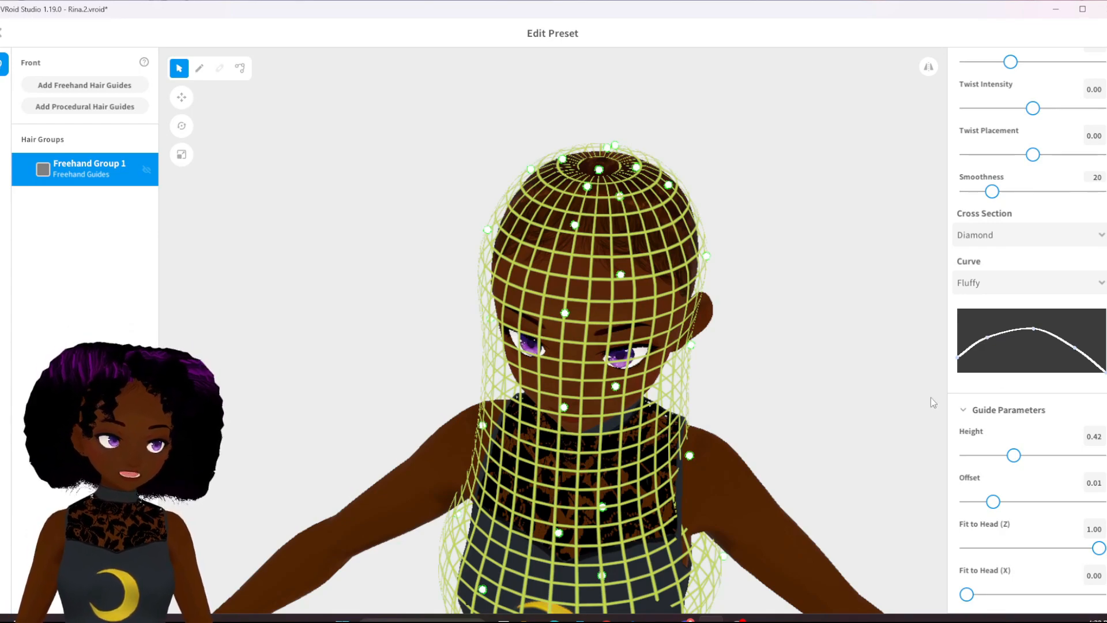
Draw a first short bubble strand with the Brush on Freehand Group 1's guide, above the character's right forehead.
right_drag(791, 324, 804, 318)
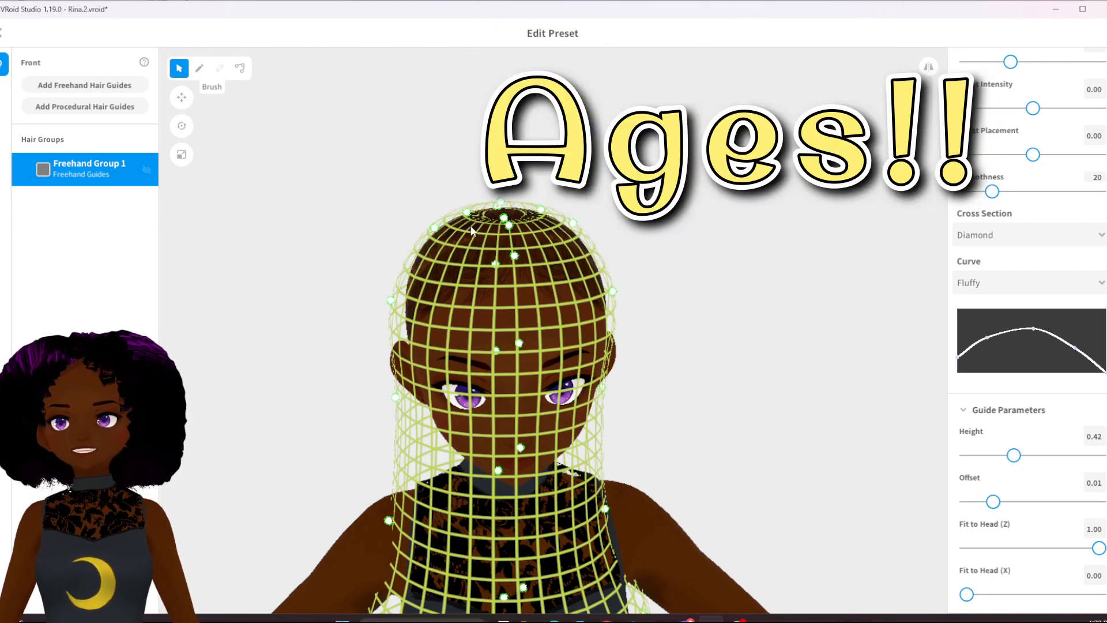
click(201, 72)
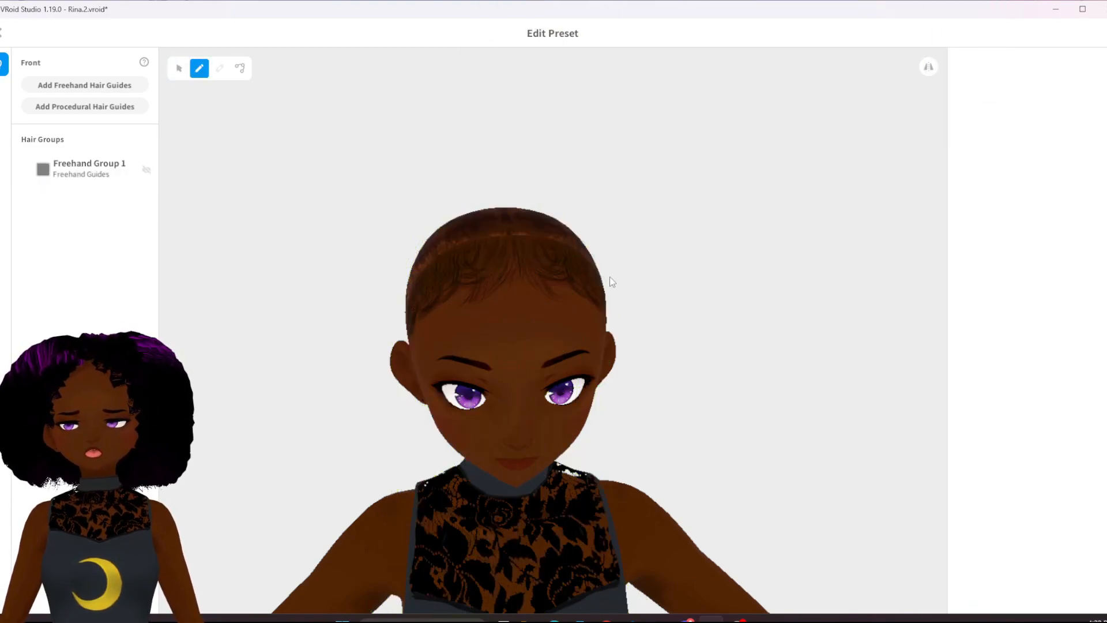
click(98, 167)
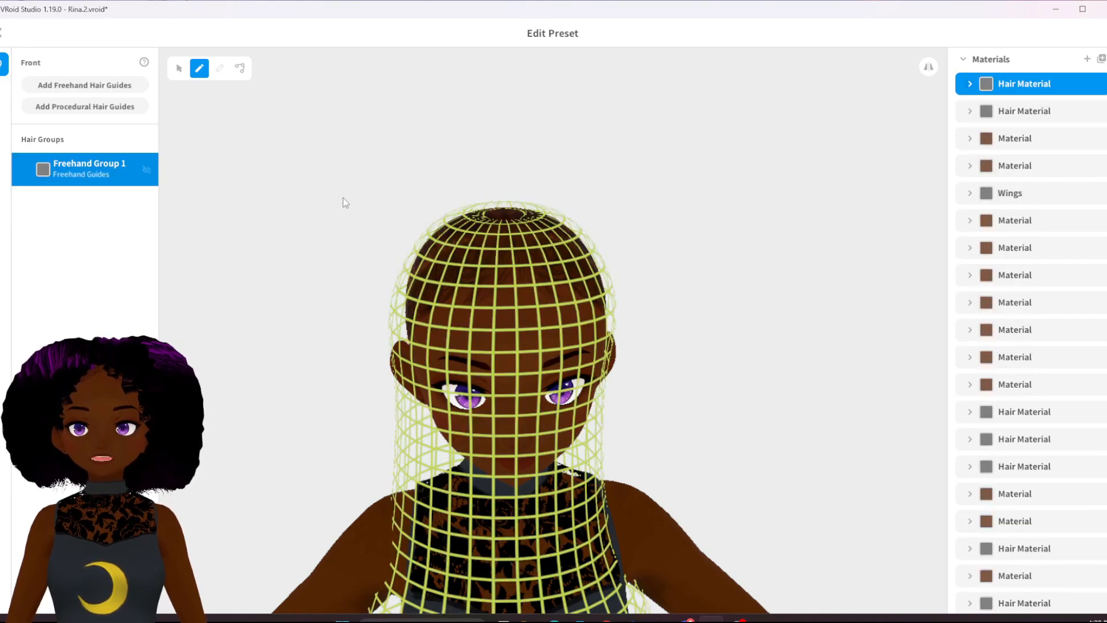
click(381, 207)
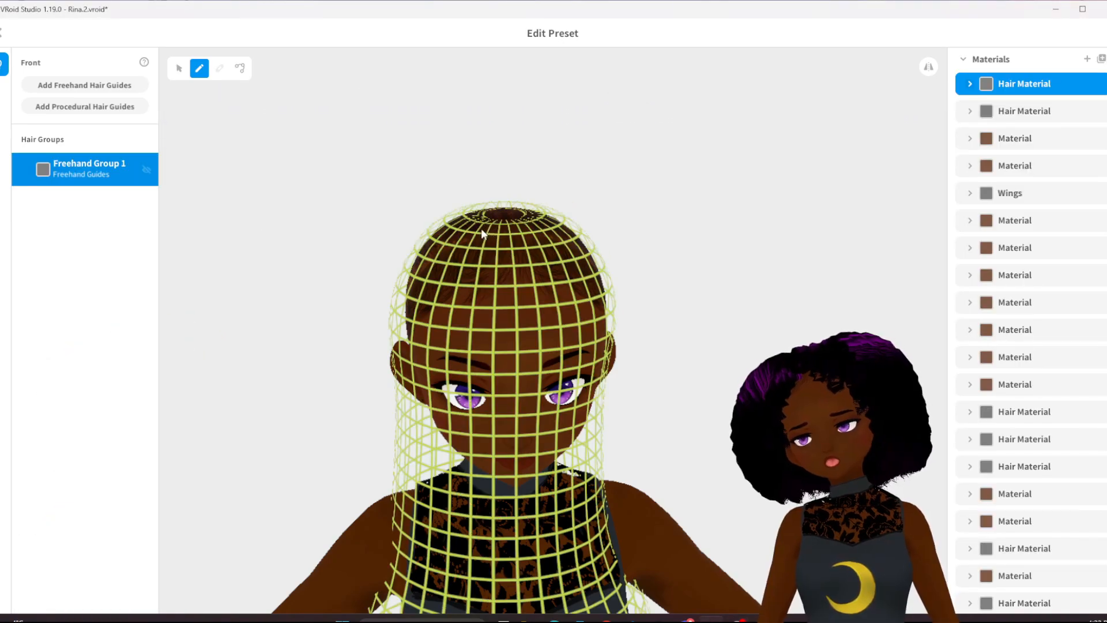
drag(481, 227, 453, 299)
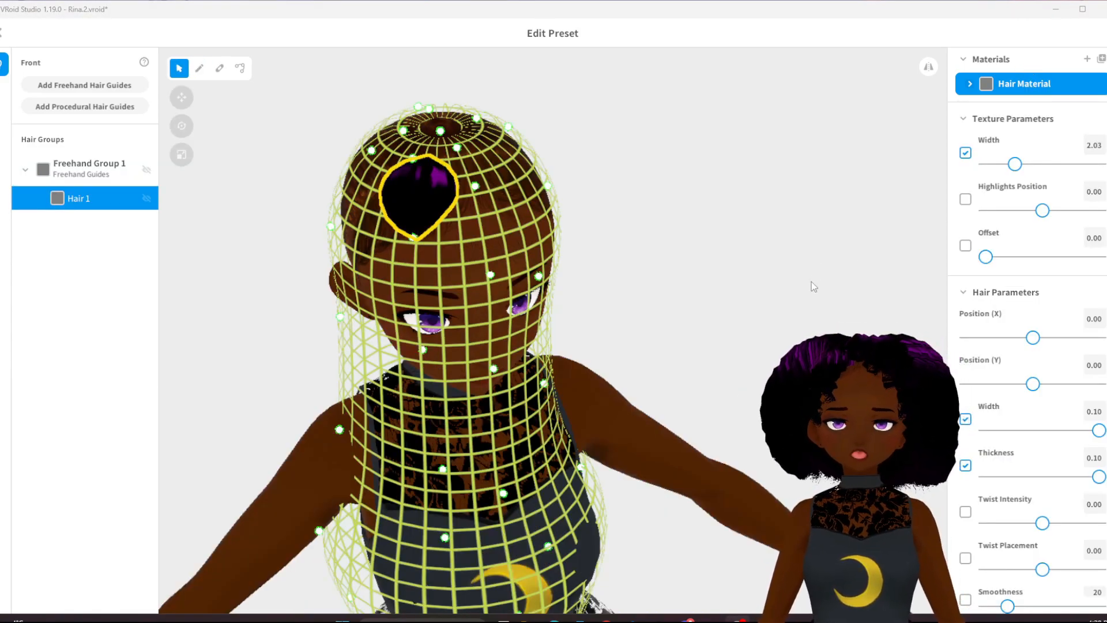
Brush a column of short bubble strands down the guide on the character's right side, from eye level to the waist.
right_drag(871, 332, 781, 329)
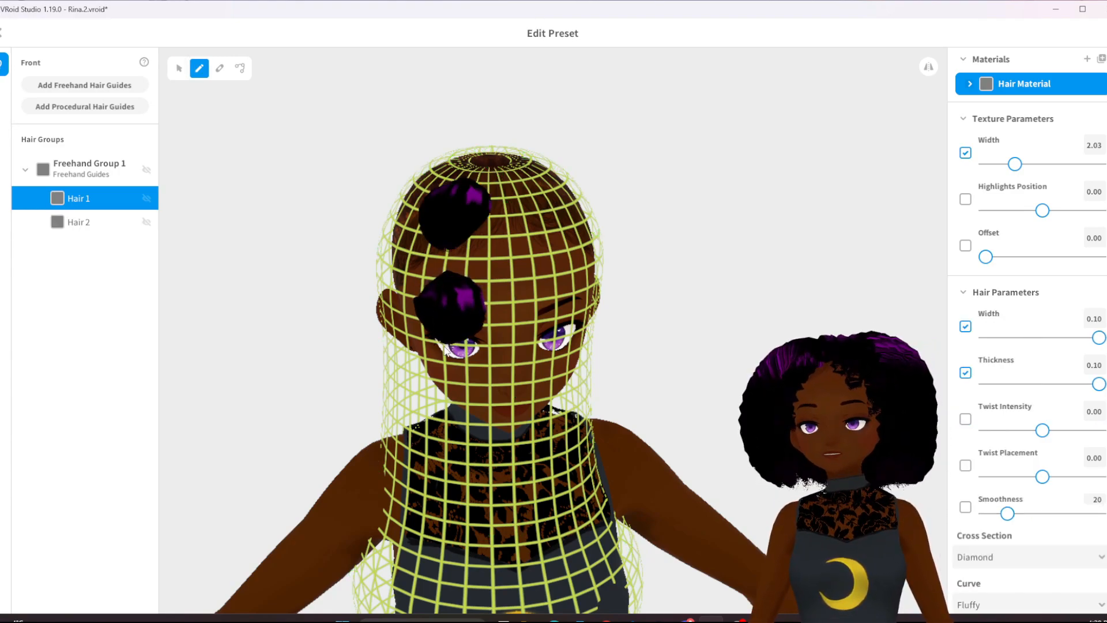
drag(448, 362, 443, 401)
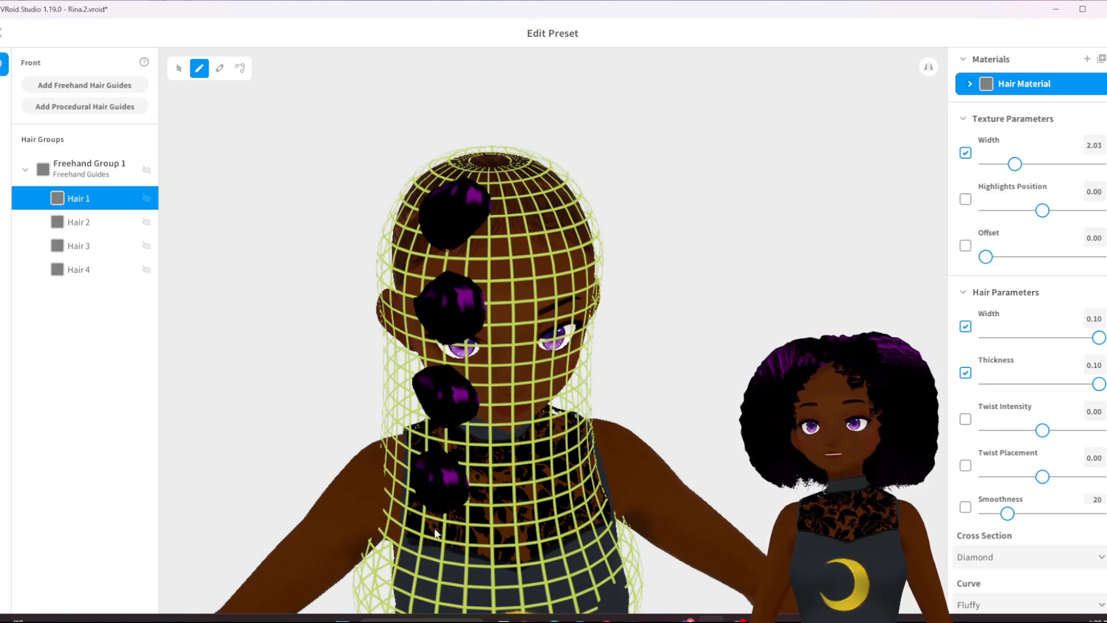
drag(434, 534, 434, 586)
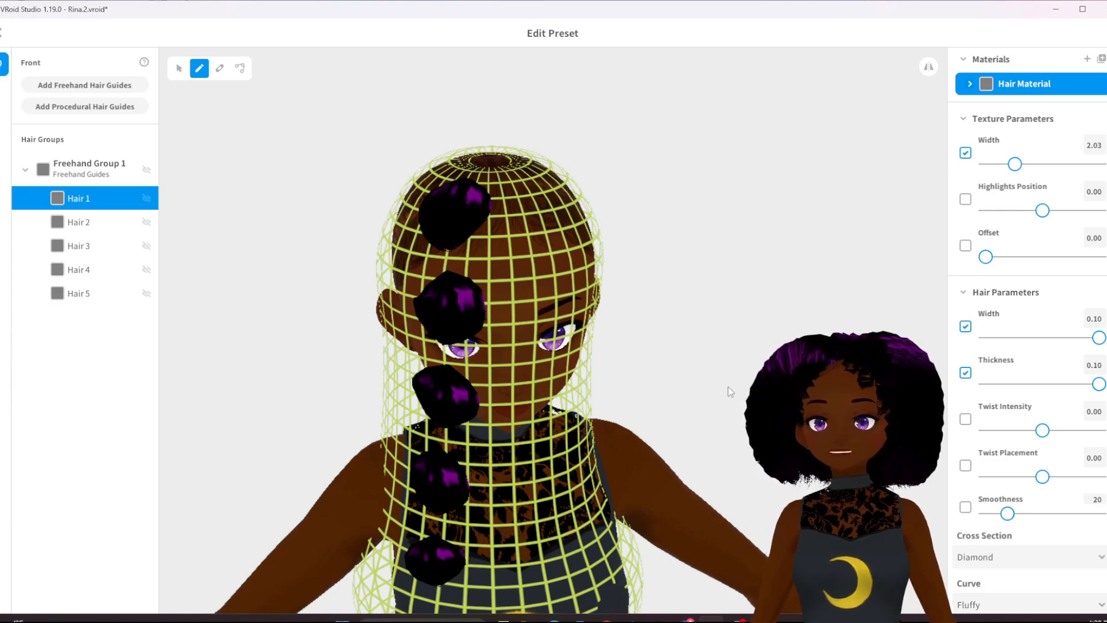
middle_drag(677, 433, 684, 369)
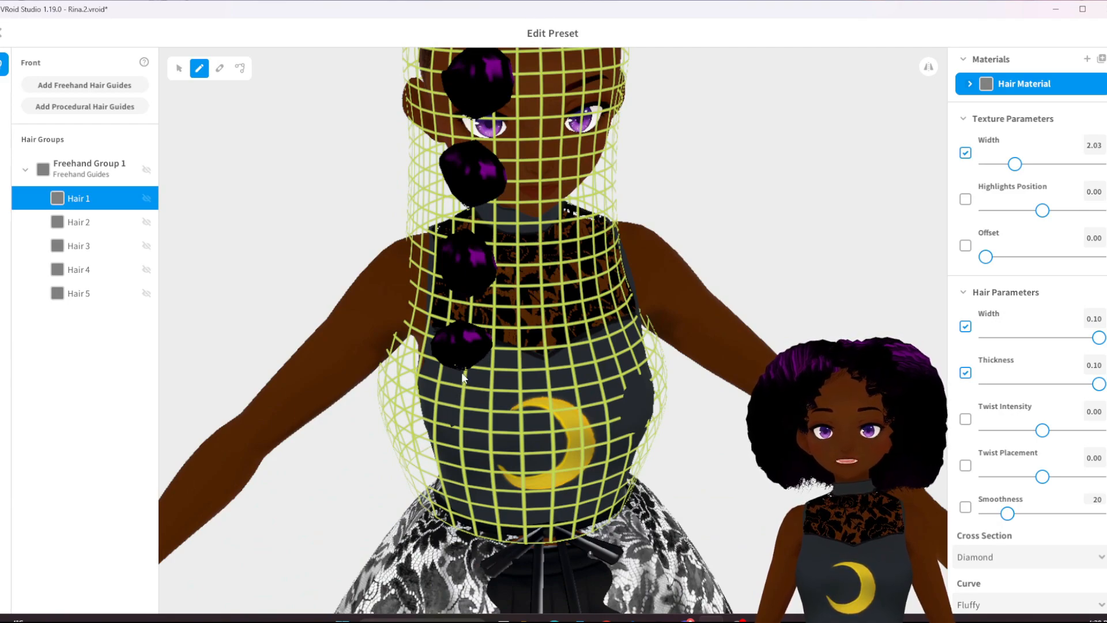
drag(459, 373, 456, 446)
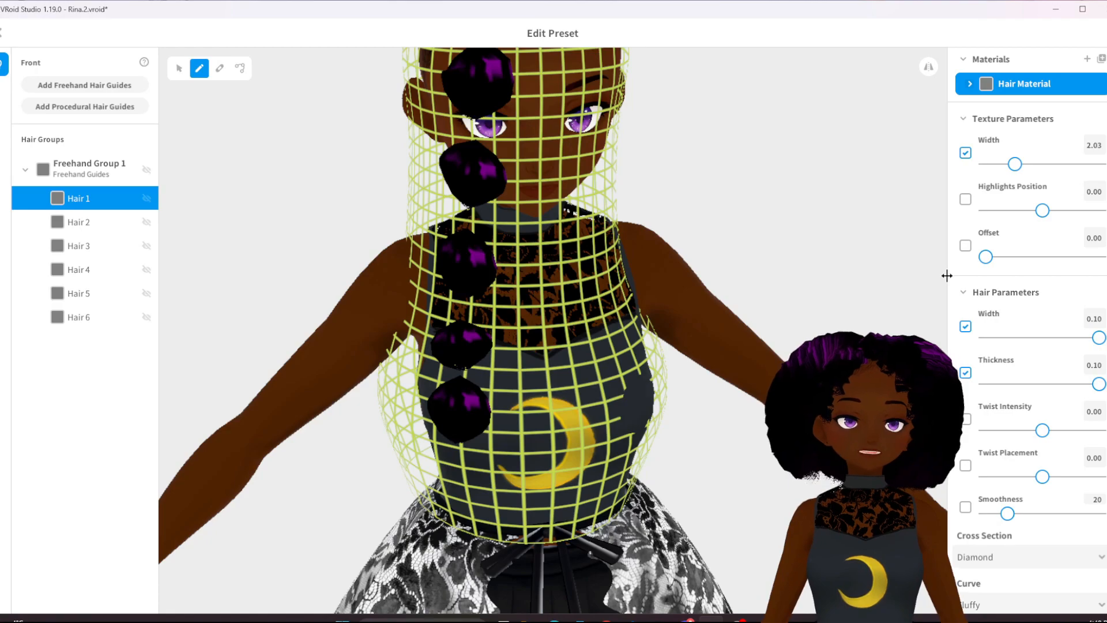
Brush a matching column of short bubble strands down the guide on the character's left side, from the crown to the waist.
right_drag(739, 304, 717, 396)
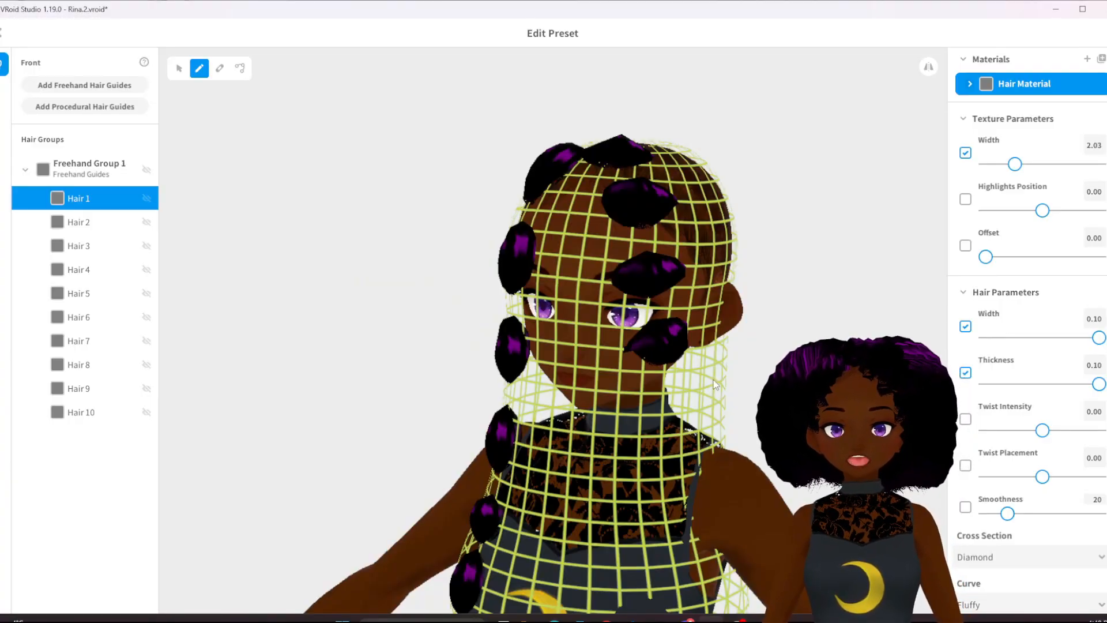
drag(662, 398, 657, 537)
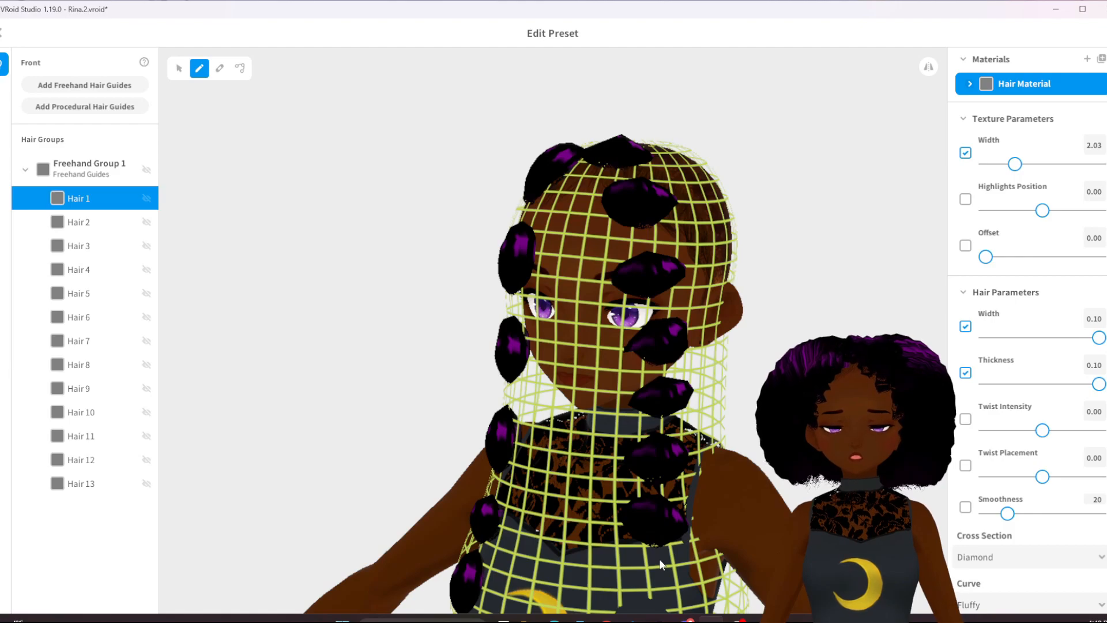
middle_drag(673, 600, 713, 387)
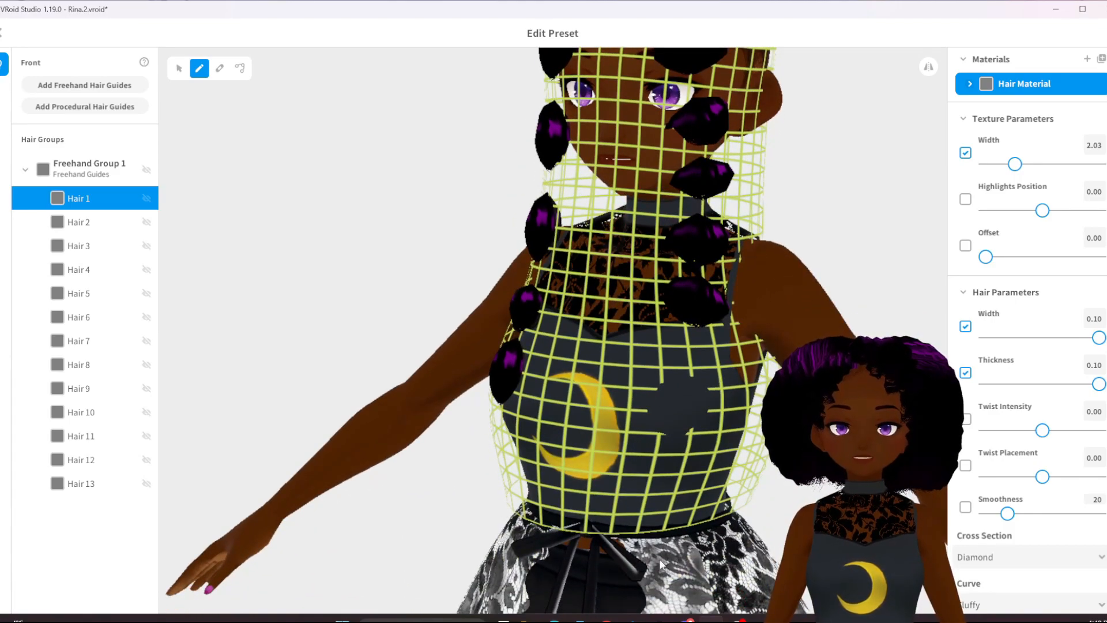
drag(697, 348, 688, 386)
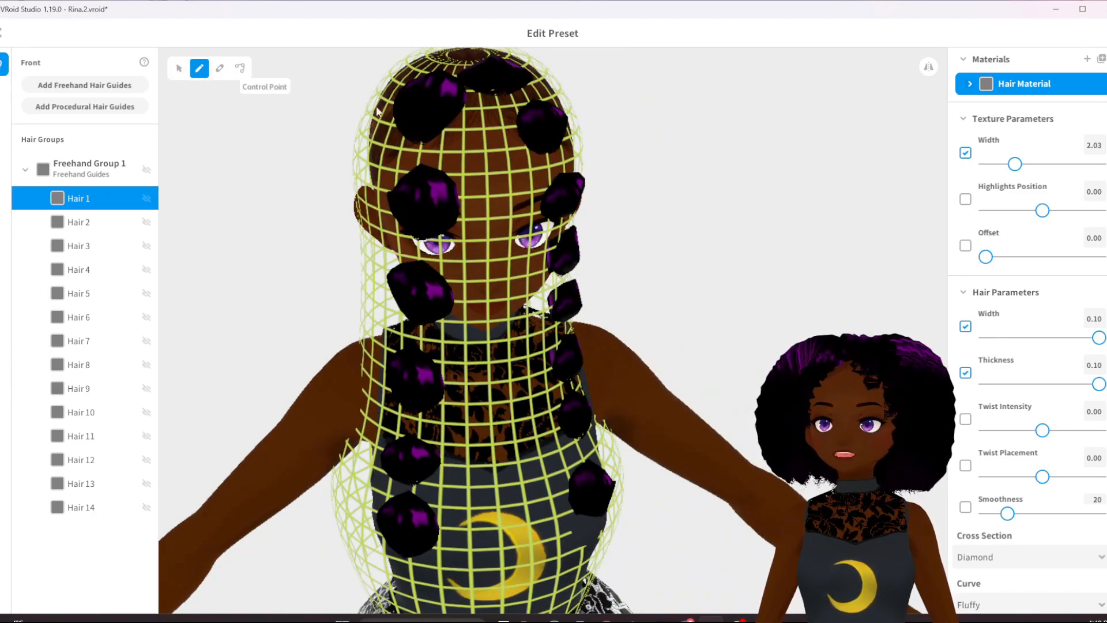
Reposition the control points of the top bubble on the character's right side so its strand runs evenly down the head.
click(240, 68)
right_drag(442, 108, 433, 244)
drag(327, 248, 317, 243)
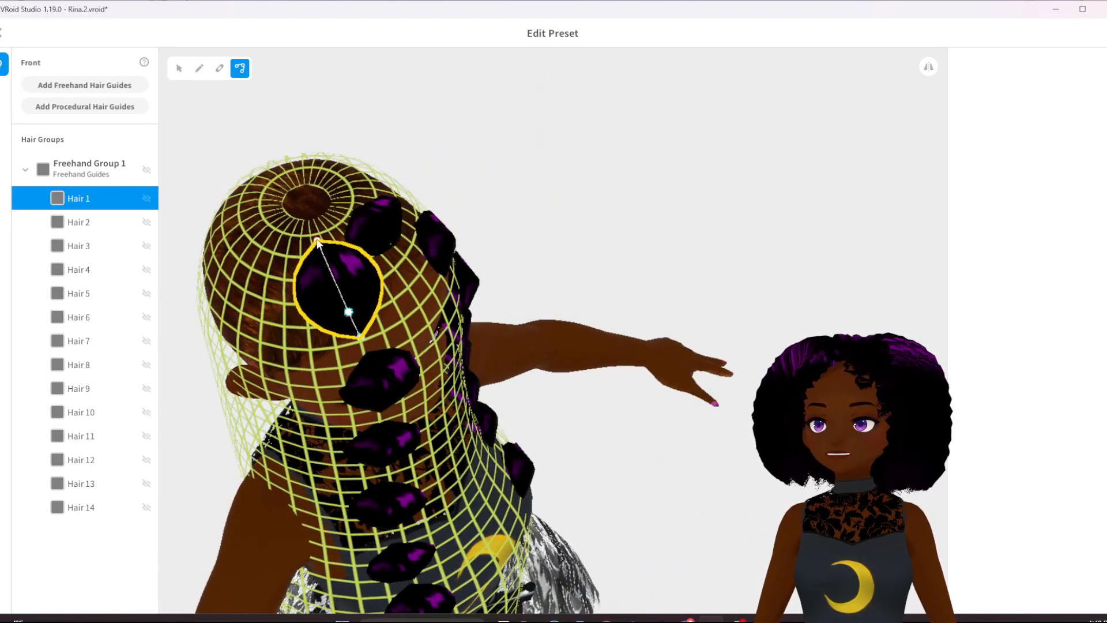
drag(348, 314, 327, 283)
drag(356, 335, 350, 342)
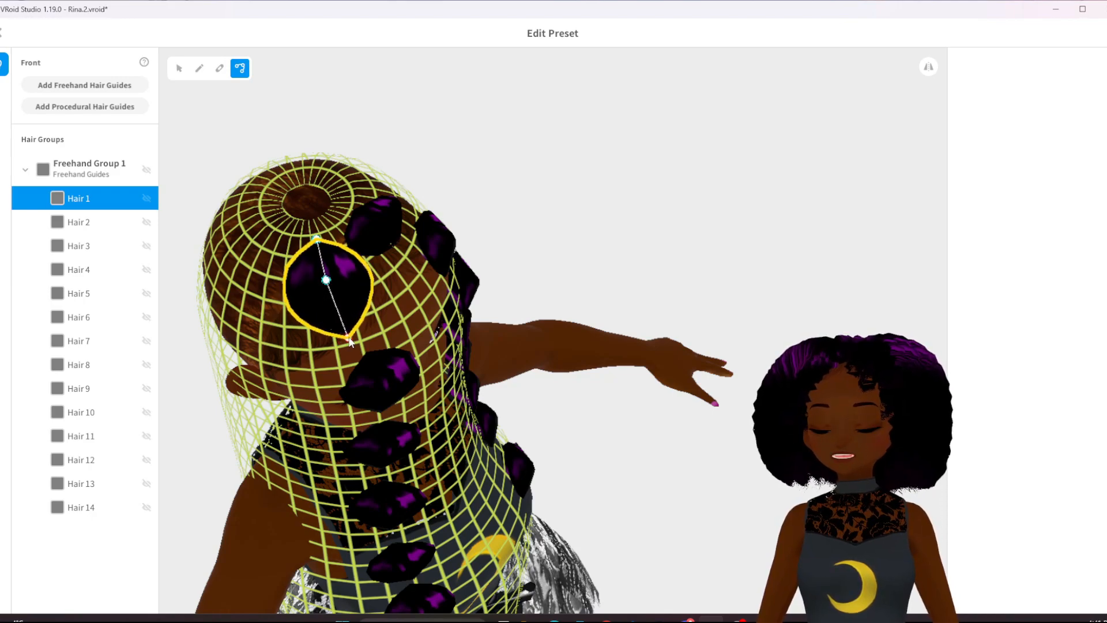
Move the control points of the second bubble on the character's right side up and sideways, in line with the bubble above.
click(376, 371)
middle_drag(370, 391, 345, 309)
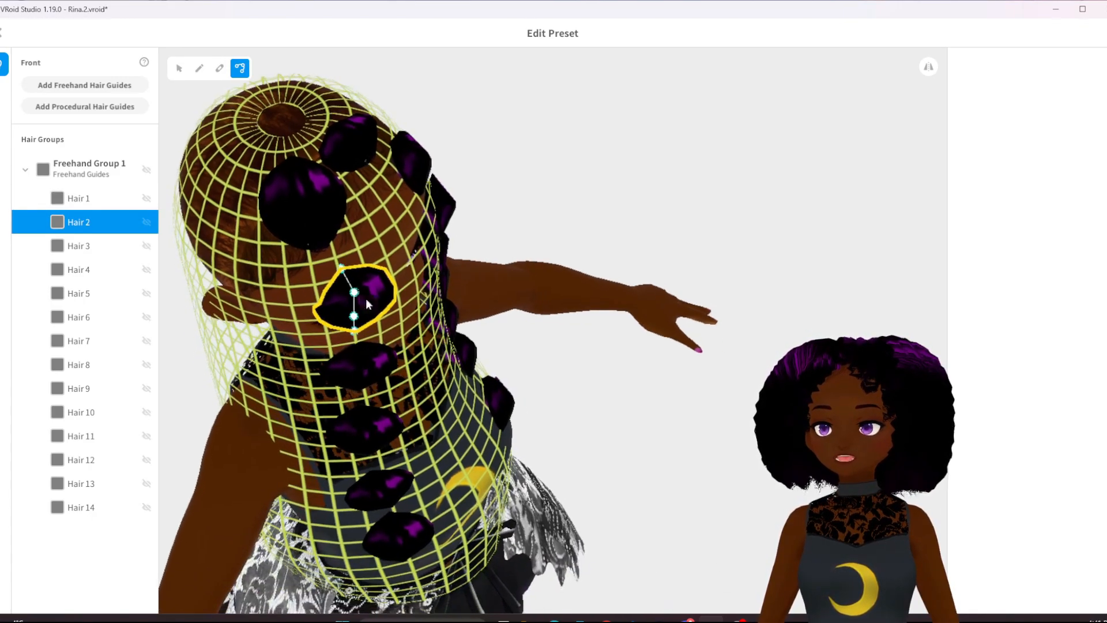
drag(343, 269, 327, 259)
drag(348, 294, 339, 293)
middle_drag(353, 326, 341, 309)
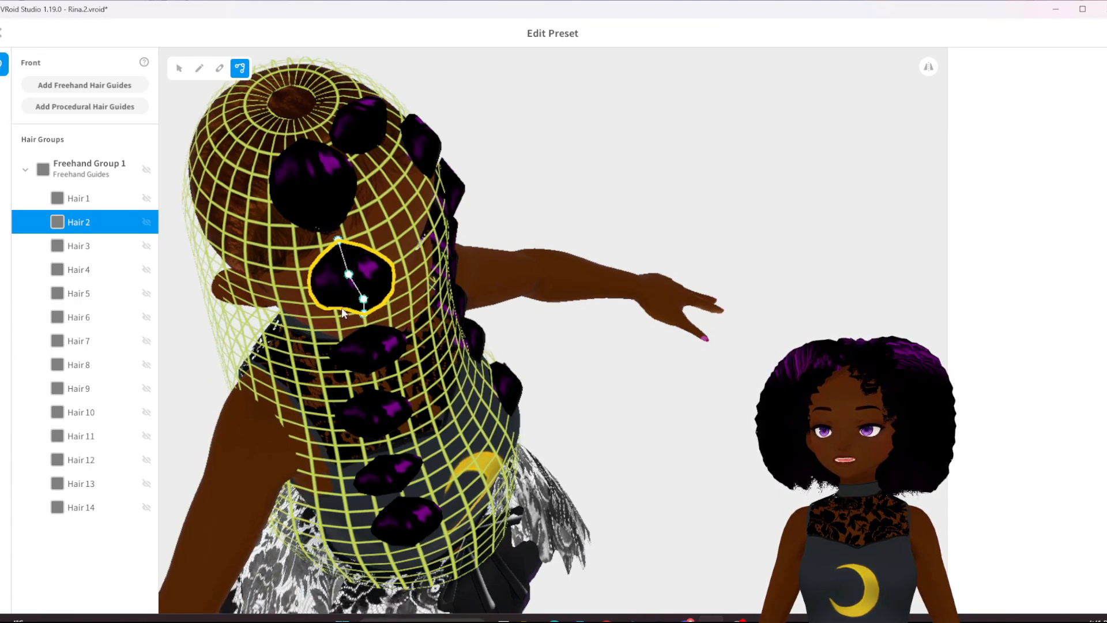
right_drag(342, 310, 352, 311)
scroll(359, 319, up, 3)
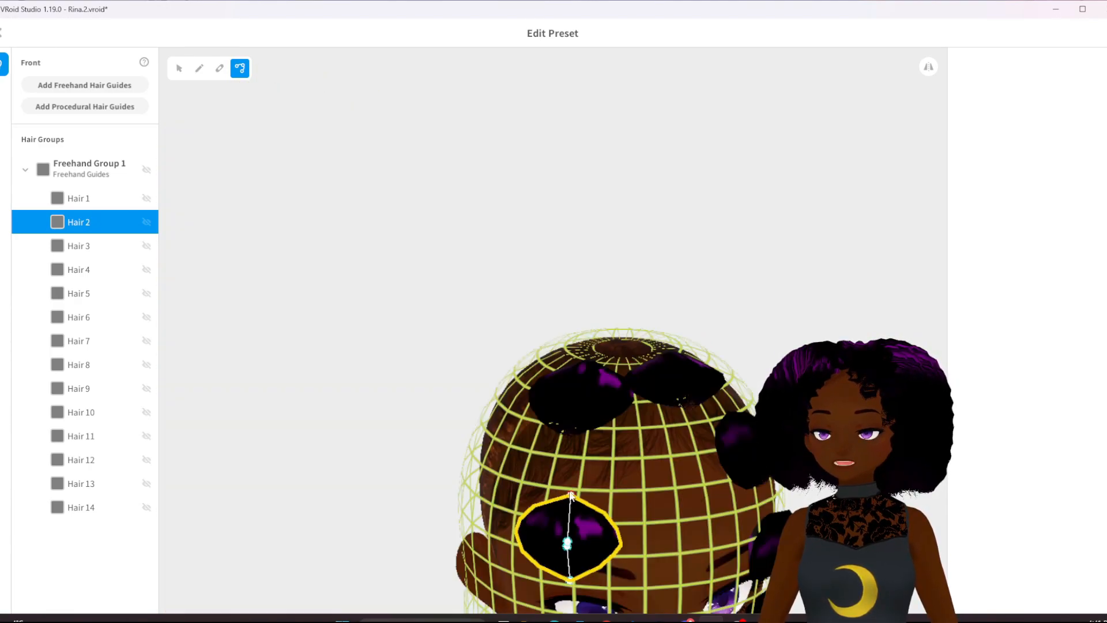
drag(568, 496, 566, 460)
mouse_move(566, 512)
mouse_down()
mouse_move(564, 525)
mouse_move(560, 511)
mouse_up()
drag(571, 584, 564, 548)
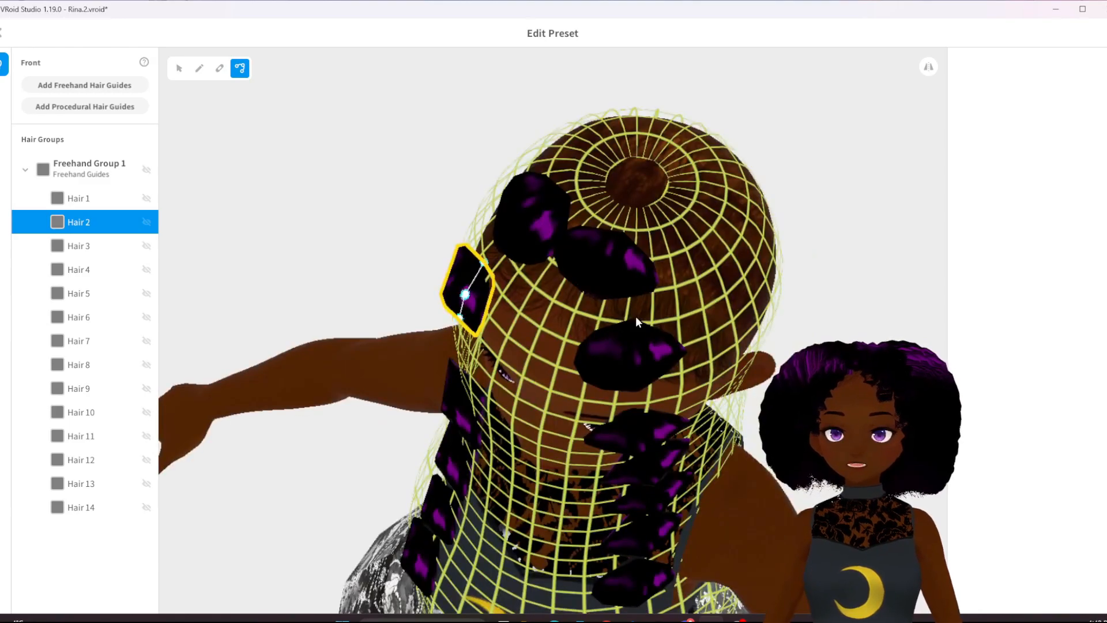
Realign the top bubble on the character's left side by moving its upper, lower and middle control points.
click(615, 258)
drag(623, 234, 629, 229)
drag(602, 271, 634, 312)
drag(628, 270, 635, 269)
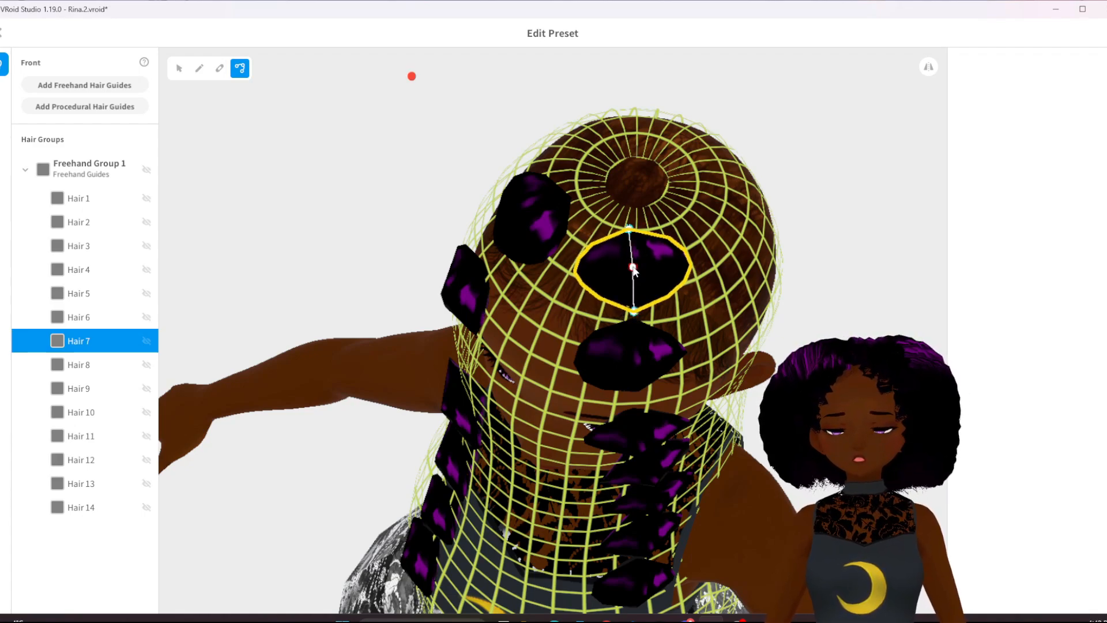
Adjust the upper control point of the second bubble on the character's left side to align it beneath the top bubble.
middle_drag(642, 396, 637, 353)
right_drag(637, 354, 628, 295)
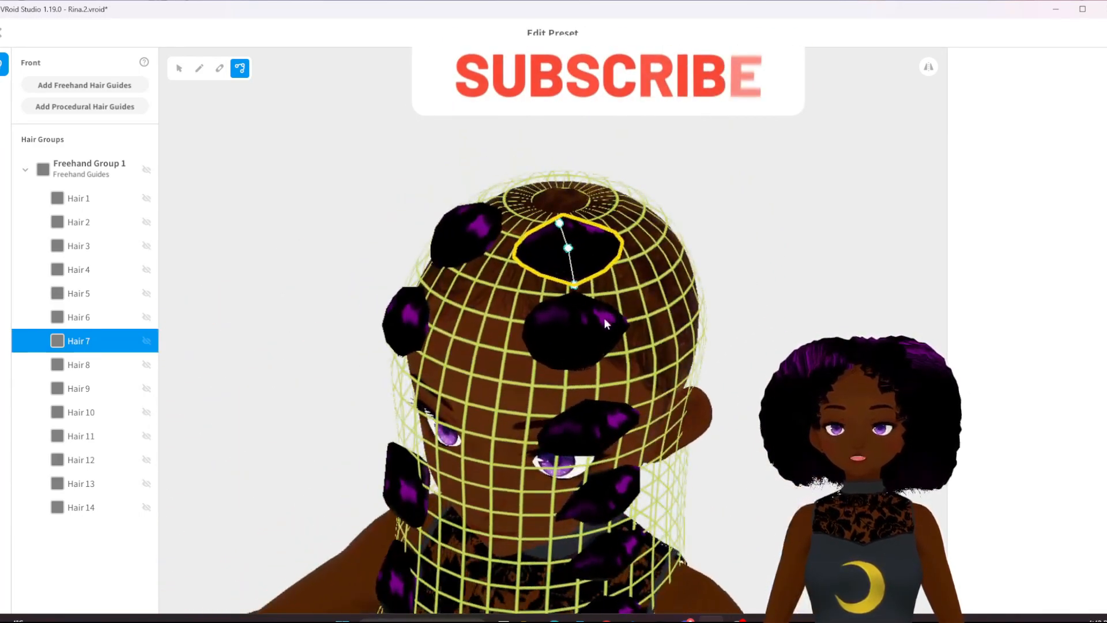
click(585, 323)
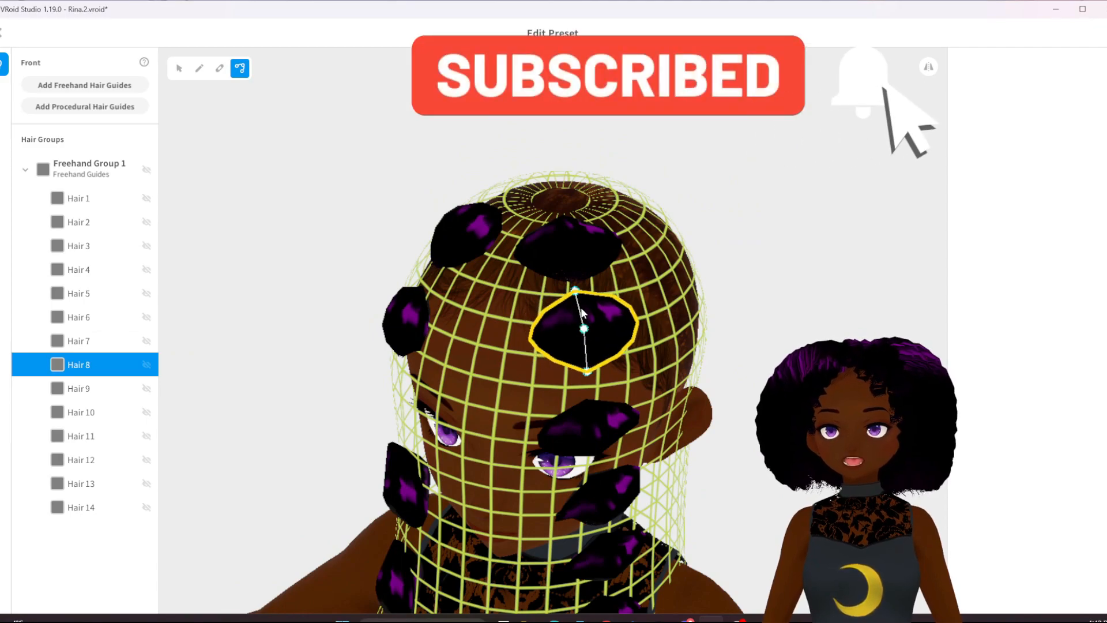
drag(575, 289, 585, 306)
right_drag(585, 306, 561, 299)
Raise the second right-side bubble's upper end, spread its middle control points evenly, and pull its lower end up.
click(352, 519)
right_drag(351, 520, 324, 457)
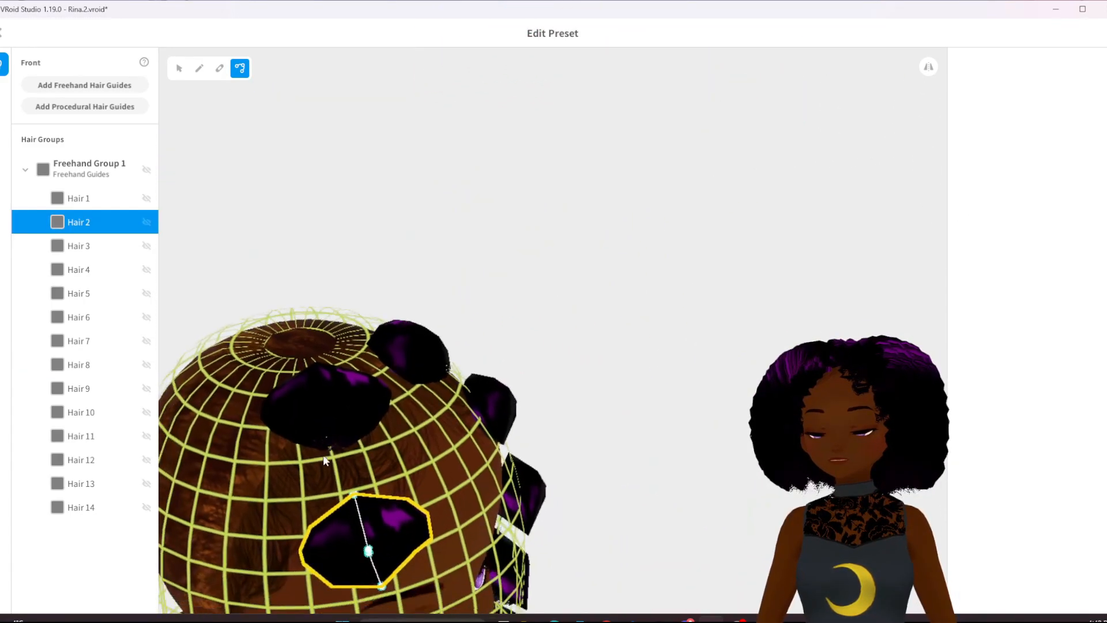
drag(354, 490, 345, 464)
click(354, 491)
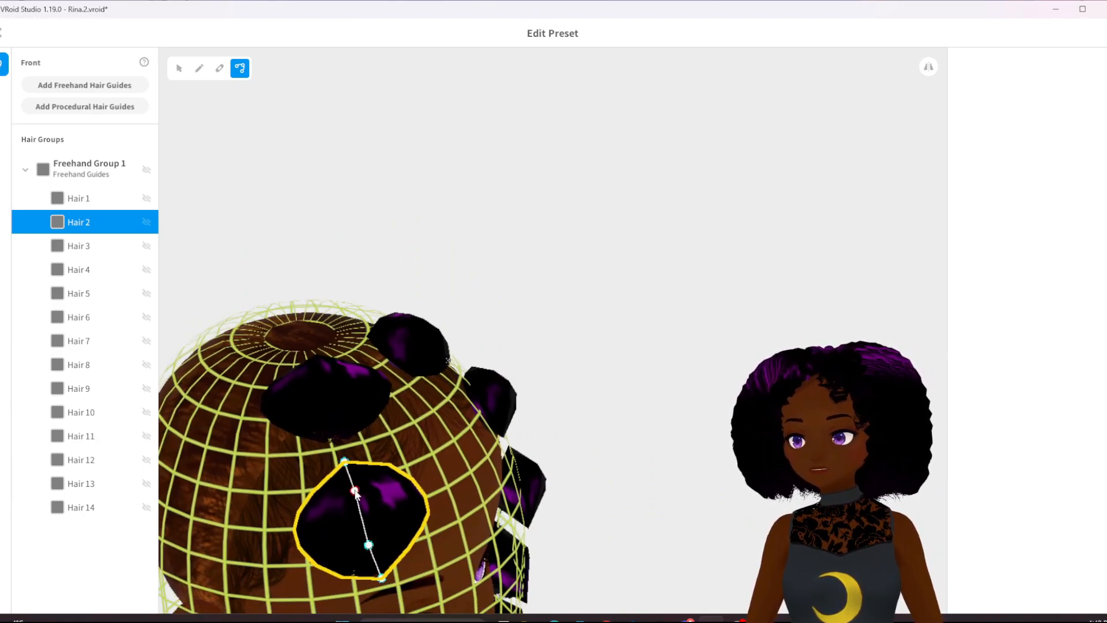
drag(369, 546, 366, 522)
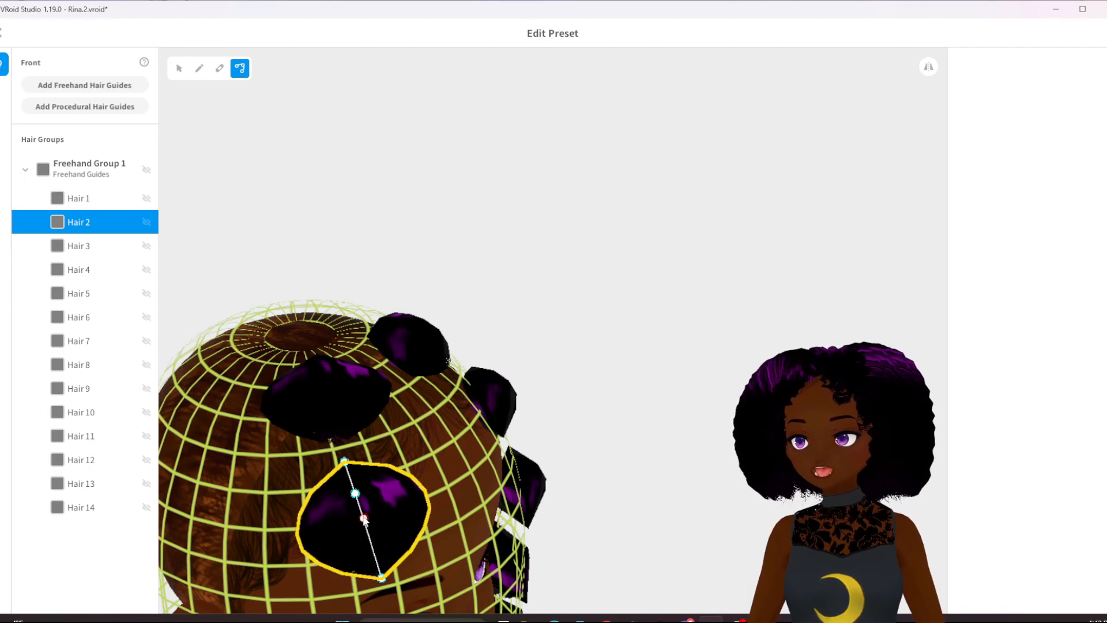
drag(383, 577, 375, 559)
Shift the control points of the third bubble on the character's left side upward, closer to the bubble above it.
middle_drag(410, 572, 372, 497)
right_drag(371, 497, 365, 494)
scroll(365, 492, down, 3)
click(351, 494)
drag(356, 472, 326, 358)
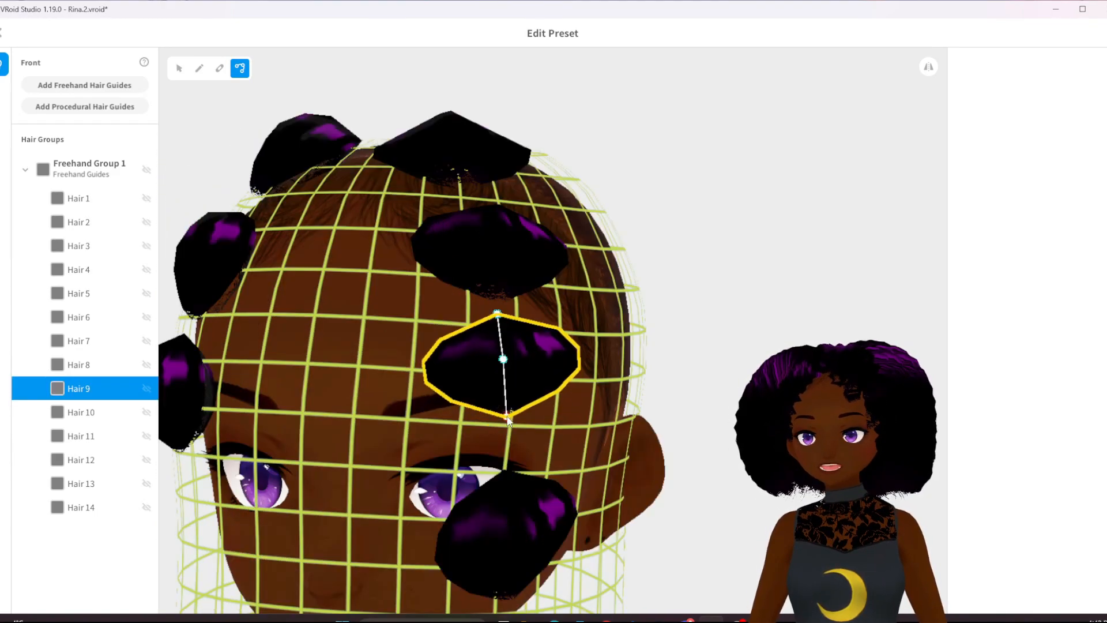
drag(507, 441, 507, 418)
right_drag(592, 330, 590, 340)
middle_drag(590, 340, 593, 428)
right_drag(592, 427, 569, 431)
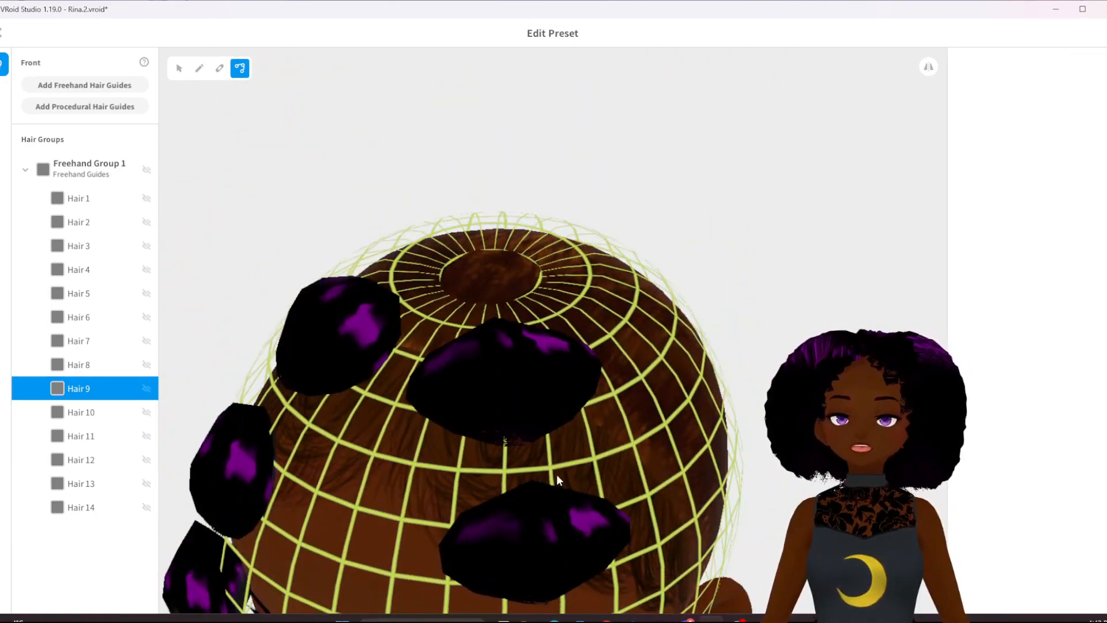
right_drag(556, 475, 552, 452)
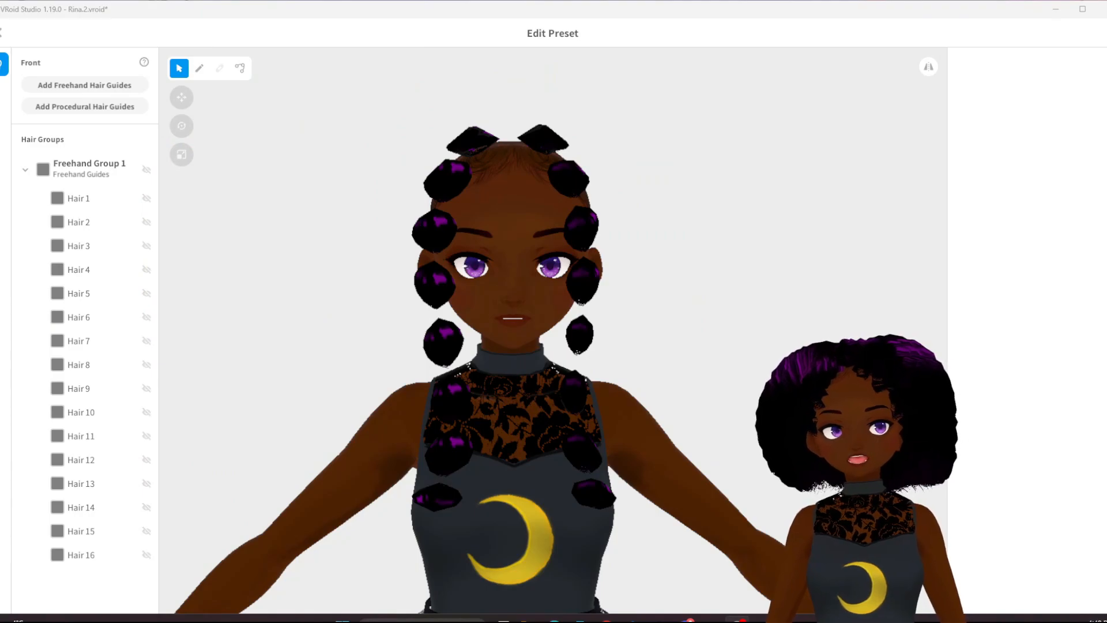
mouse_move(634, 346)
right_down()
mouse_move(536, 347)
mouse_move(736, 345)
mouse_move(531, 347)
mouse_move(646, 393)
mouse_move(629, 353)
mouse_move(576, 349)
mouse_move(614, 350)
right_up()
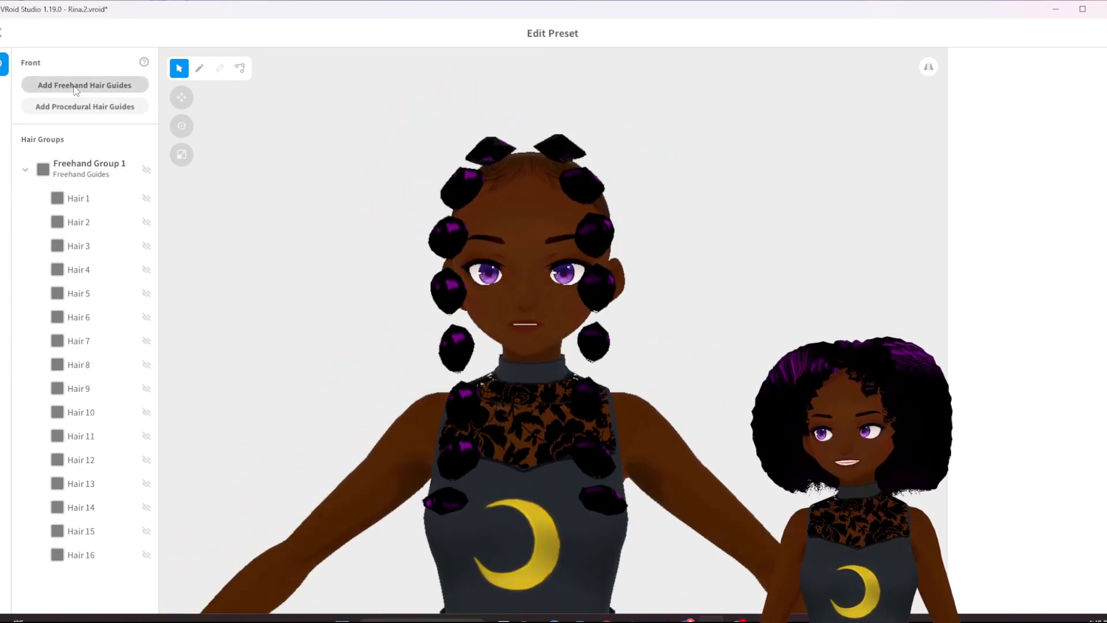
Add a new freehand hair guide, assign the second Hair Material to it, and expand that material's settings.
click(107, 88)
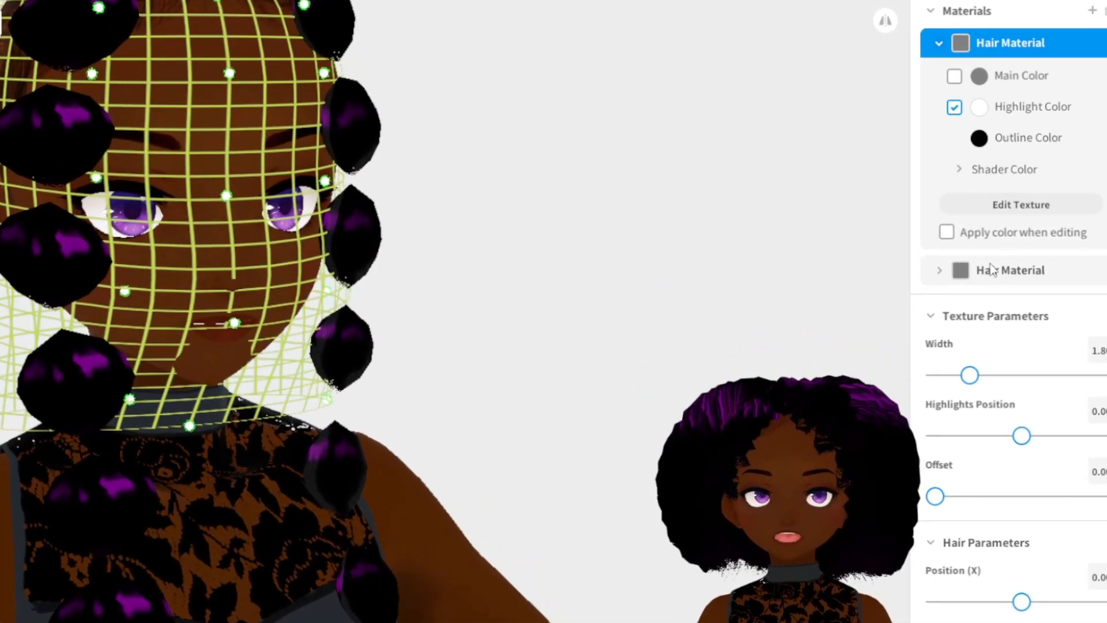
click(992, 270)
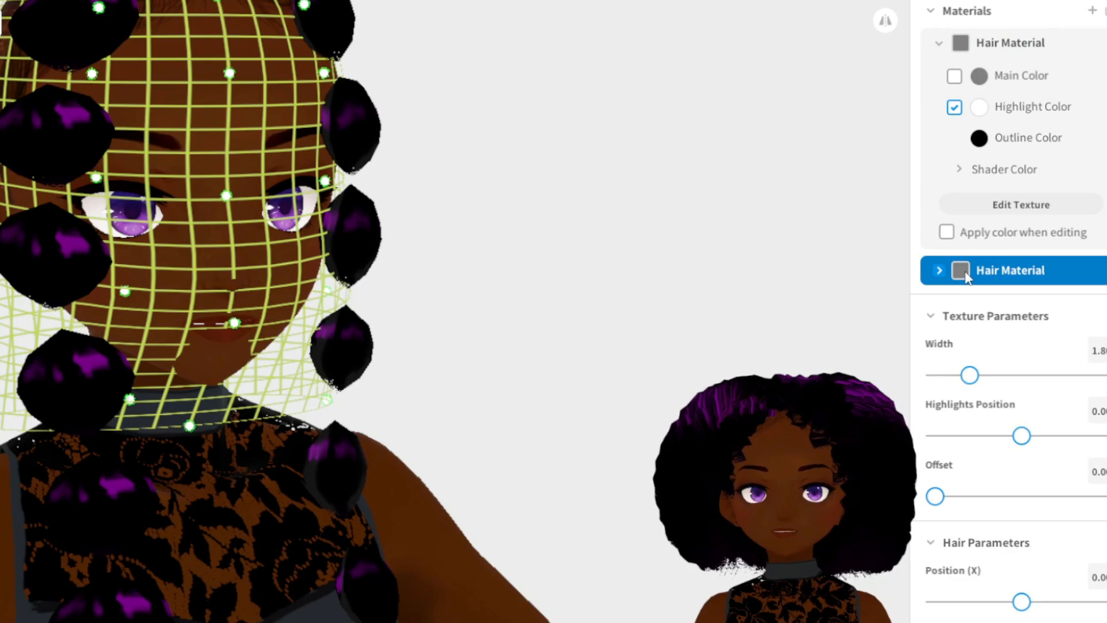
click(938, 270)
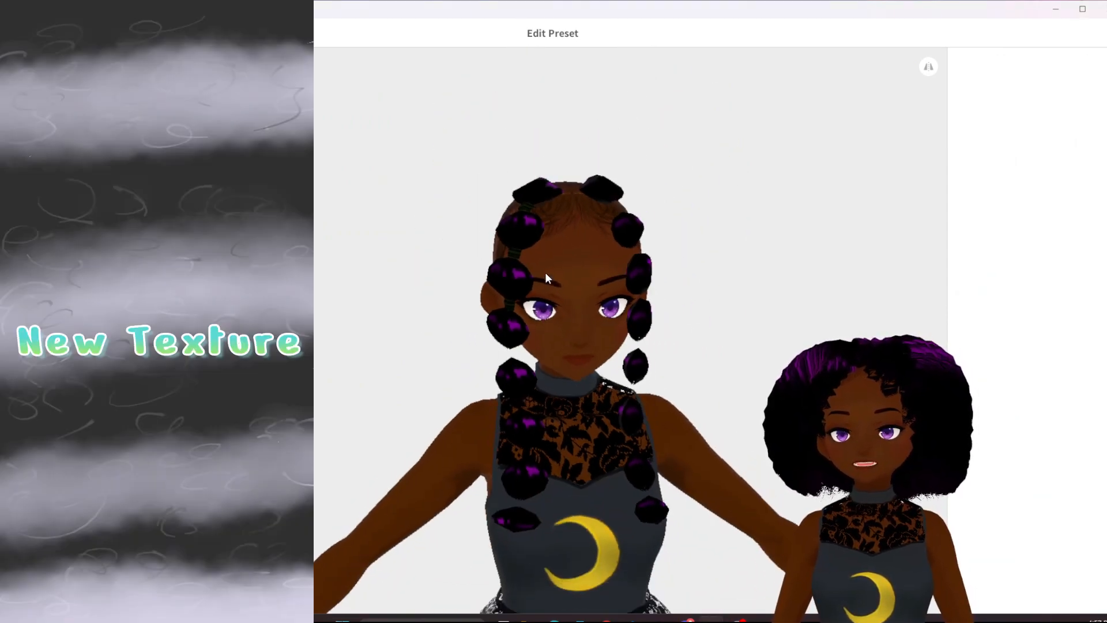
Draw a connector strand with the second Hair Material between the fourth and fifth bubbles on the character's right side.
scroll(553, 286, up, 5)
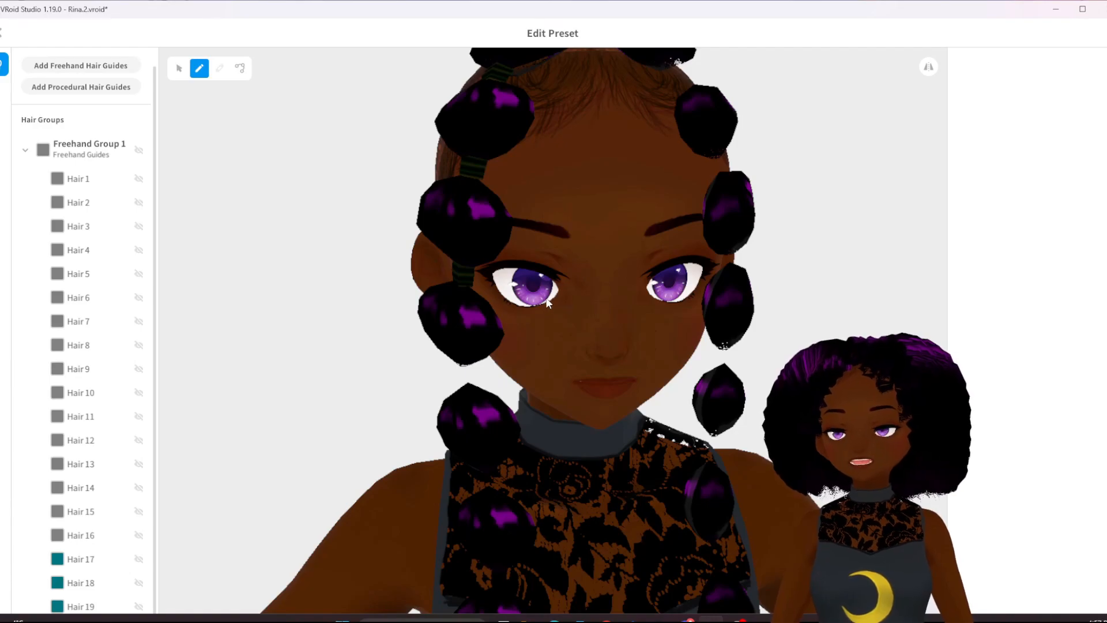
right_drag(551, 389, 562, 389)
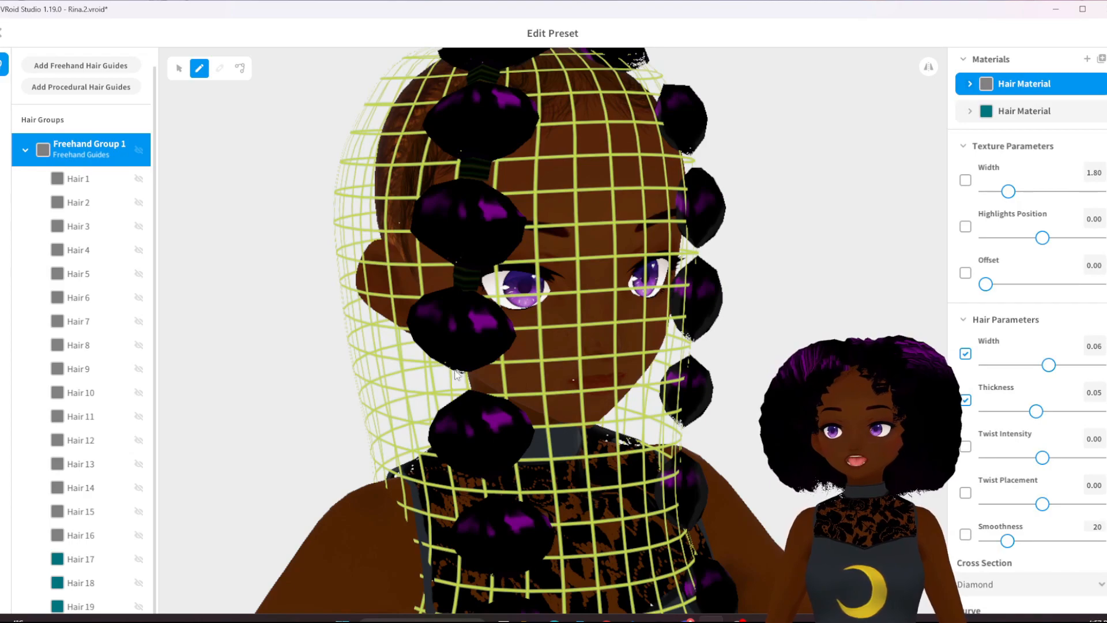
drag(462, 375, 461, 389)
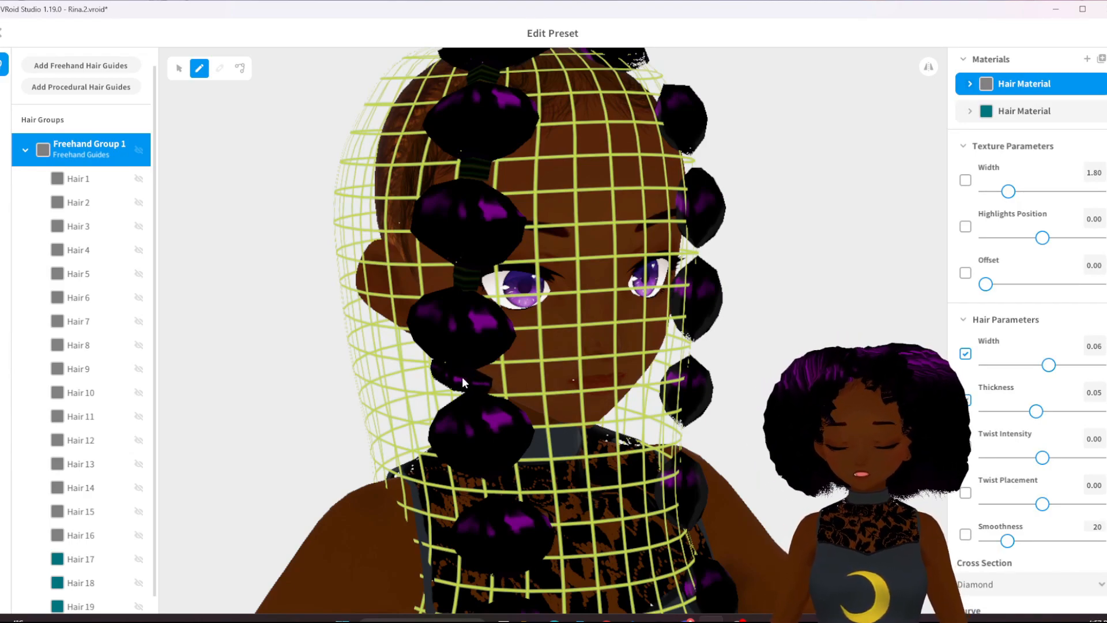
key(ctrl+z)
click(1007, 115)
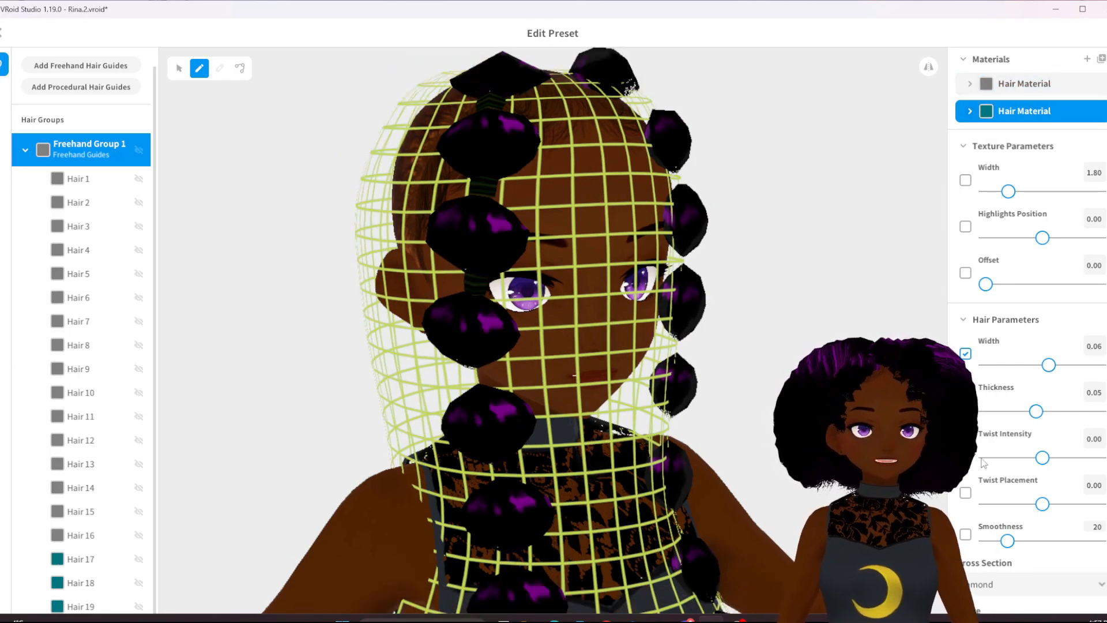
scroll(1002, 520, down, 3)
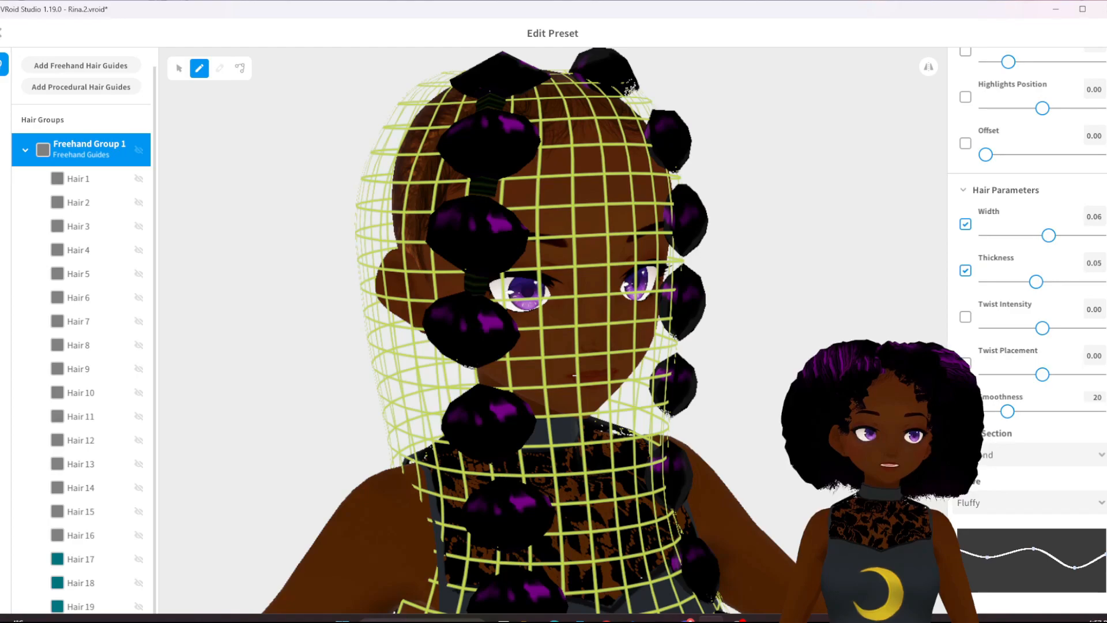
scroll(547, 341, up, 4)
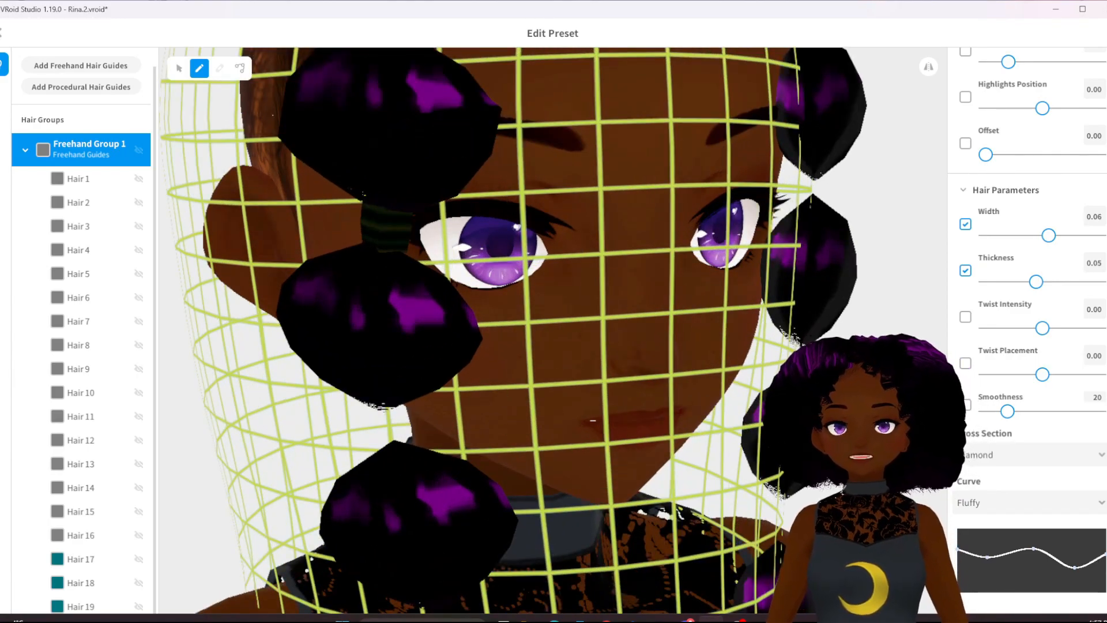
drag(385, 409, 386, 445)
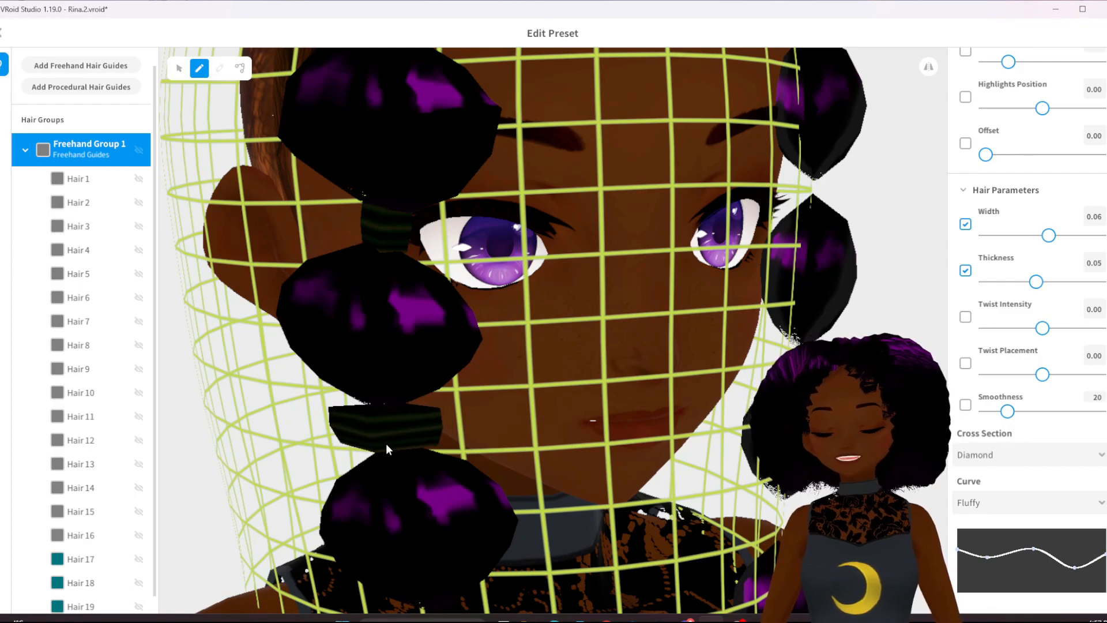
Set the strand width to 0.02 and thickness to 0.03, and draw connectors between the remaining lower bubbles on the character's right side.
middle_drag(359, 508, 402, 350)
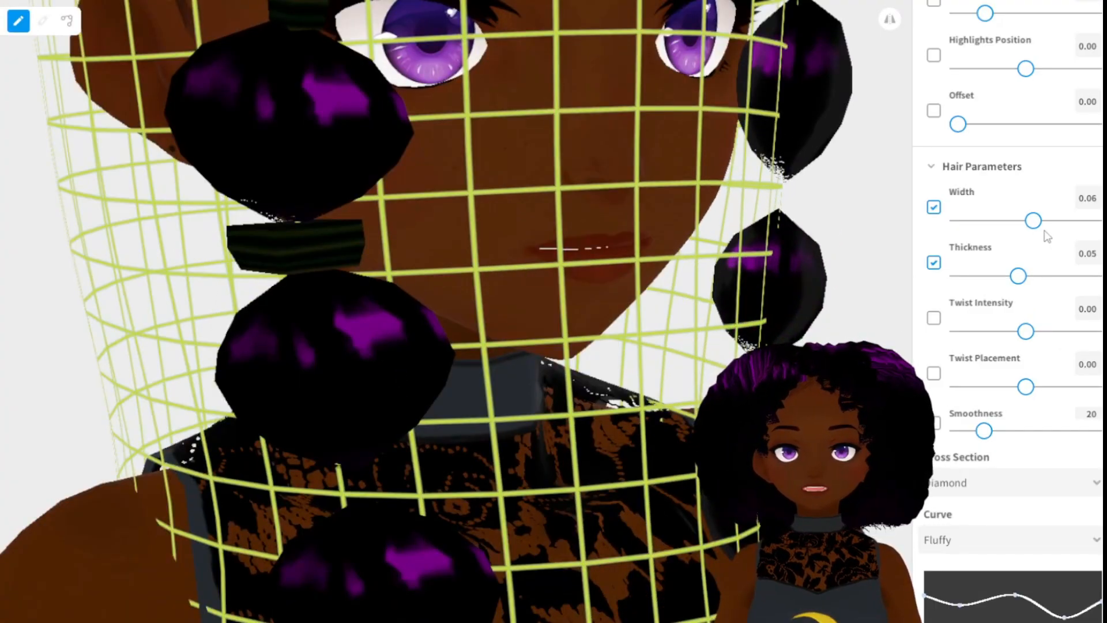
drag(1019, 278, 999, 282)
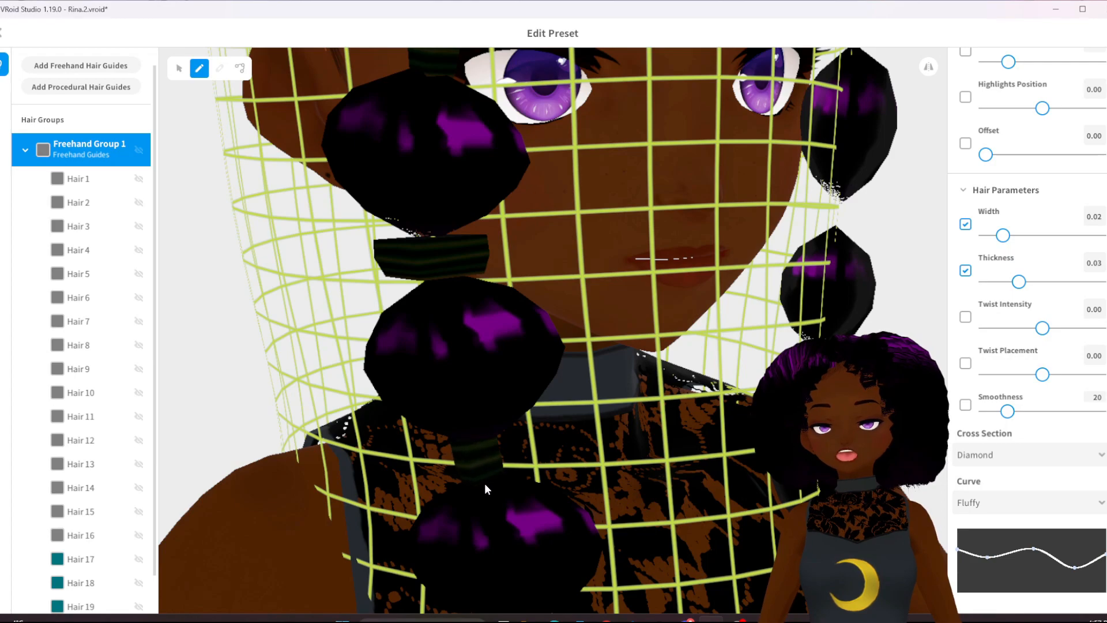
scroll(527, 562, down, 5)
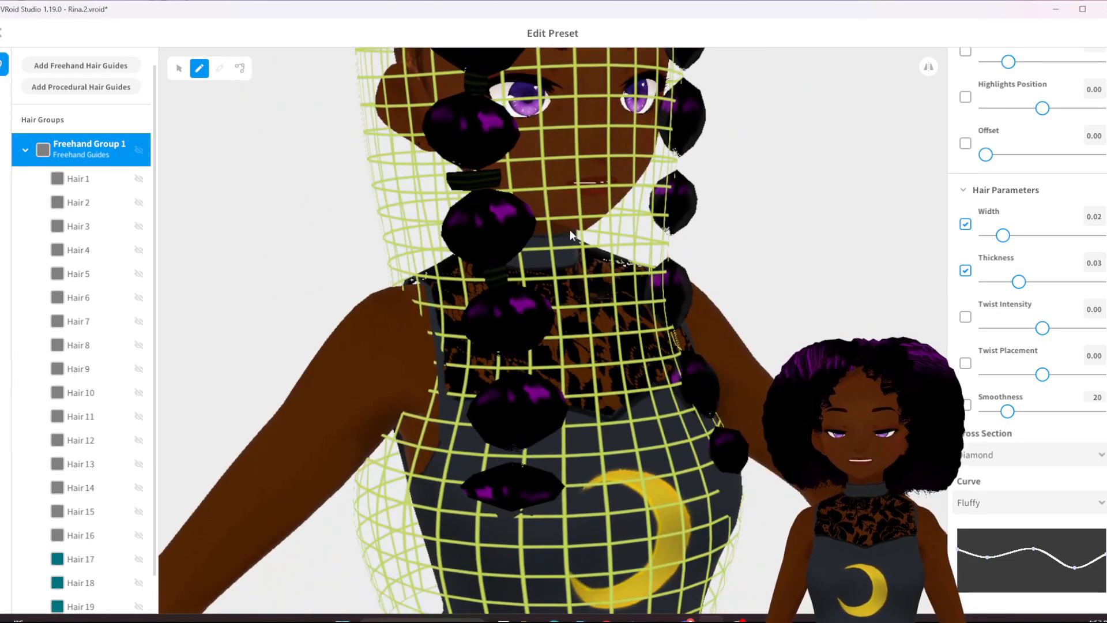
drag(510, 352, 518, 368)
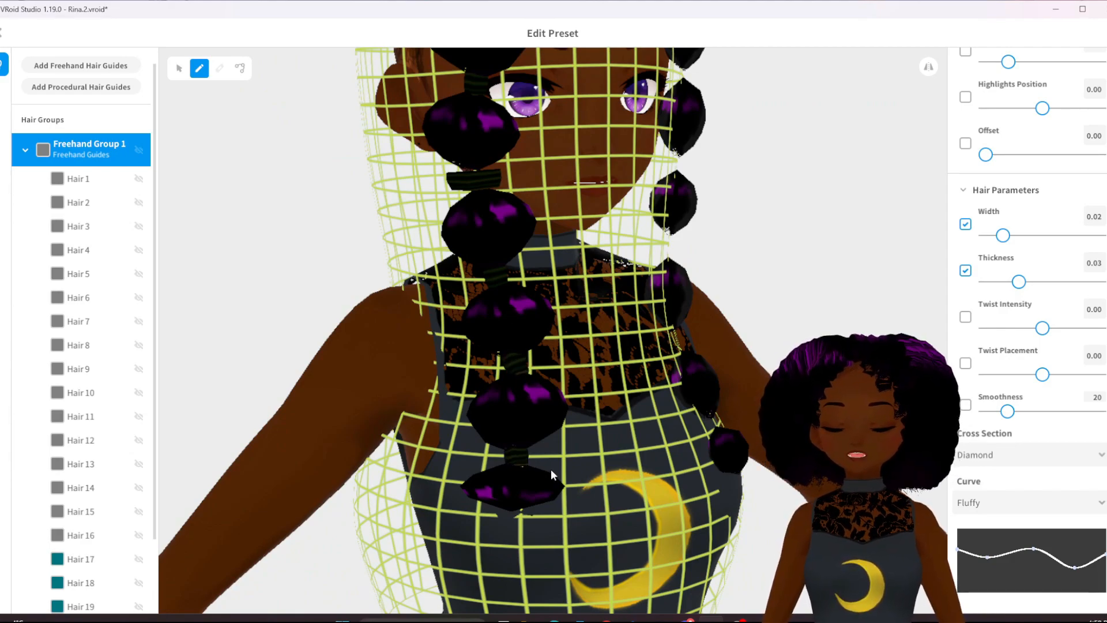
Draw connector strands between the lower bubbles of the front braid on the character's left side.
right_drag(645, 374, 580, 482)
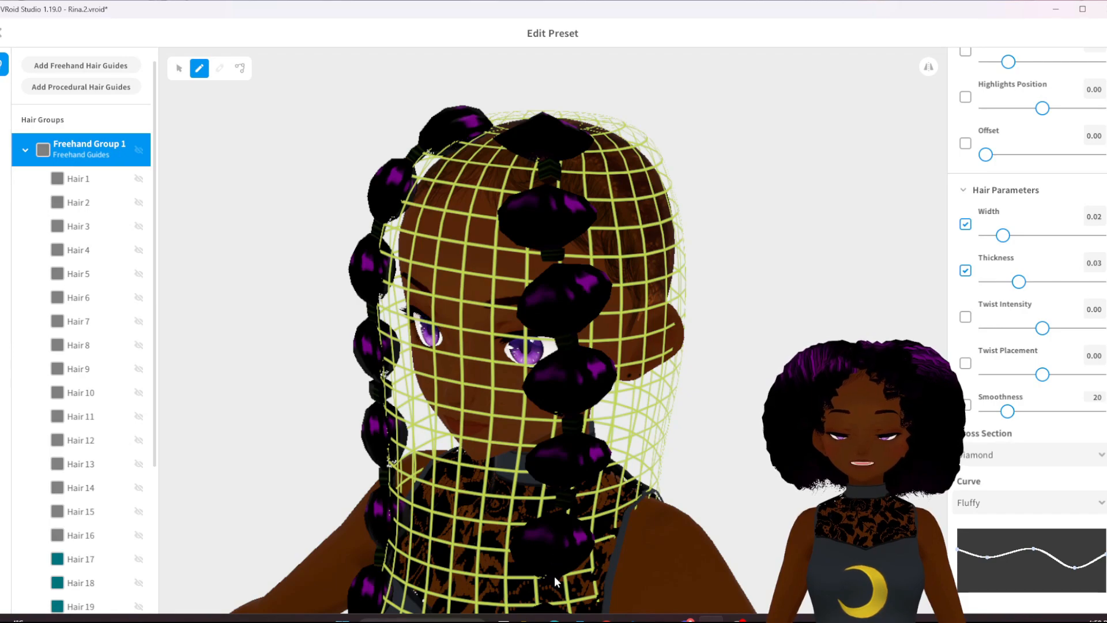
middle_drag(562, 546, 572, 490)
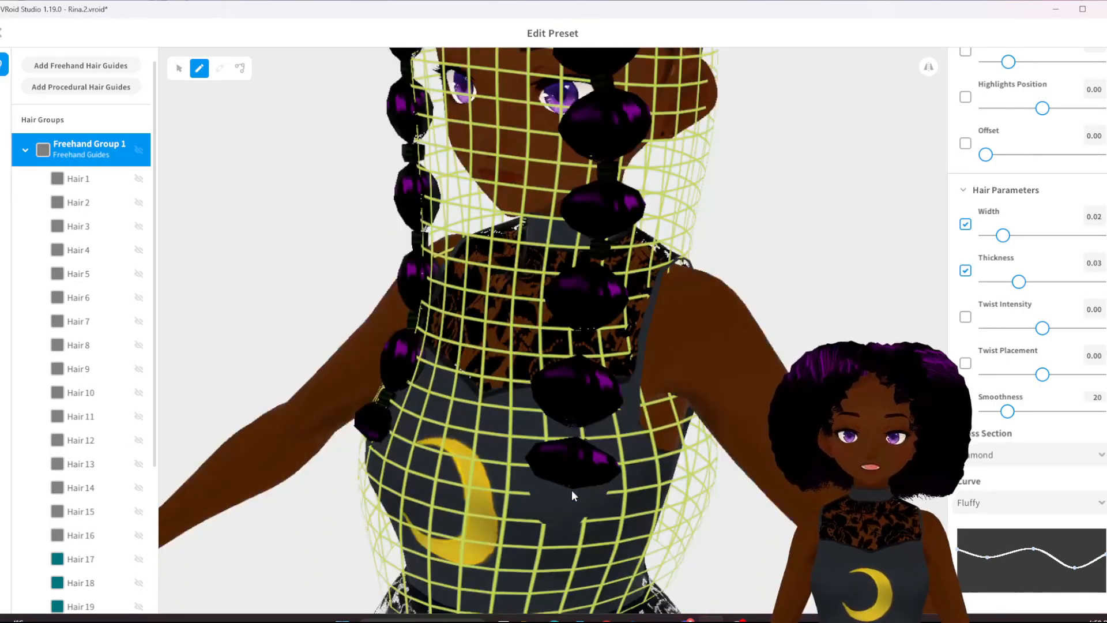
drag(582, 331, 575, 445)
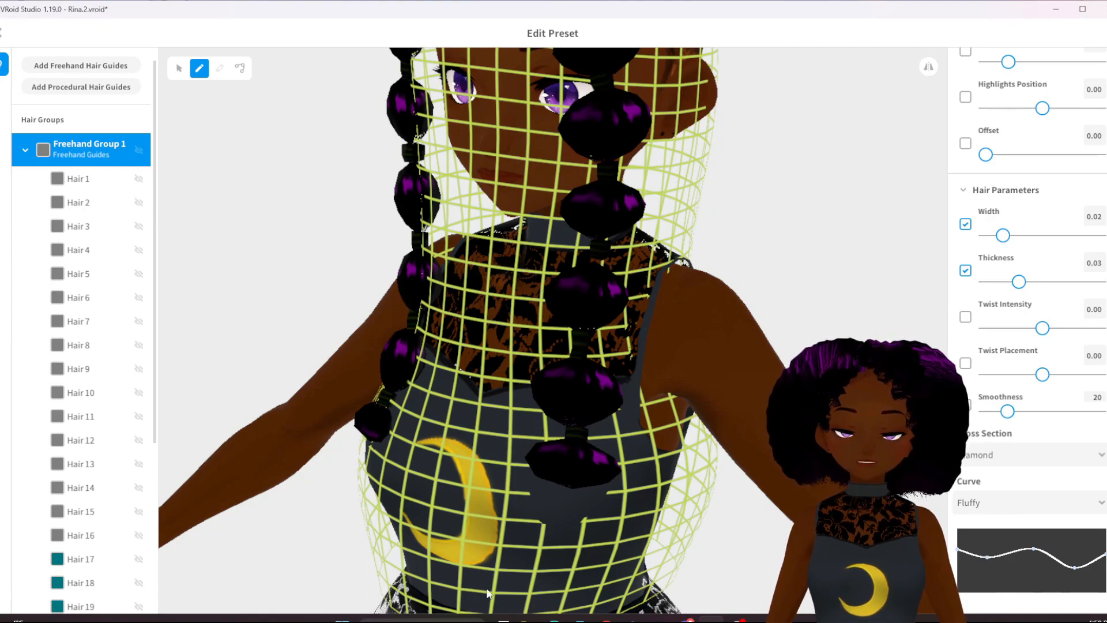
Examine both connected front braids and the empty back of the head from the front, sides and back.
scroll(560, 478, up, 4)
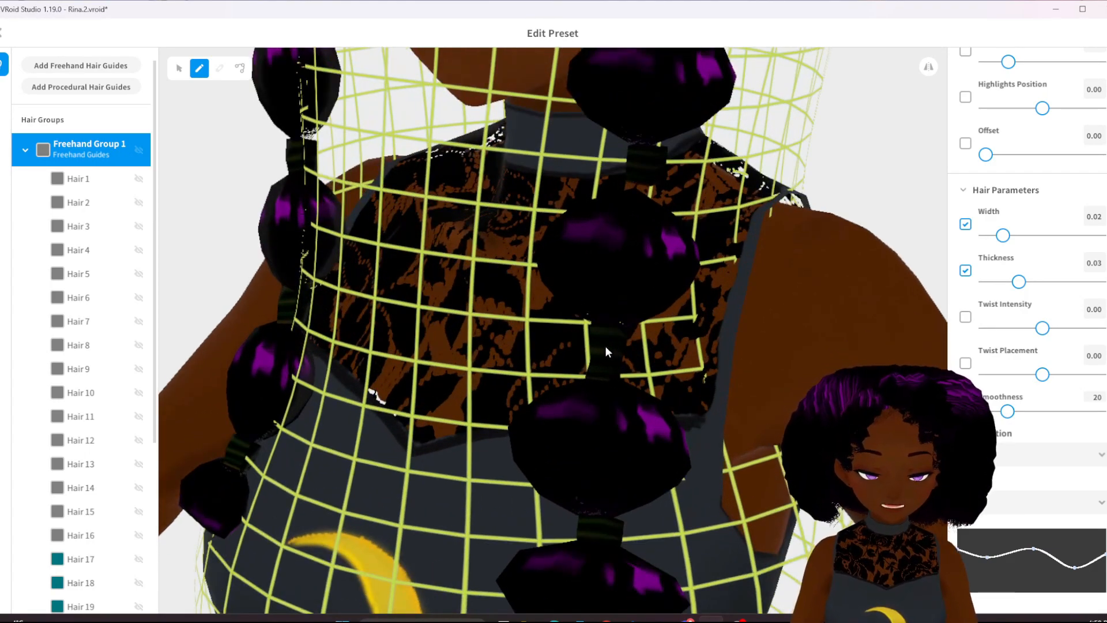
scroll(663, 445, down, 5)
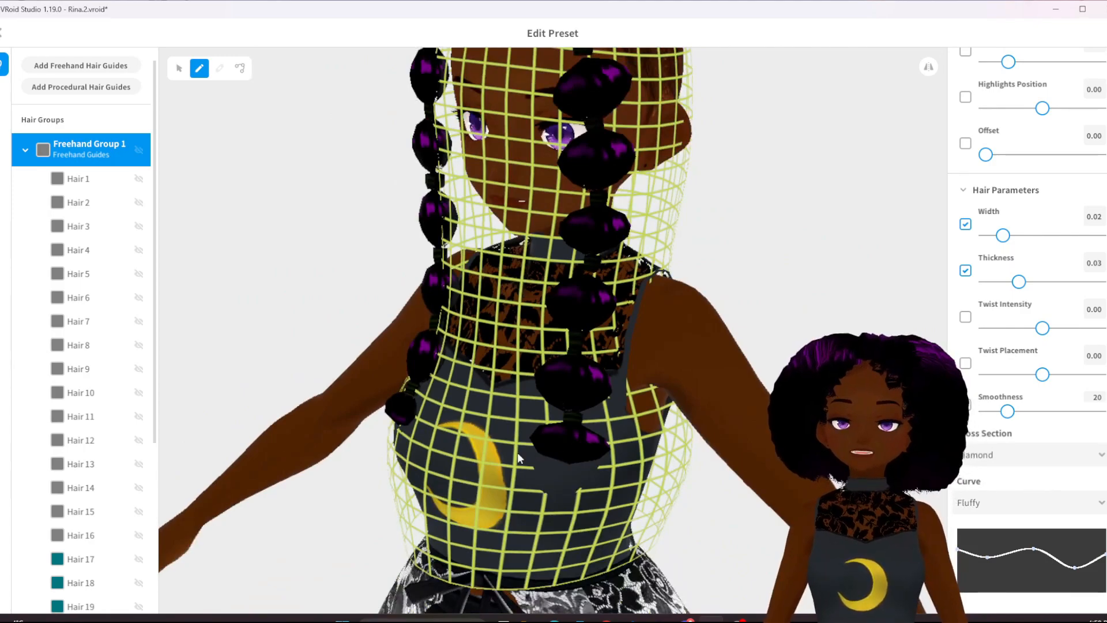
scroll(522, 452, down, 1)
right_drag(545, 437, 569, 431)
middle_drag(570, 431, 587, 531)
mouse_move(580, 433)
right_down()
mouse_move(555, 431)
mouse_move(600, 432)
right_up()
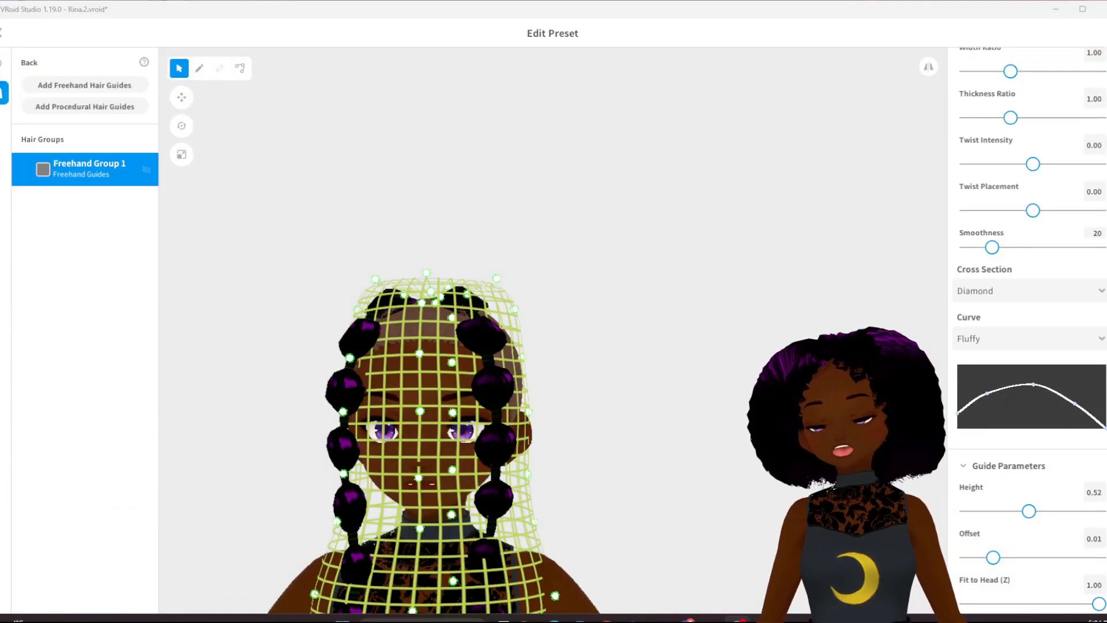
click(742, 539)
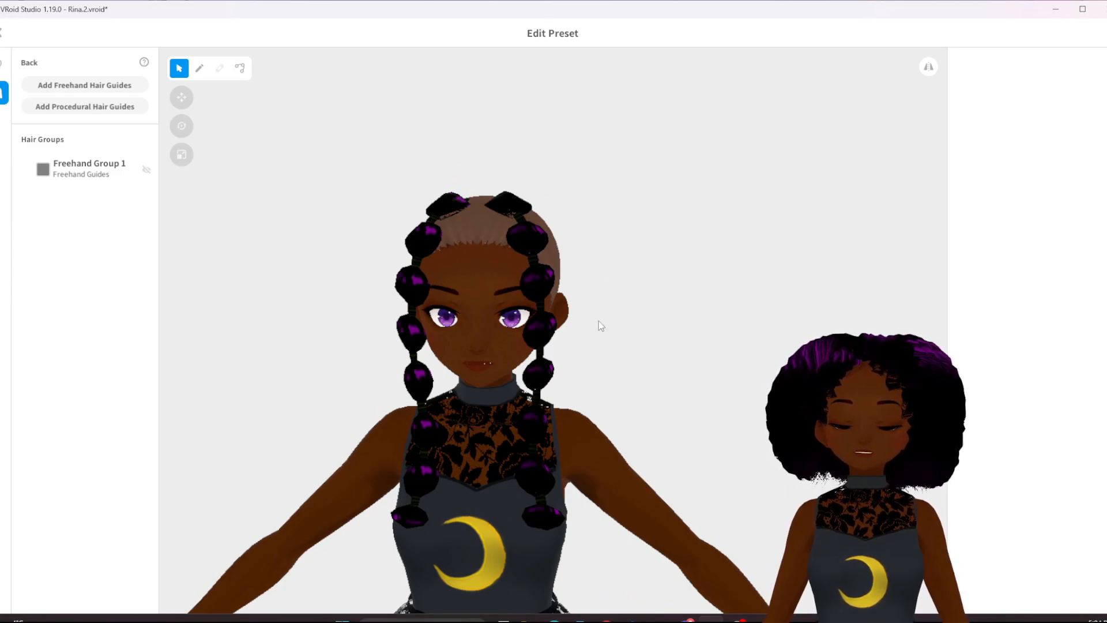
mouse_move(598, 321)
right_down()
mouse_move(498, 331)
mouse_move(538, 295)
right_up()
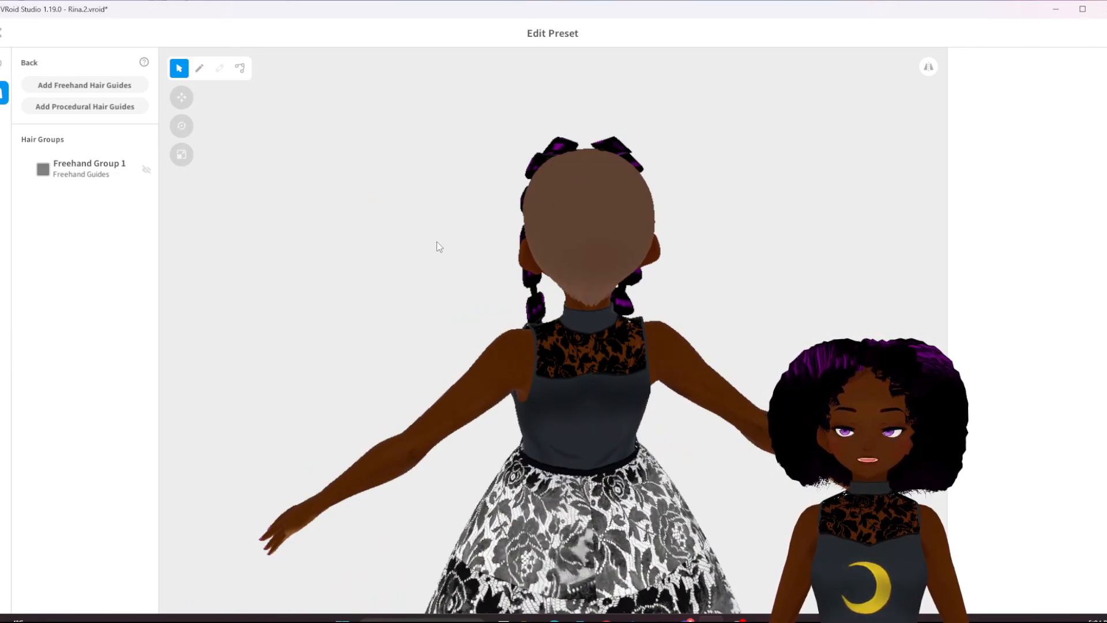
right_drag(430, 241, 494, 226)
right_drag(370, 316, 461, 301)
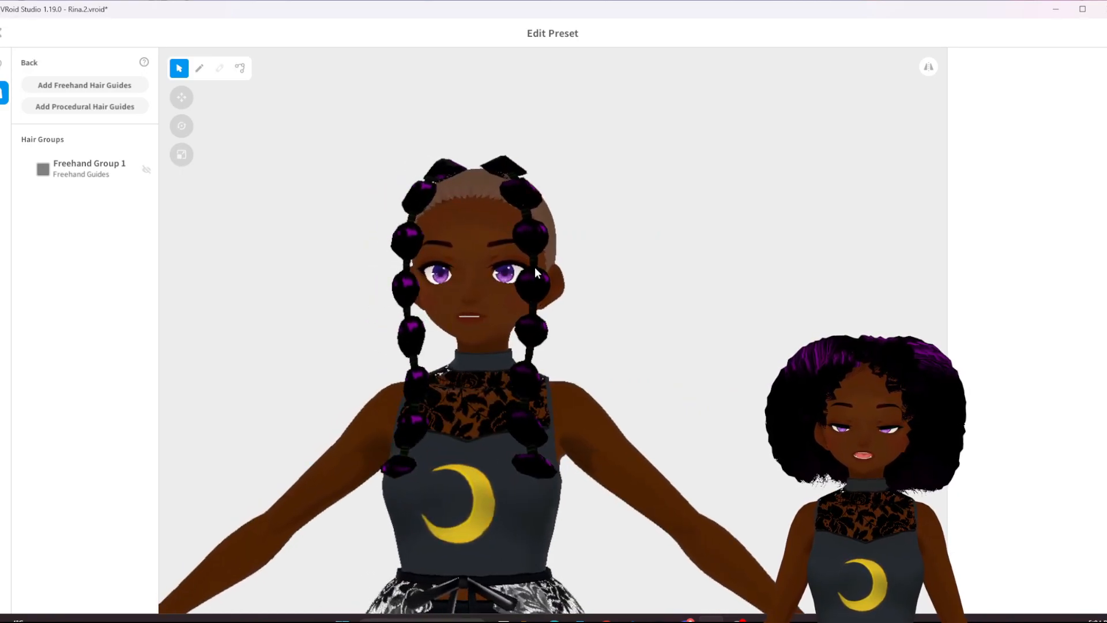
right_drag(542, 266, 469, 272)
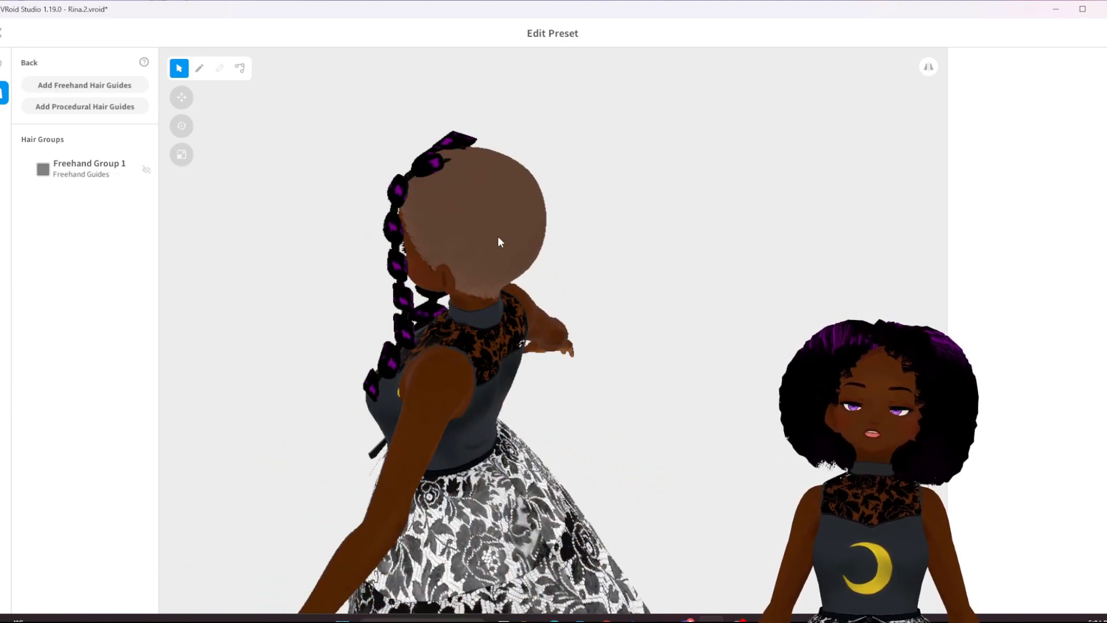
Round out the strand curve in the new freehand group and draw three columns of bubbles down the back of the head.
click(86, 167)
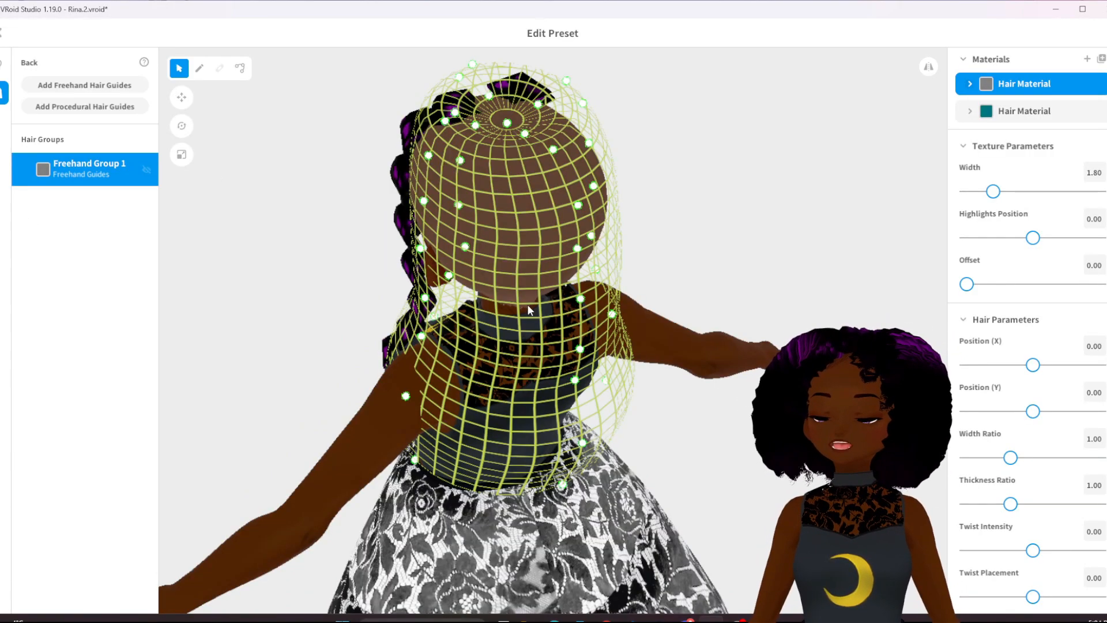
right_drag(527, 311, 516, 327)
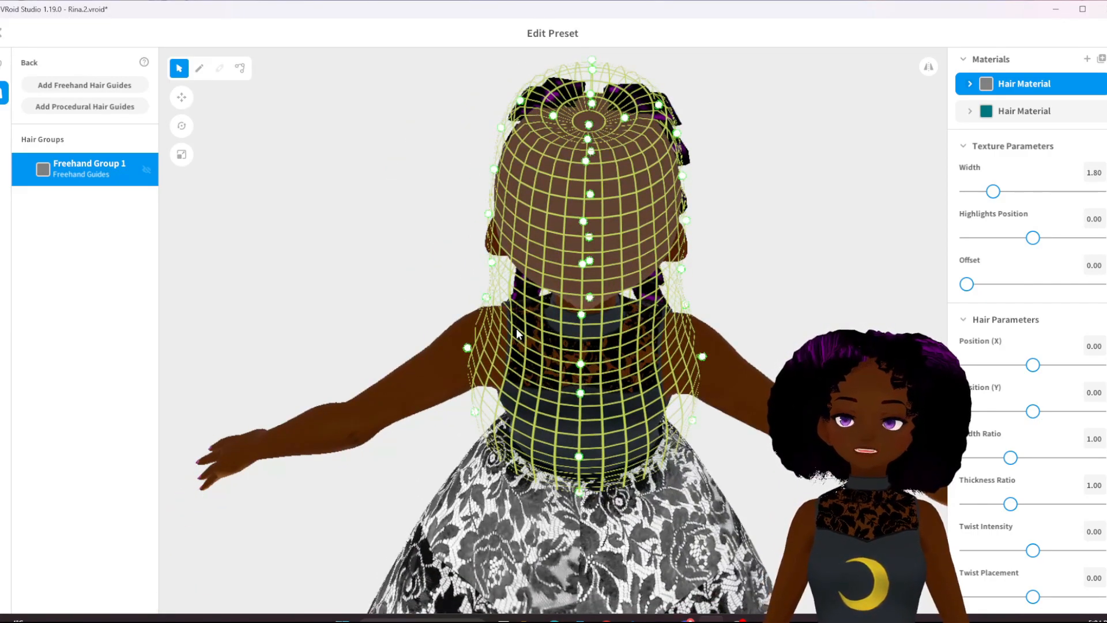
click(199, 68)
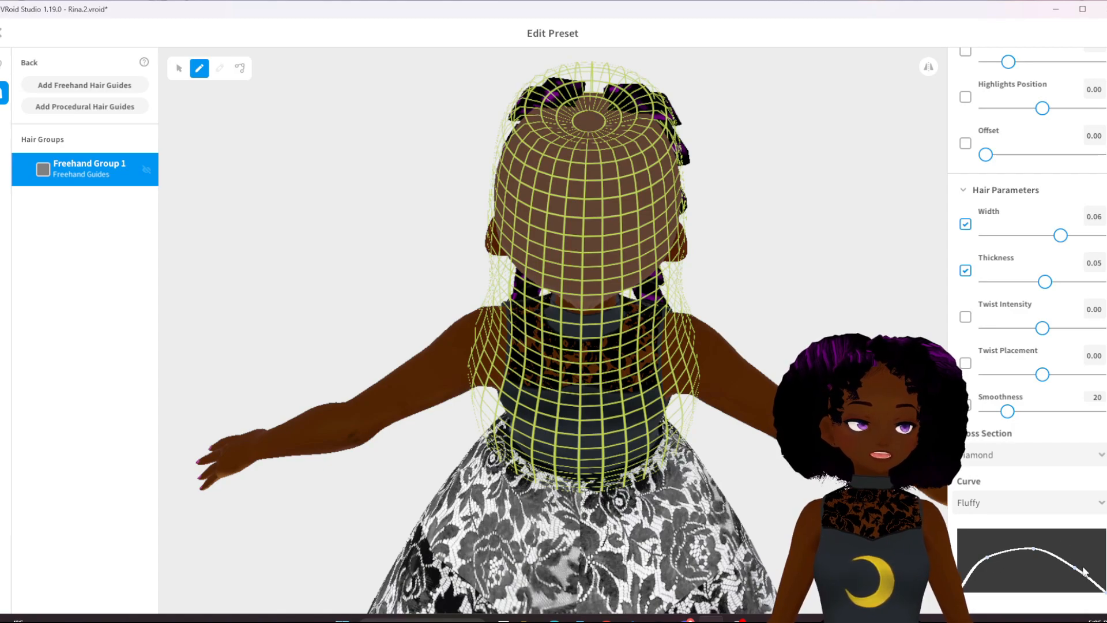
drag(1078, 567, 1030, 538)
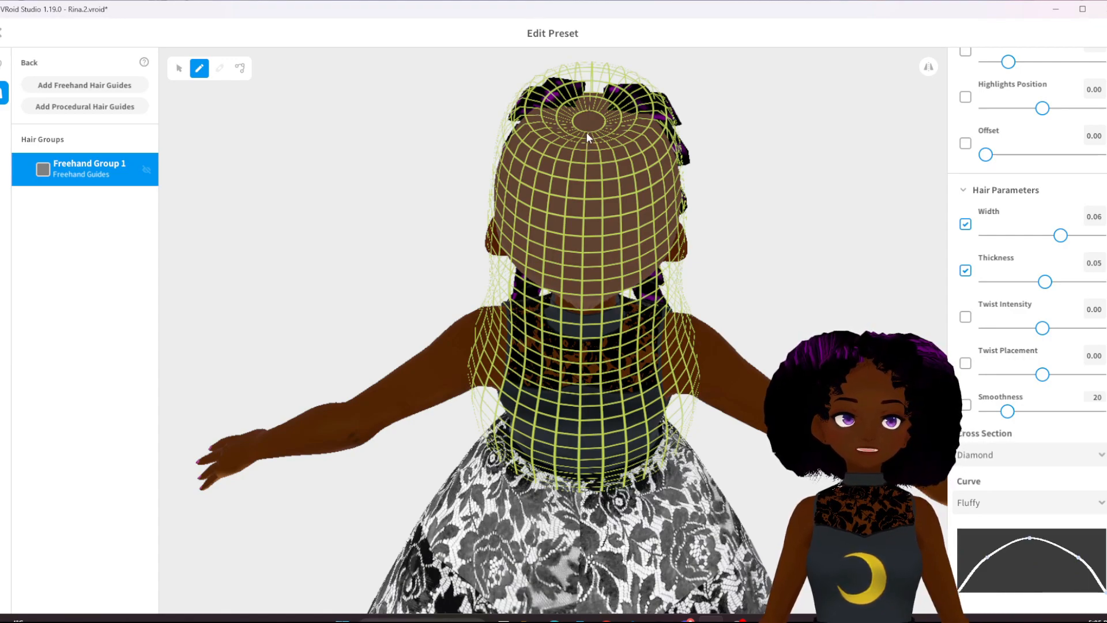
drag(587, 134, 588, 149)
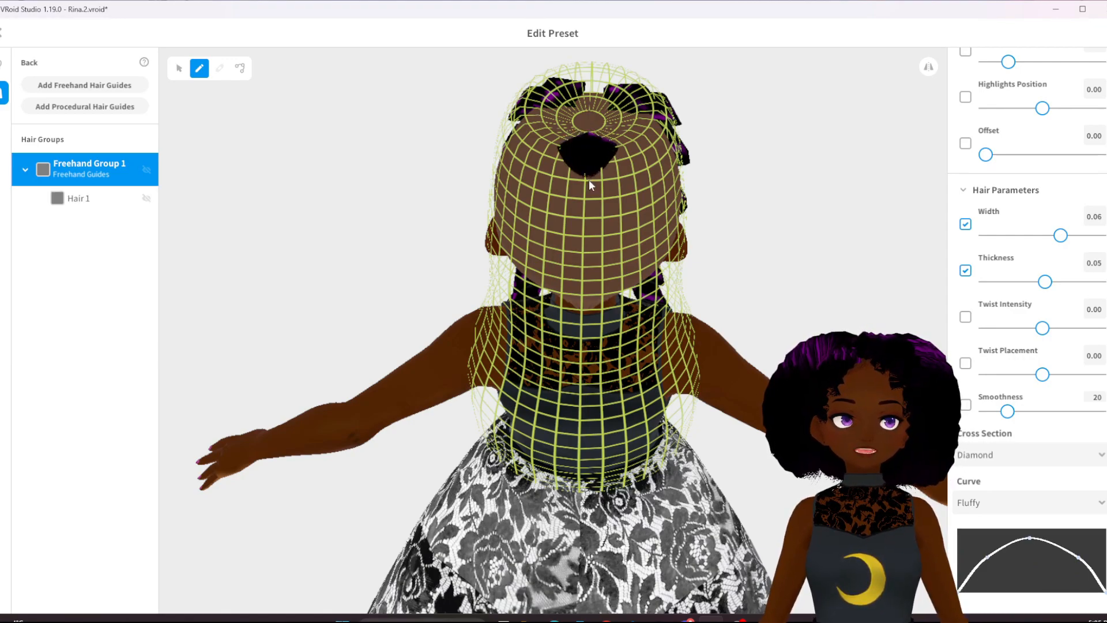
drag(589, 194, 591, 219)
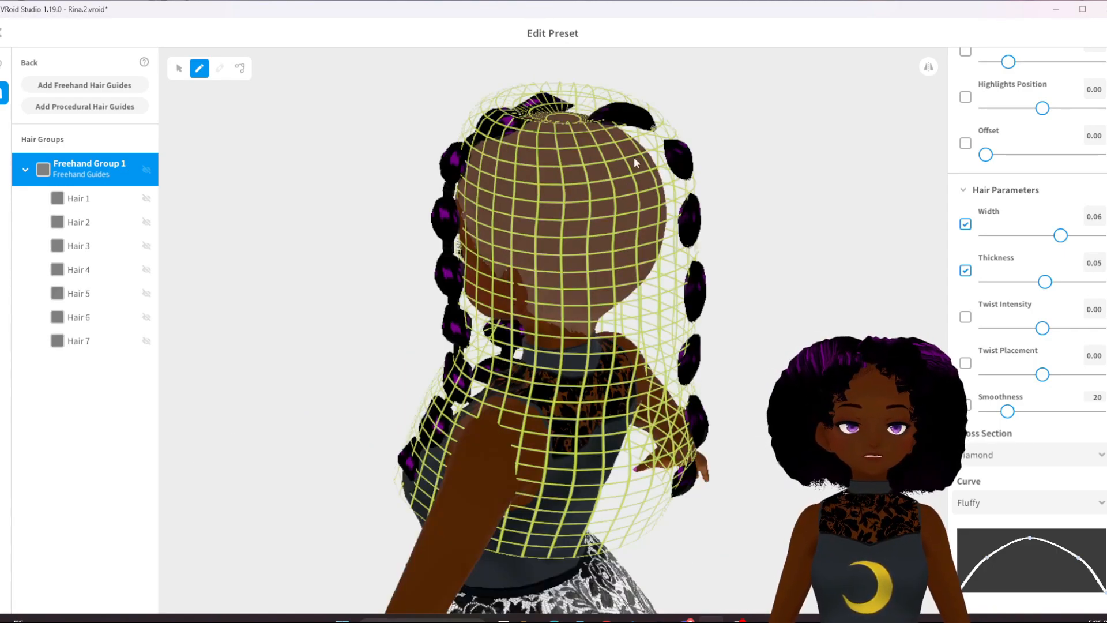
right_drag(632, 154, 507, 189)
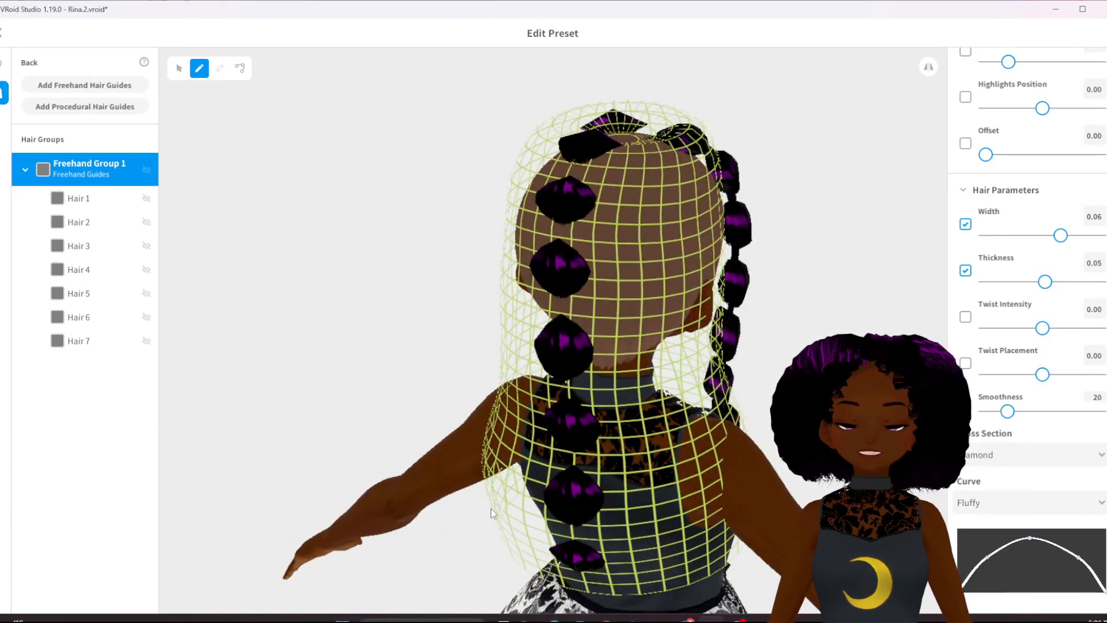
right_drag(490, 508, 590, 476)
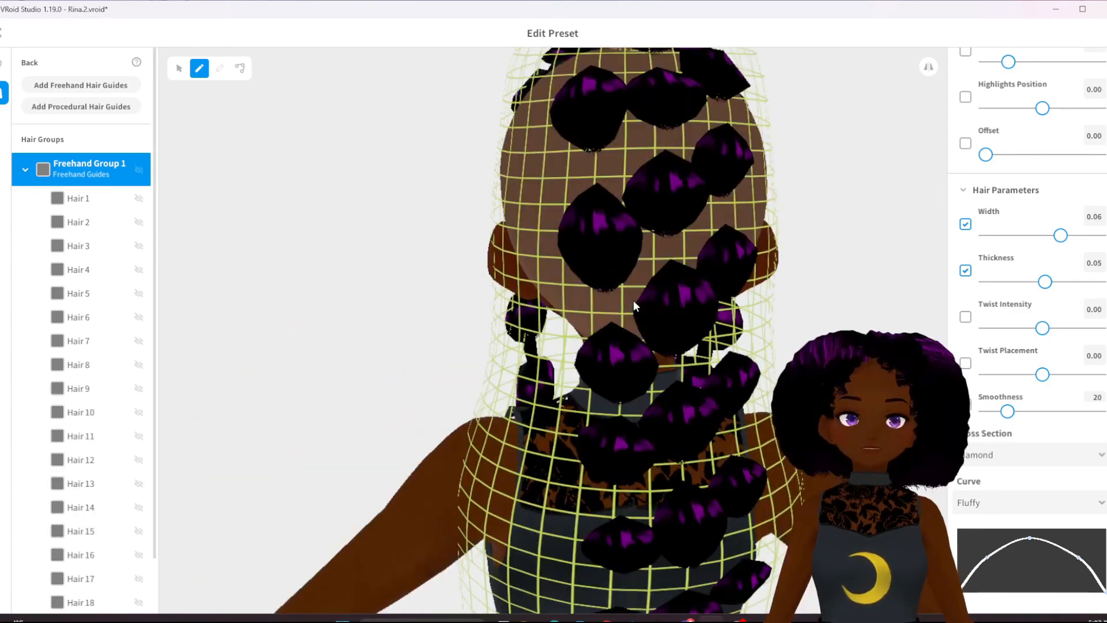
Join the back bubbles with connector strands in the second Hair Material, using widths of 0.04 and 0.03 and a thickness of 0.04.
scroll(638, 302, down, 2)
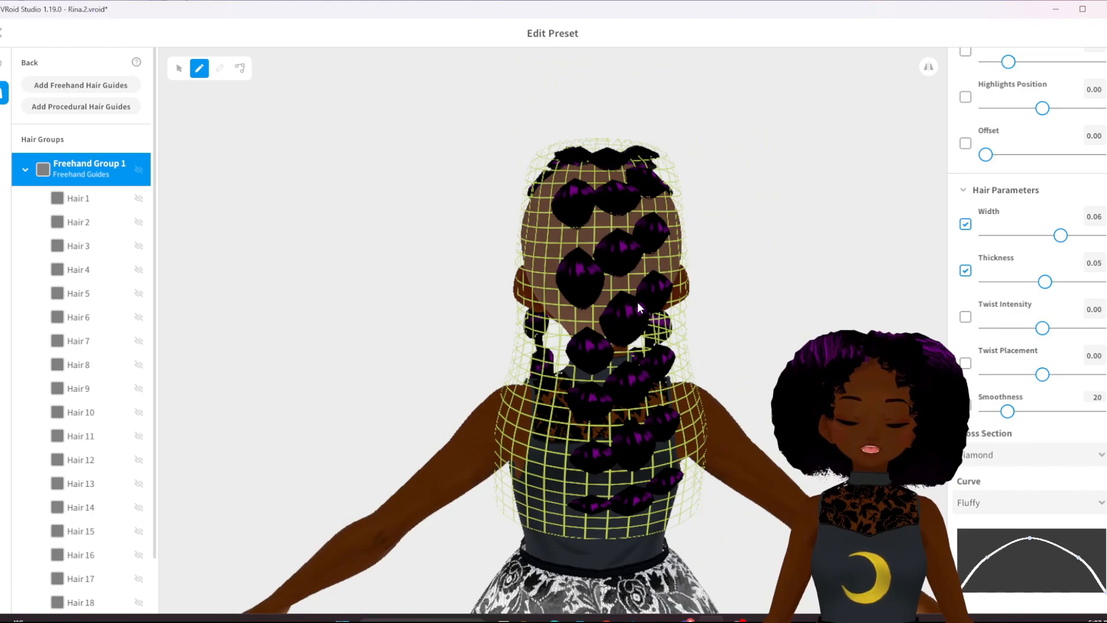
scroll(629, 294, up, 3)
right_drag(627, 309, 608, 355)
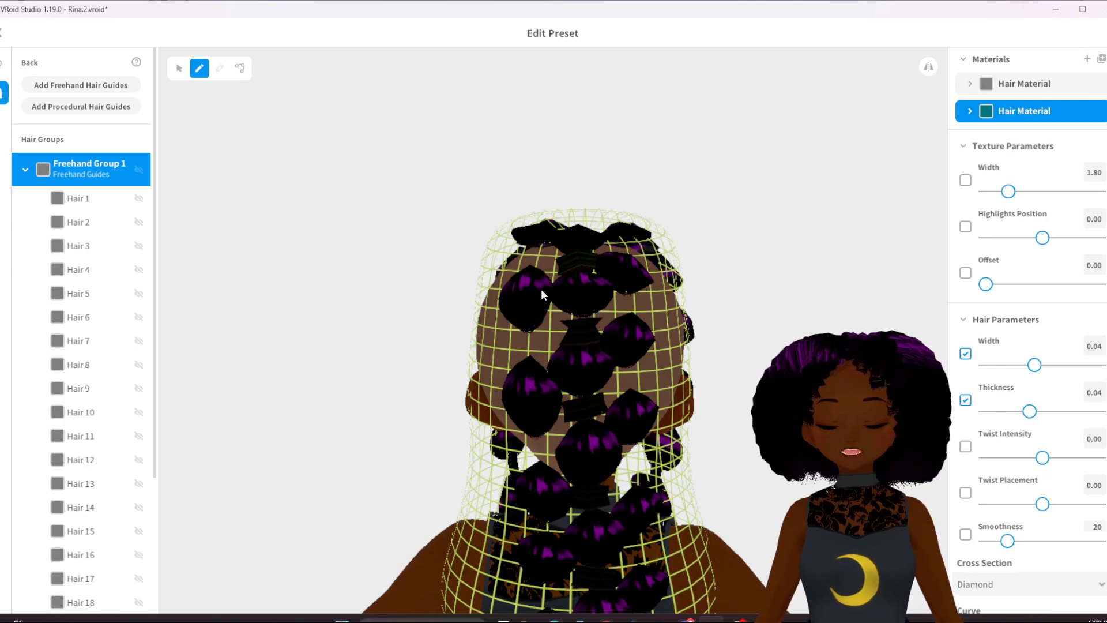
middle_drag(645, 492, 639, 473)
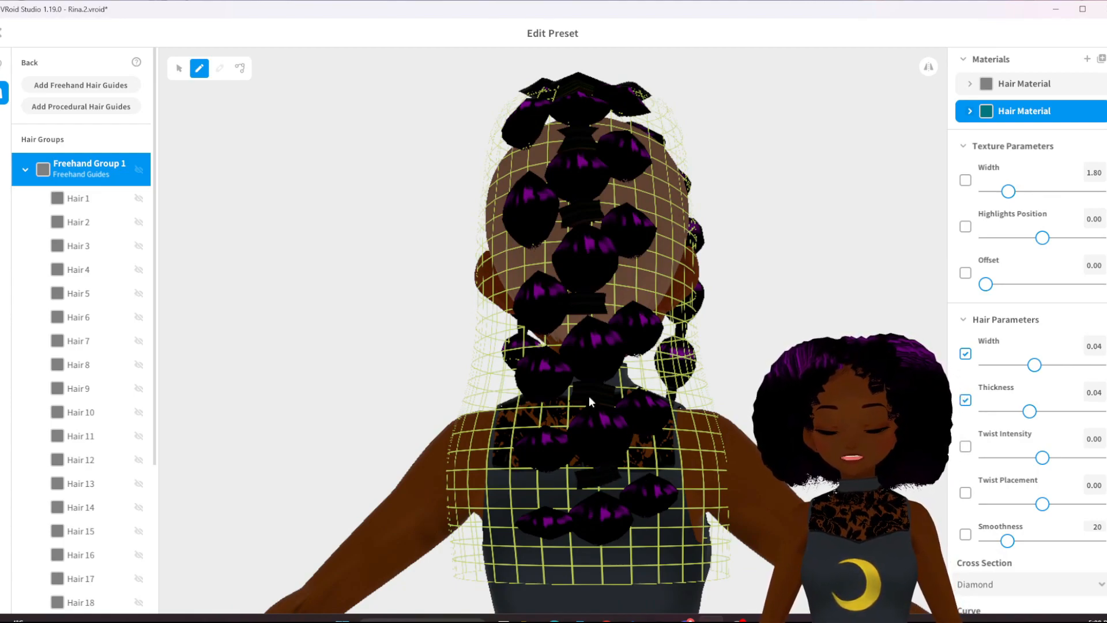
right_drag(511, 203, 545, 377)
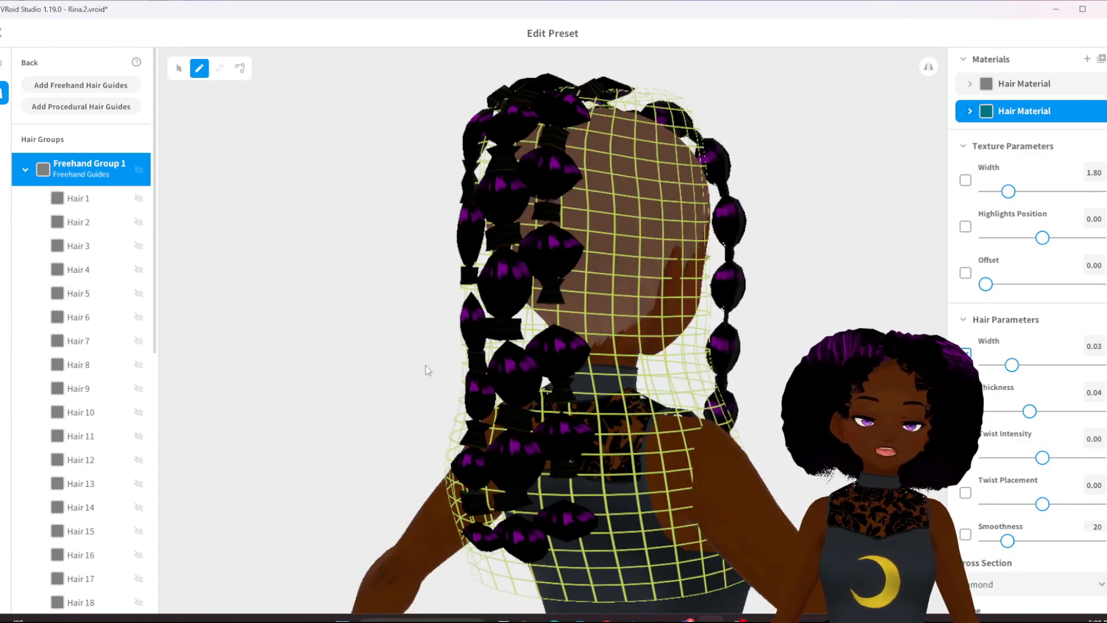
Return to the Hairstyle section and examine the bubble braids from the front and the side.
mouse_move(425, 366)
right_down()
mouse_move(487, 369)
mouse_move(447, 365)
right_up()
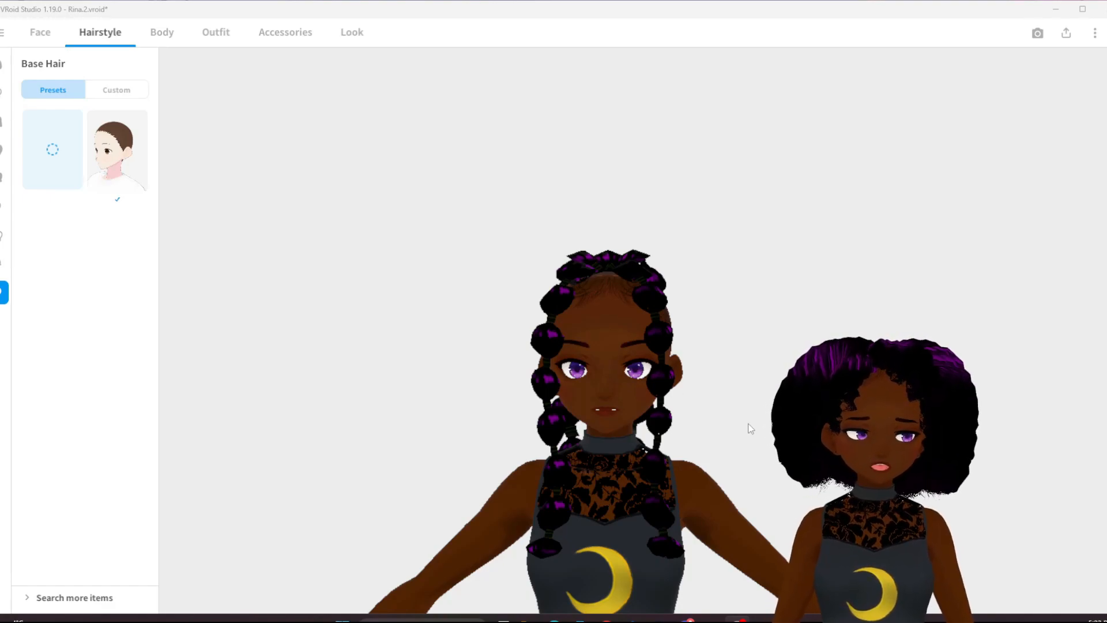
right_drag(749, 428, 658, 429)
right_drag(658, 473, 754, 508)
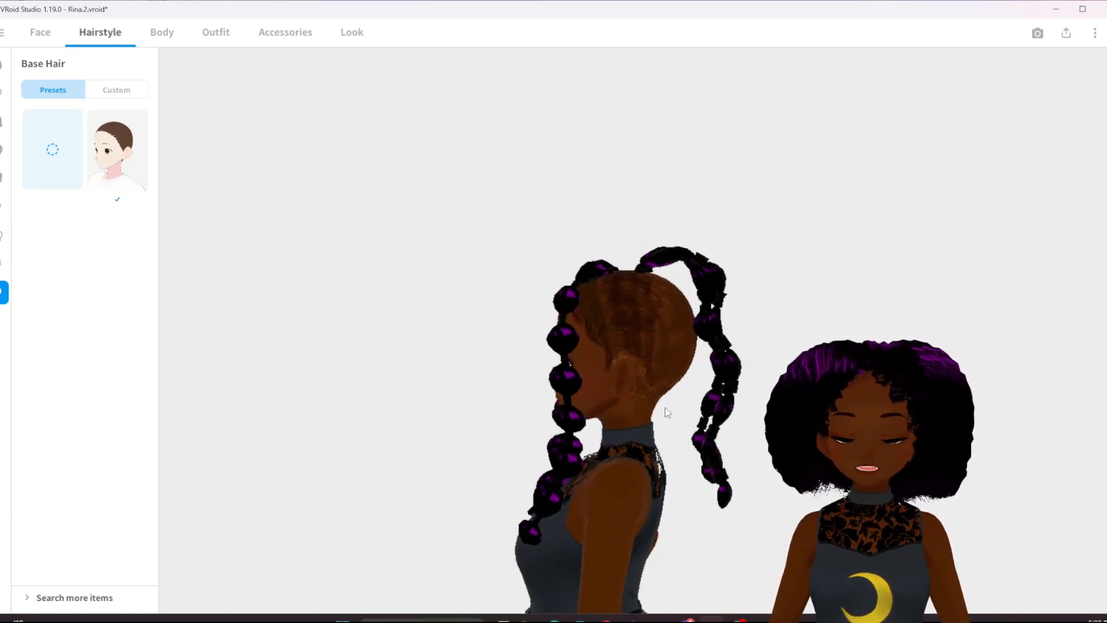
Examine the braids from the side, then open the custom Base Hair texture for editing with the back of the head in view.
scroll(665, 407, up, 10)
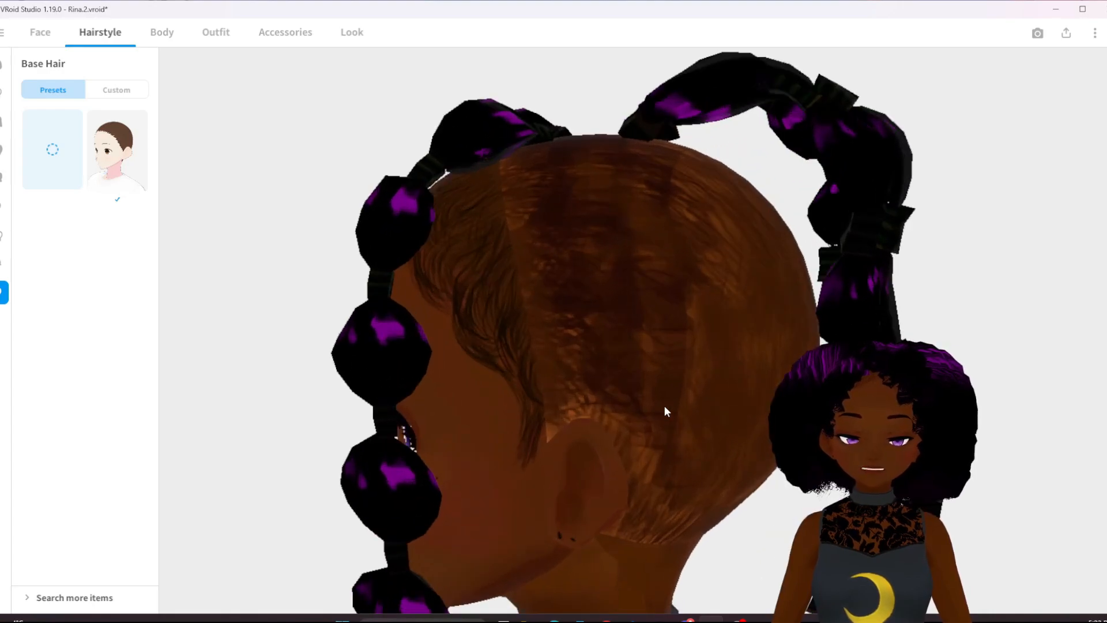
scroll(665, 408, down, 10)
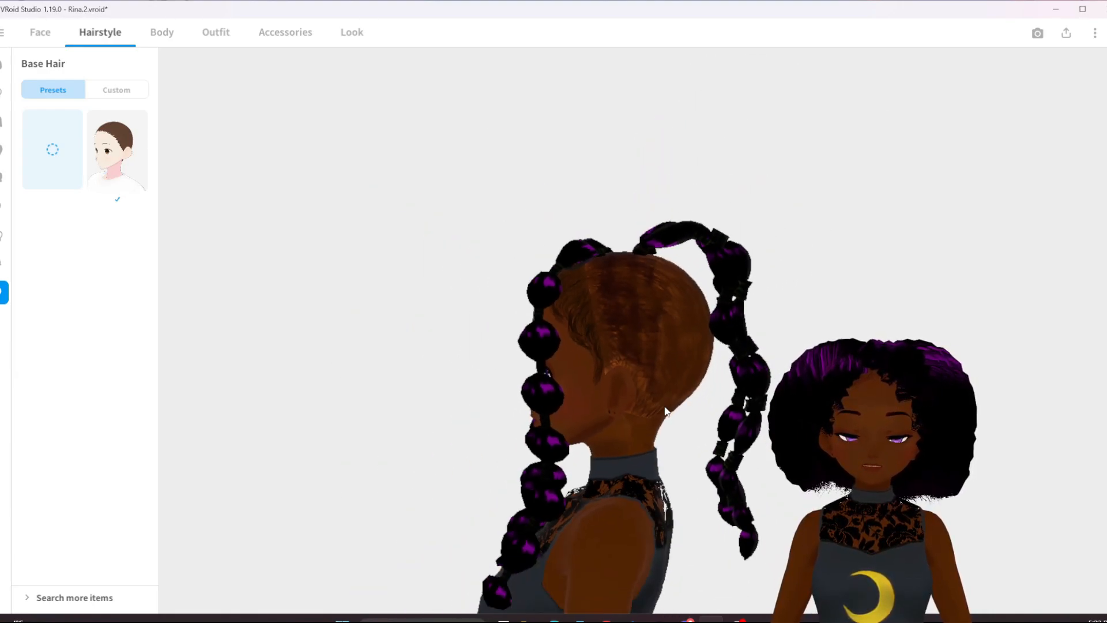
scroll(665, 407, down, 2)
right_drag(665, 407, 635, 407)
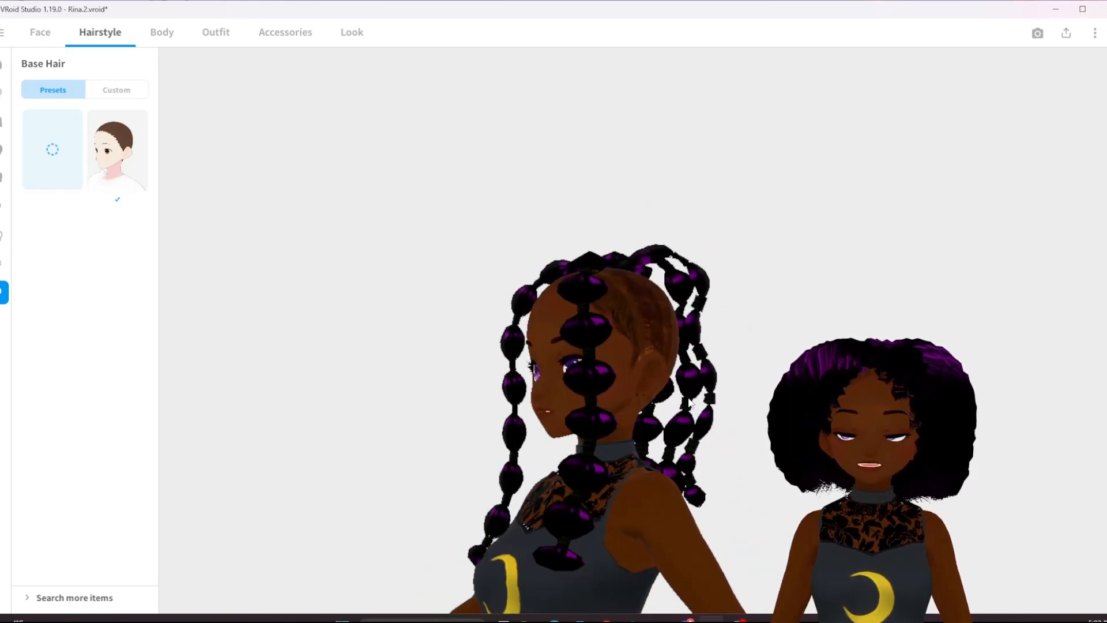
click(5, 92)
click(111, 92)
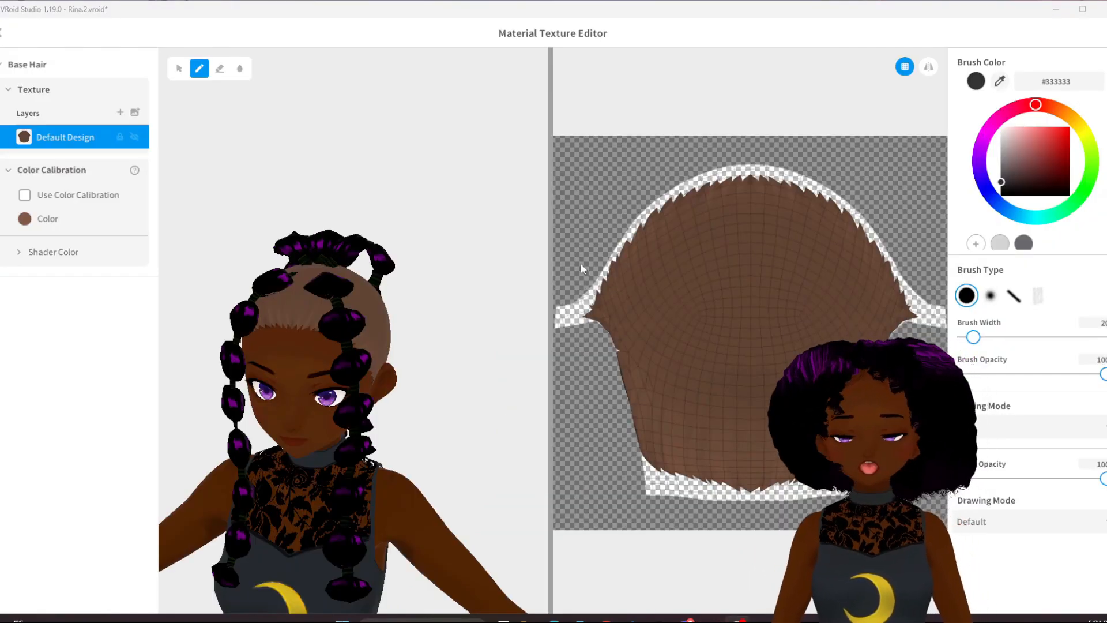
right_drag(404, 291, 313, 292)
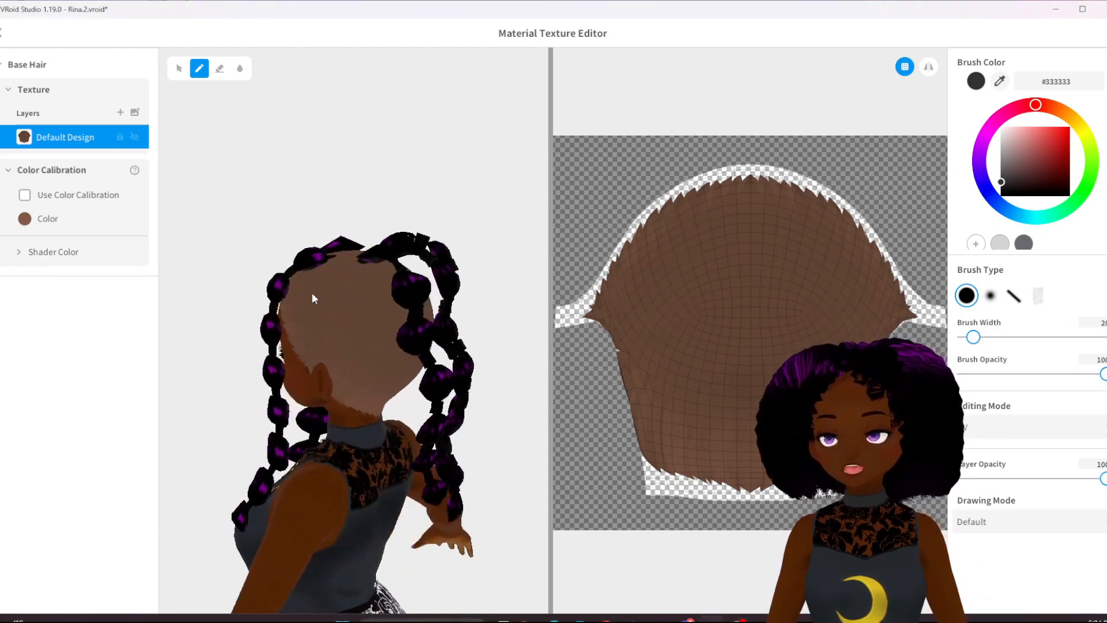
scroll(316, 293, up, 5)
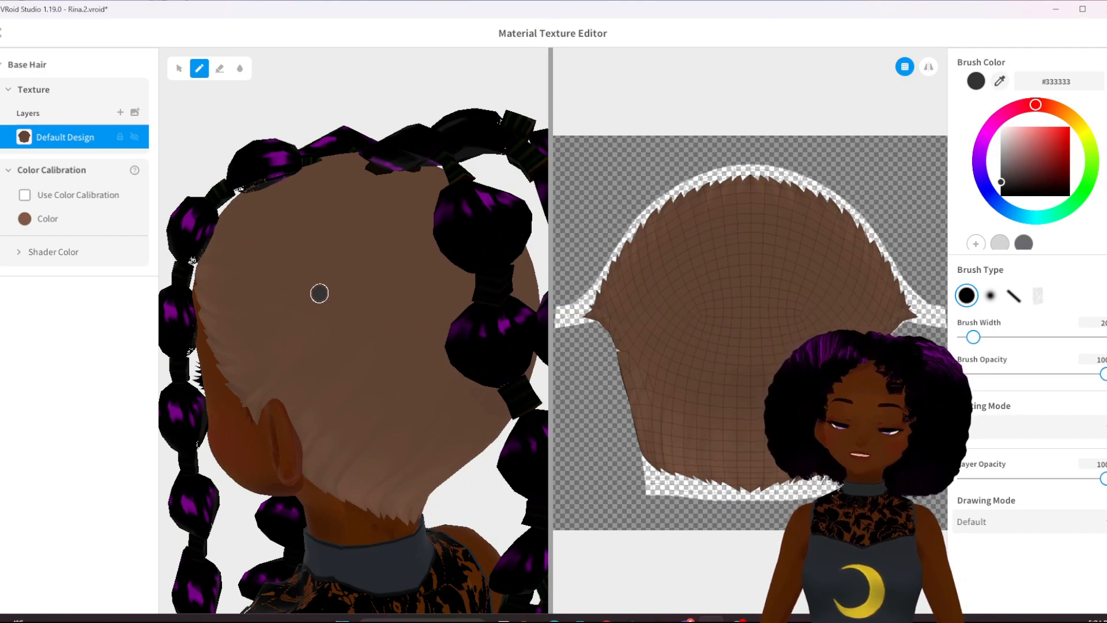
Erase the entire Default Design layer of the Base Hair texture using a much wider eraser.
click(223, 70)
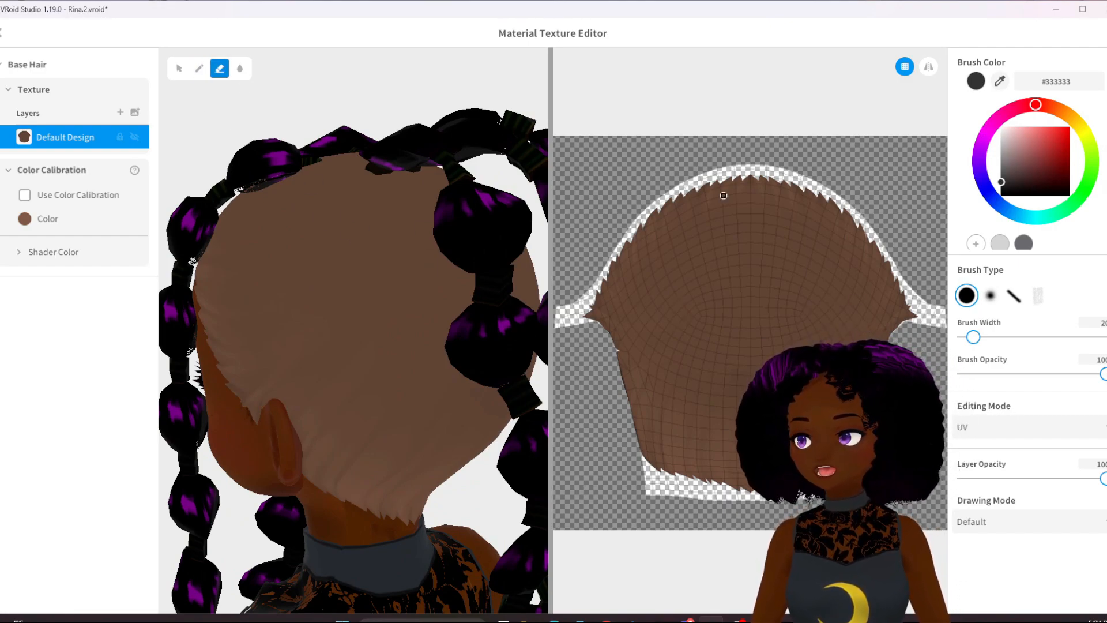
drag(744, 292, 770, 314)
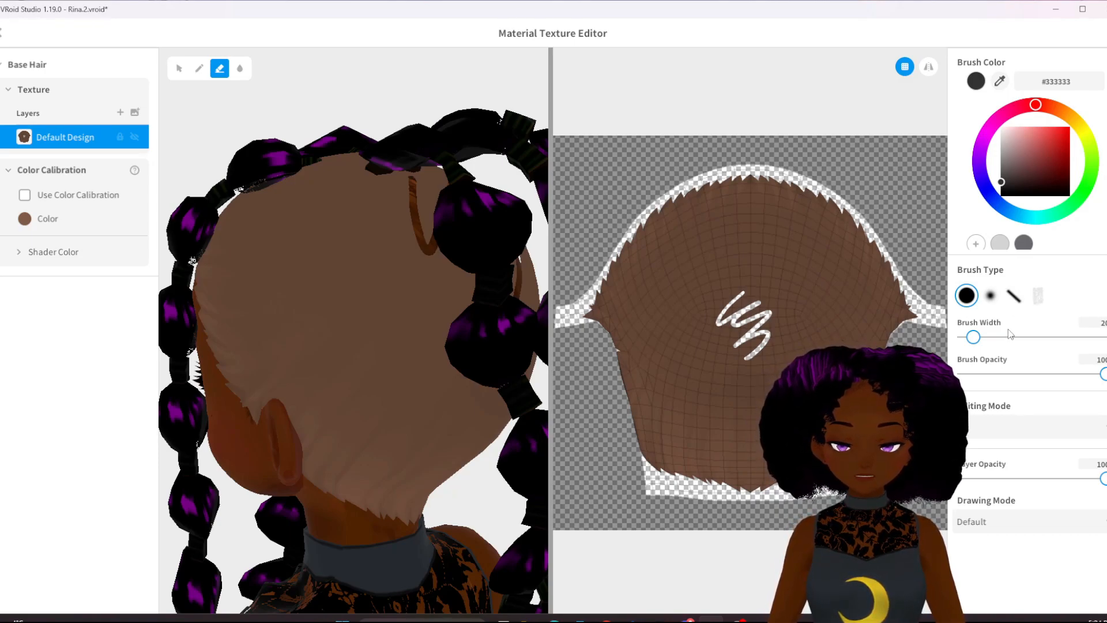
key(ctrl+z)
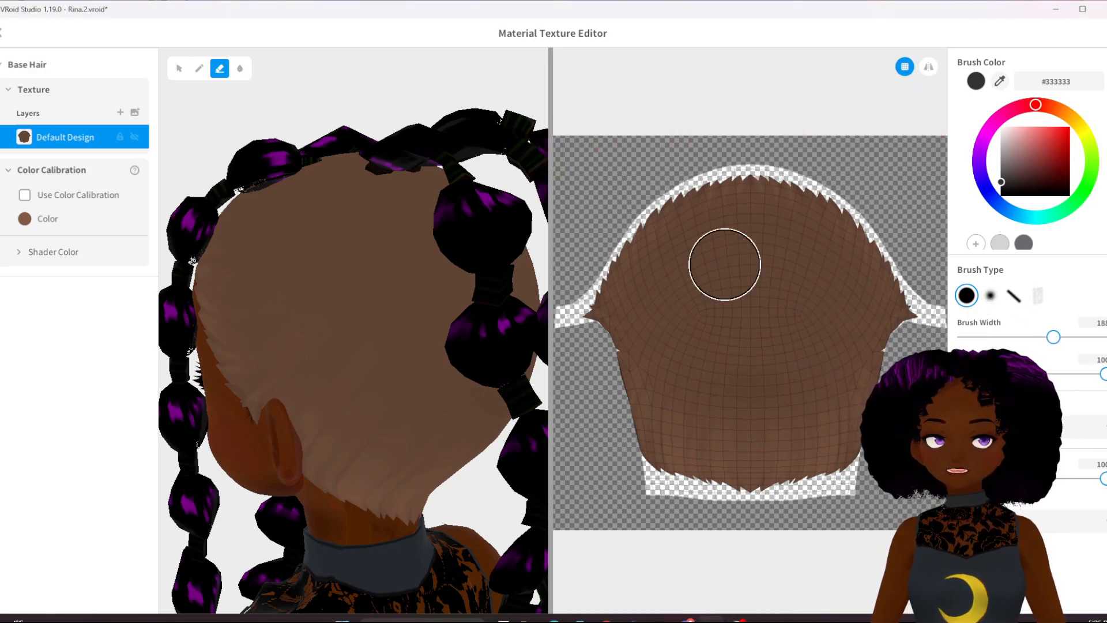
mouse_move(611, 217)
mouse_down()
mouse_move(655, 242)
mouse_move(601, 339)
mouse_move(646, 326)
mouse_up()
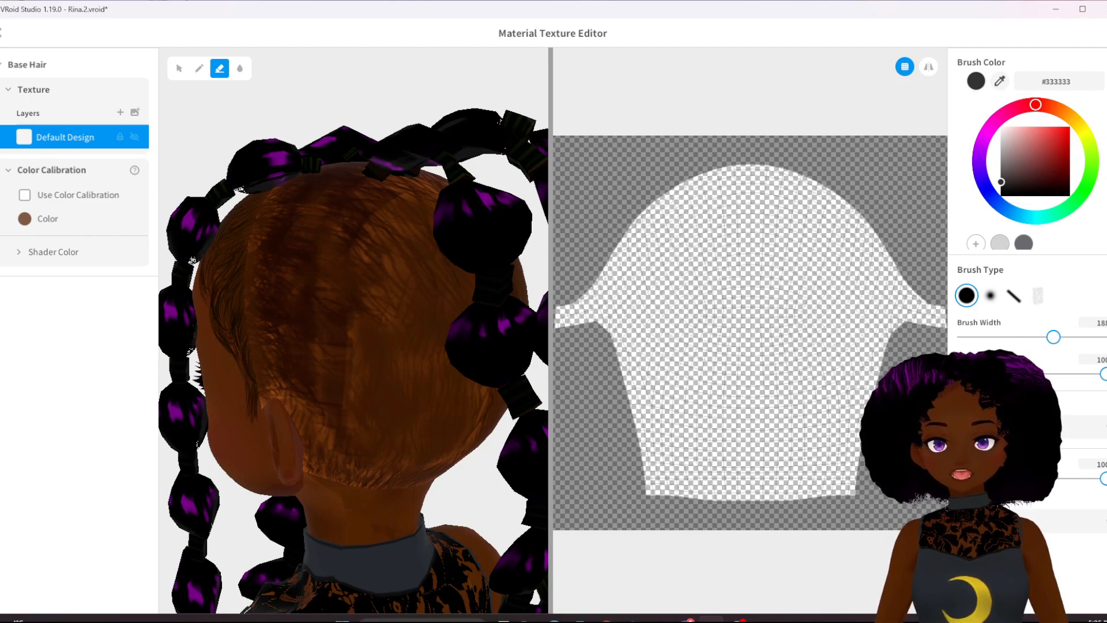
Sample black #000000 from a braid bubble as the brush color, enable mirrored drawing and reduce the brush width for painting the scalp.
click(1000, 82)
click(494, 227)
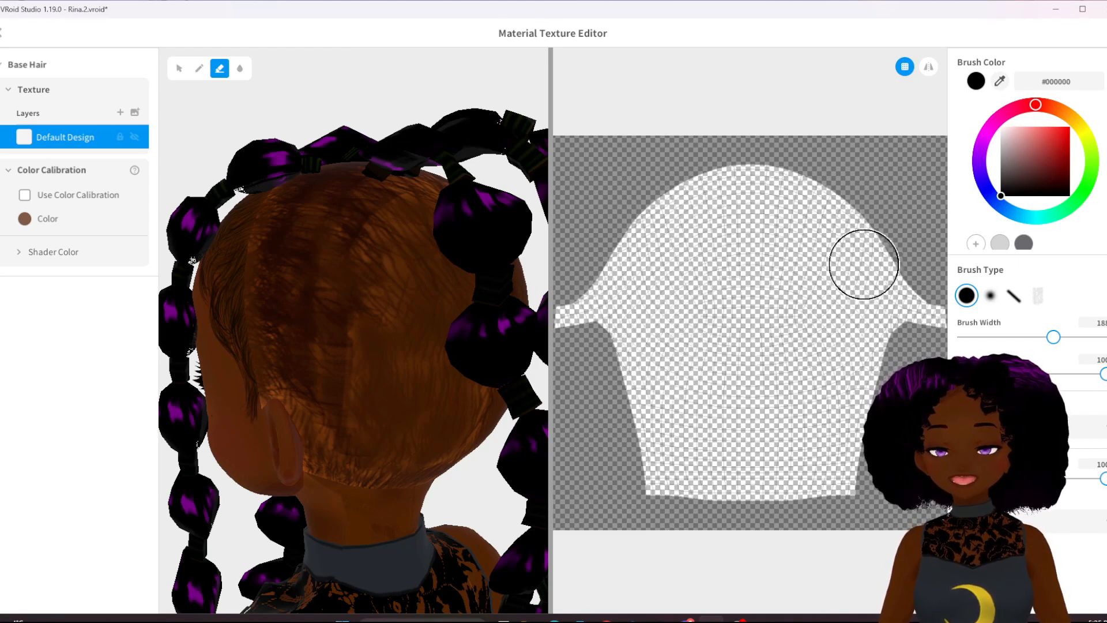
click(929, 69)
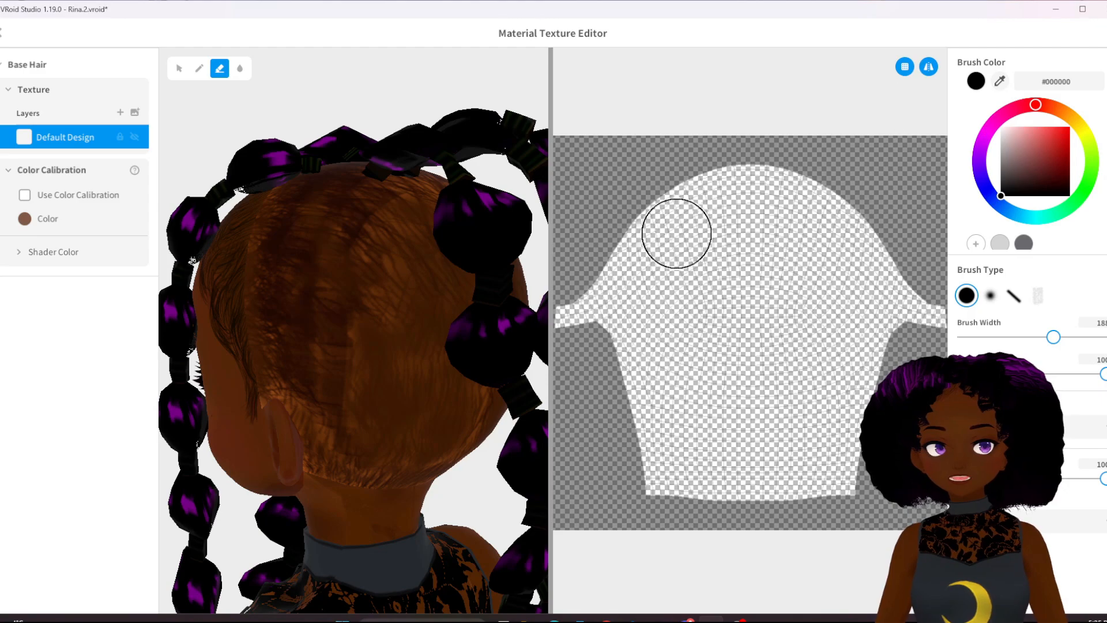
mouse_move(458, 301)
right_down()
mouse_move(396, 321)
mouse_move(371, 358)
right_up()
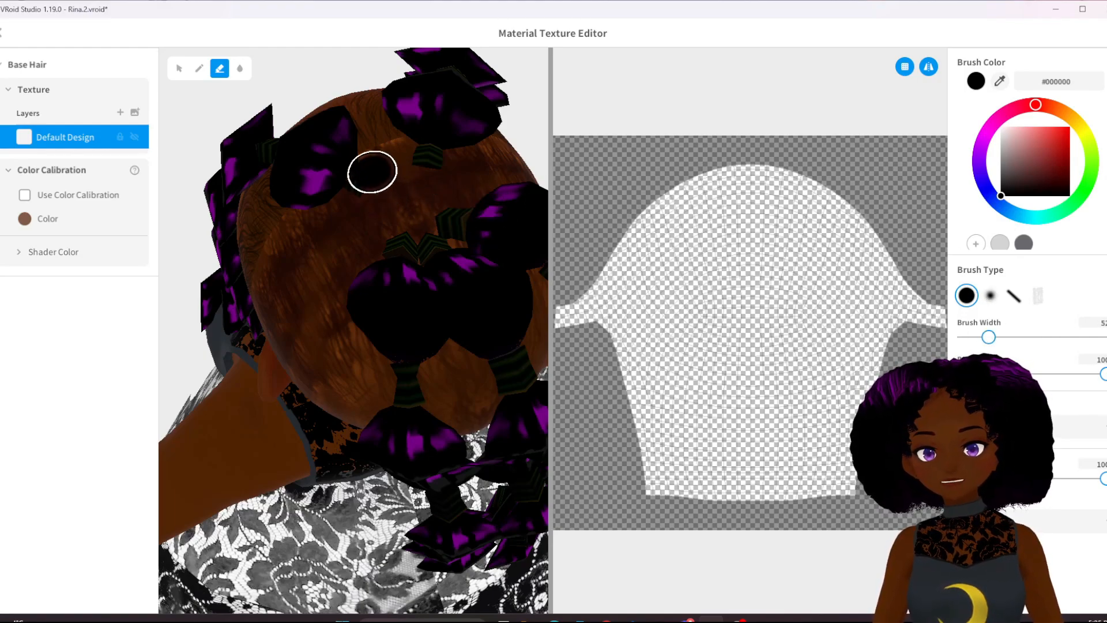
Paint two mirrored black patches under the front braid roots and a curved black band behind them, leaving thin partings.
click(204, 70)
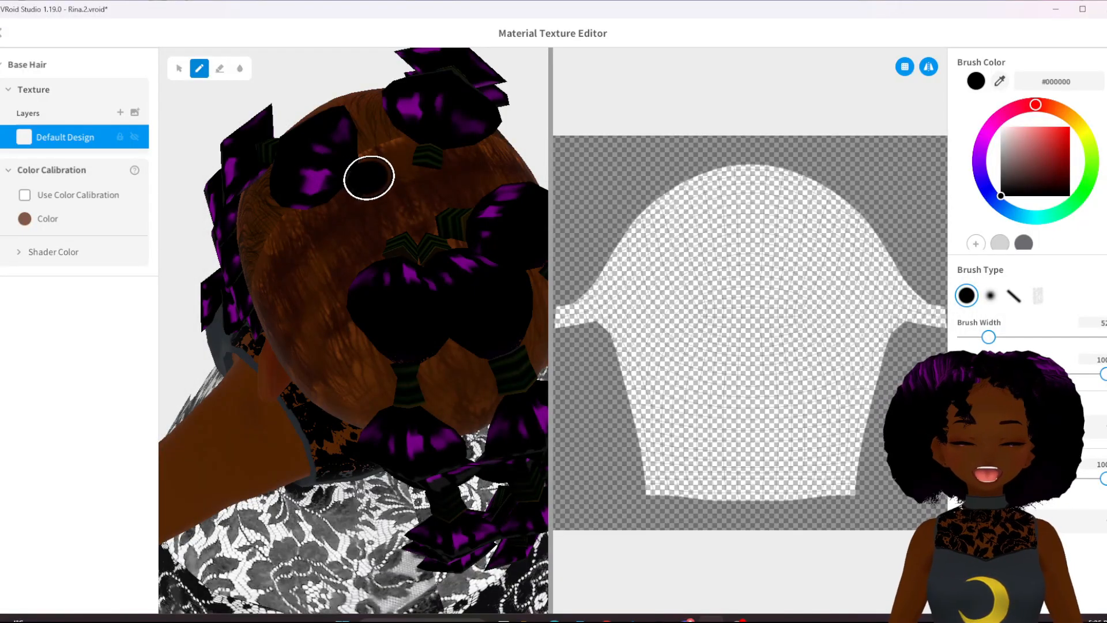
mouse_move(365, 173)
mouse_down()
mouse_move(370, 194)
mouse_move(346, 215)
mouse_move(317, 220)
mouse_move(310, 202)
mouse_move(334, 180)
mouse_move(351, 181)
mouse_move(352, 193)
mouse_move(358, 167)
mouse_move(381, 188)
mouse_move(365, 161)
mouse_move(385, 193)
mouse_move(365, 158)
mouse_move(392, 233)
mouse_up()
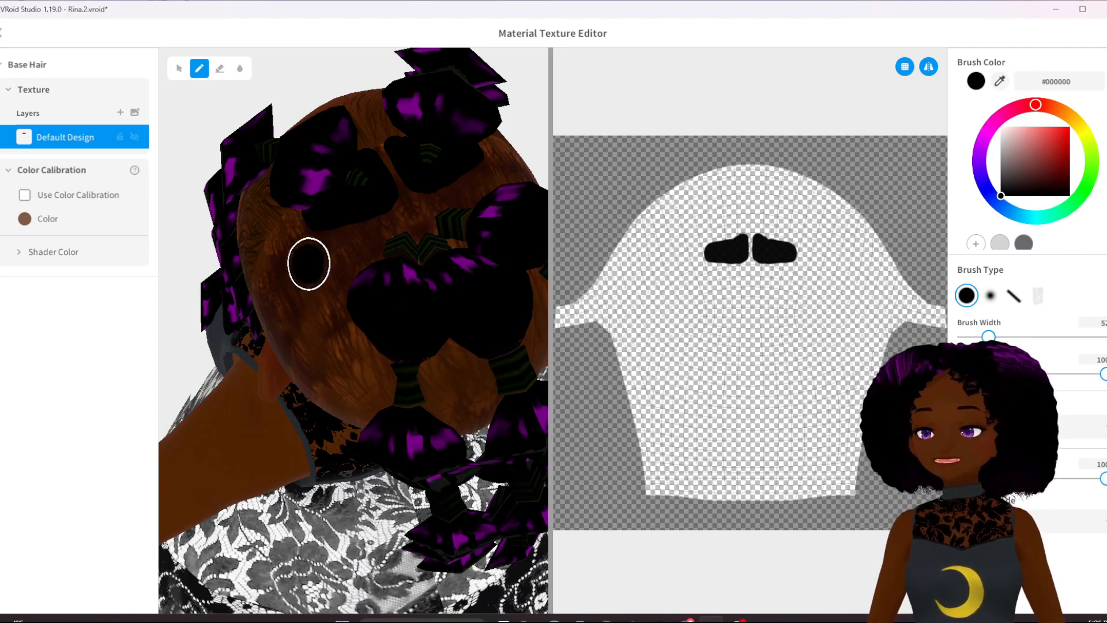
click(293, 246)
mouse_move(292, 246)
mouse_down()
mouse_move(339, 252)
mouse_move(413, 220)
mouse_move(287, 245)
mouse_move(438, 234)
mouse_move(403, 227)
mouse_move(420, 219)
mouse_move(398, 225)
mouse_move(422, 215)
mouse_move(398, 225)
mouse_up()
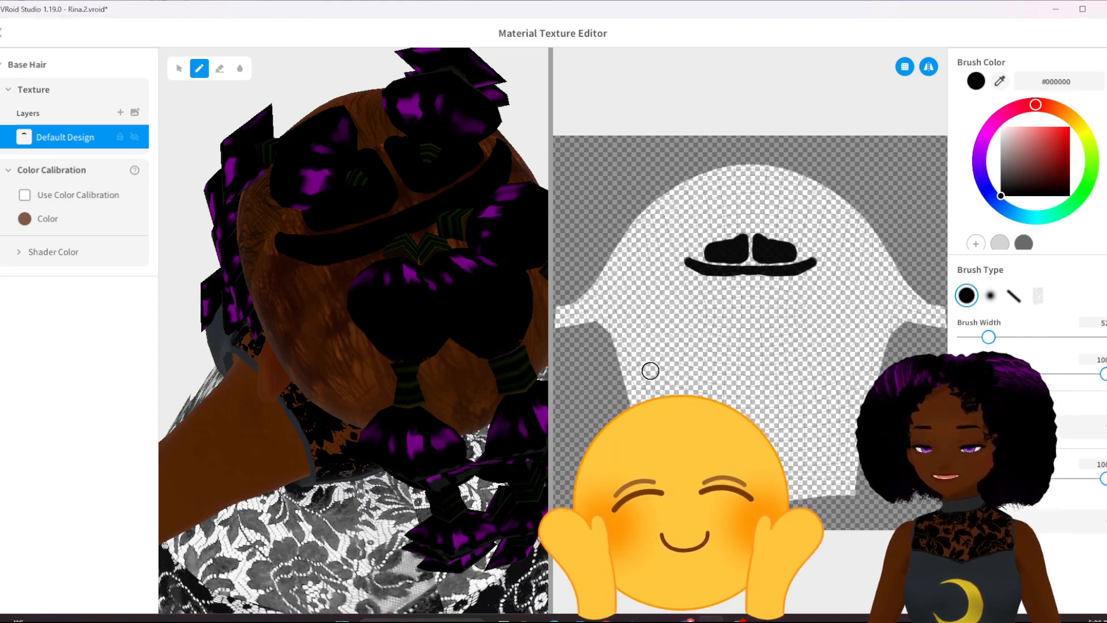
Outline the back hair section down to the nape and fill it with solid black, widening the brush for the interior.
mouse_move(373, 378)
right_down()
mouse_move(397, 256)
mouse_move(403, 322)
right_up()
mouse_move(246, 235)
mouse_down()
mouse_move(279, 379)
mouse_move(345, 412)
mouse_up()
mouse_move(644, 367)
mouse_down()
mouse_move(658, 404)
mouse_move(762, 464)
mouse_up()
mouse_move(527, 422)
right_down()
mouse_move(361, 415)
mouse_move(386, 427)
right_up()
mouse_move(692, 252)
mouse_down()
mouse_move(694, 264)
mouse_move(634, 312)
mouse_up()
drag(988, 337, 1024, 338)
mouse_move(749, 300)
mouse_down()
mouse_move(715, 290)
mouse_move(646, 316)
mouse_move(717, 341)
mouse_move(761, 448)
mouse_move(656, 366)
mouse_move(732, 384)
mouse_up()
right_drag(484, 404, 431, 425)
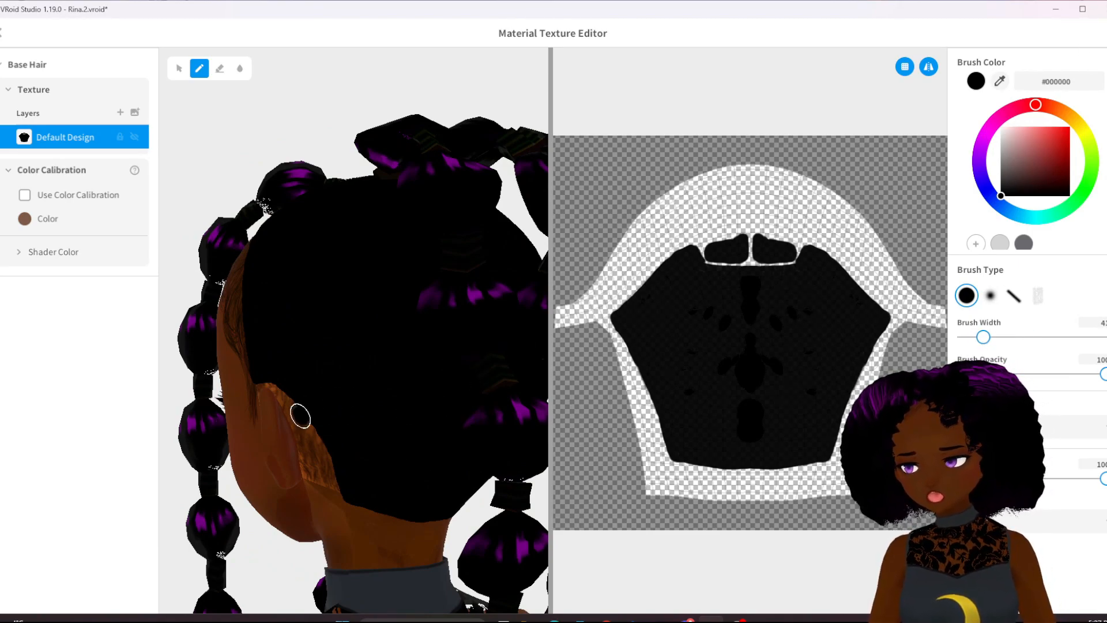
Extend the black hair toward the ear with a narrower soft brush and paint short wavy strands along the edge behind it.
scroll(305, 421, up, 5)
middle_drag(286, 462, 284, 437)
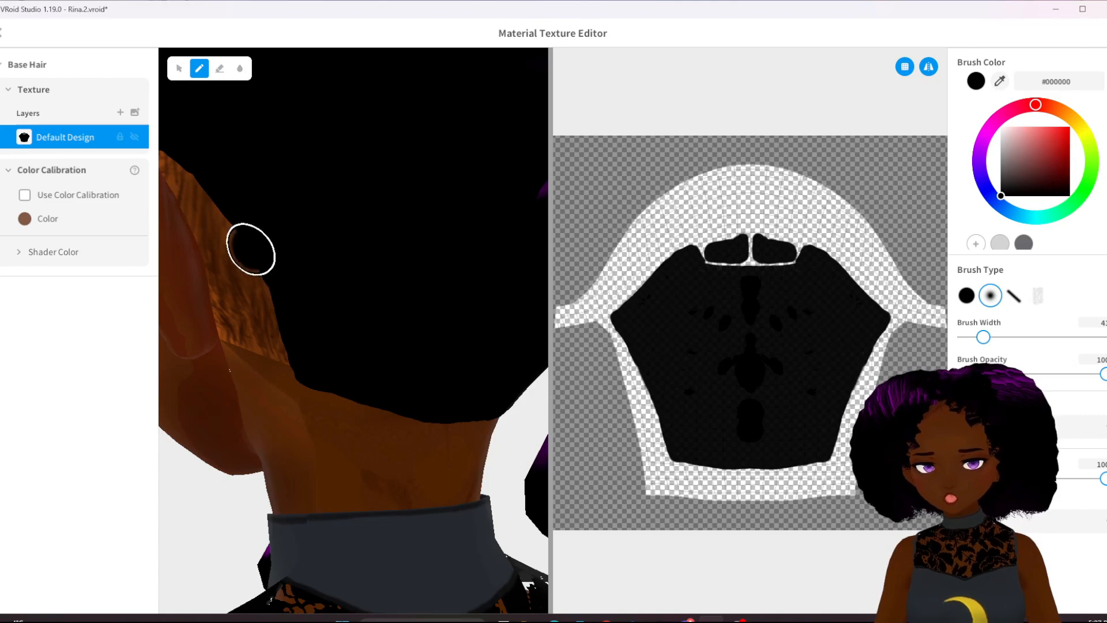
drag(983, 338, 972, 338)
mouse_move(185, 171)
mouse_down()
mouse_move(272, 325)
mouse_move(259, 310)
mouse_up()
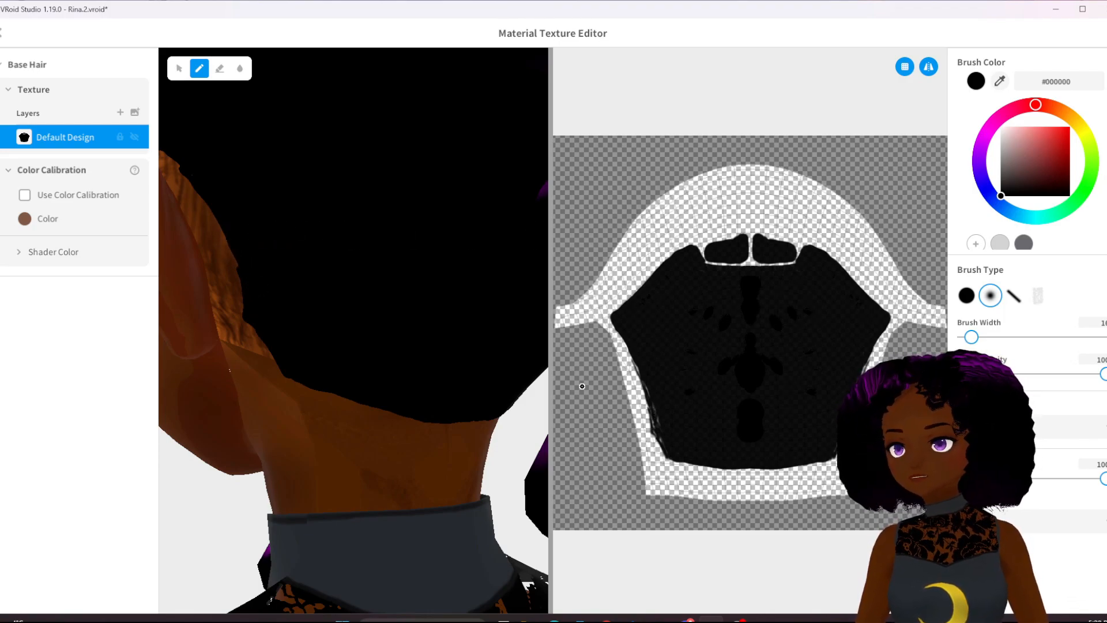
mouse_move(435, 399)
right_down()
mouse_move(400, 396)
mouse_move(446, 394)
right_up()
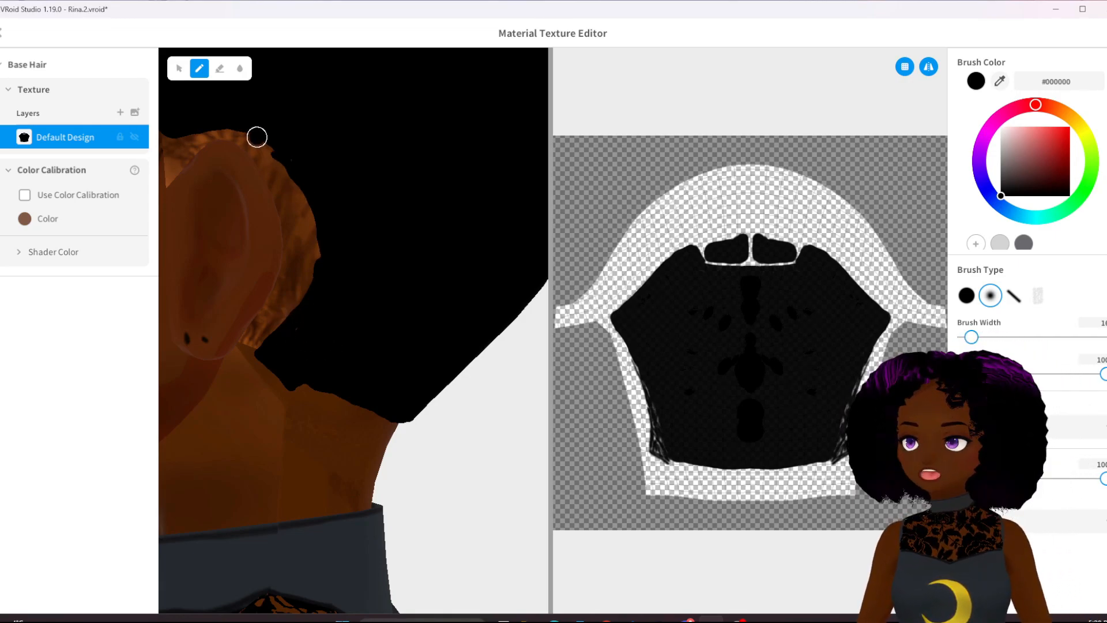
drag(284, 177, 295, 215)
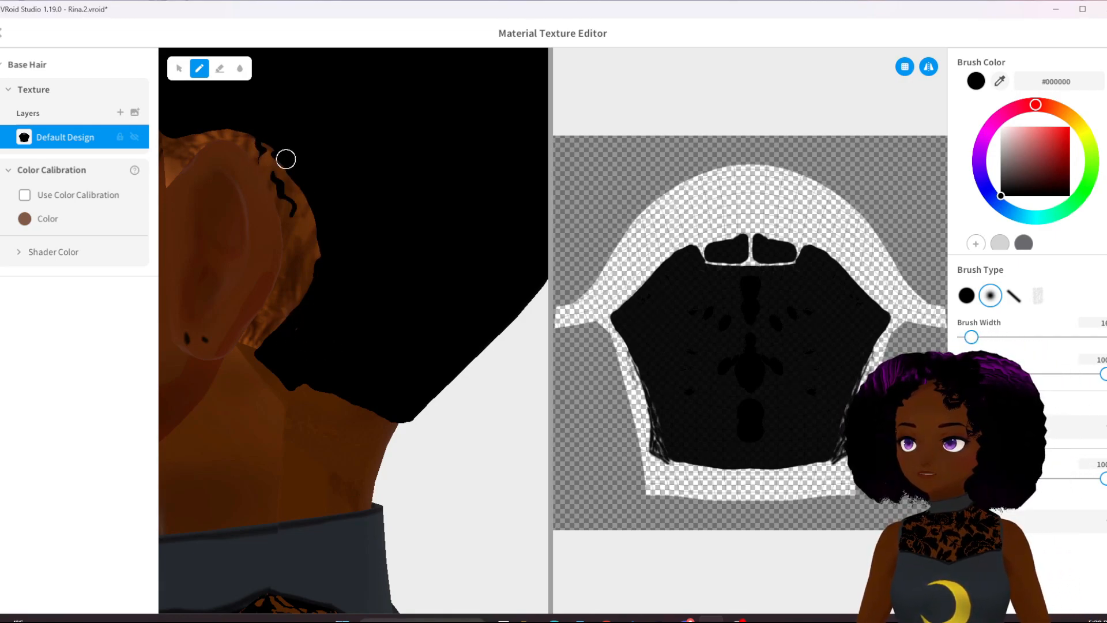
drag(316, 252, 289, 314)
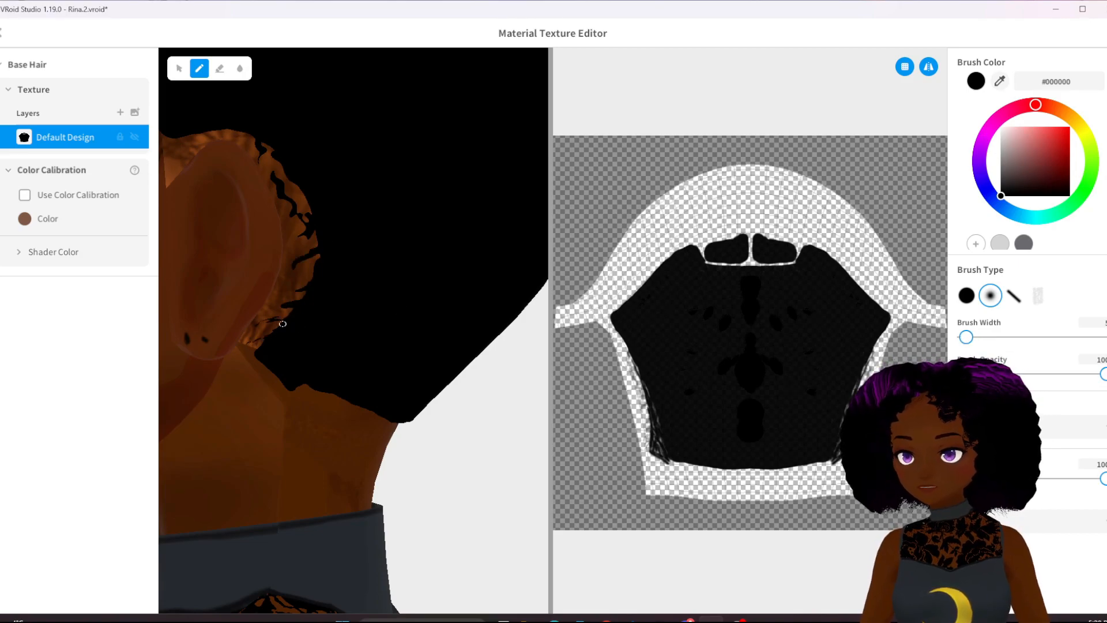
Draw fine black hair strands along the hairline behind the ear and down the side of the nape.
scroll(448, 447, down, 5)
scroll(298, 380, up, 5)
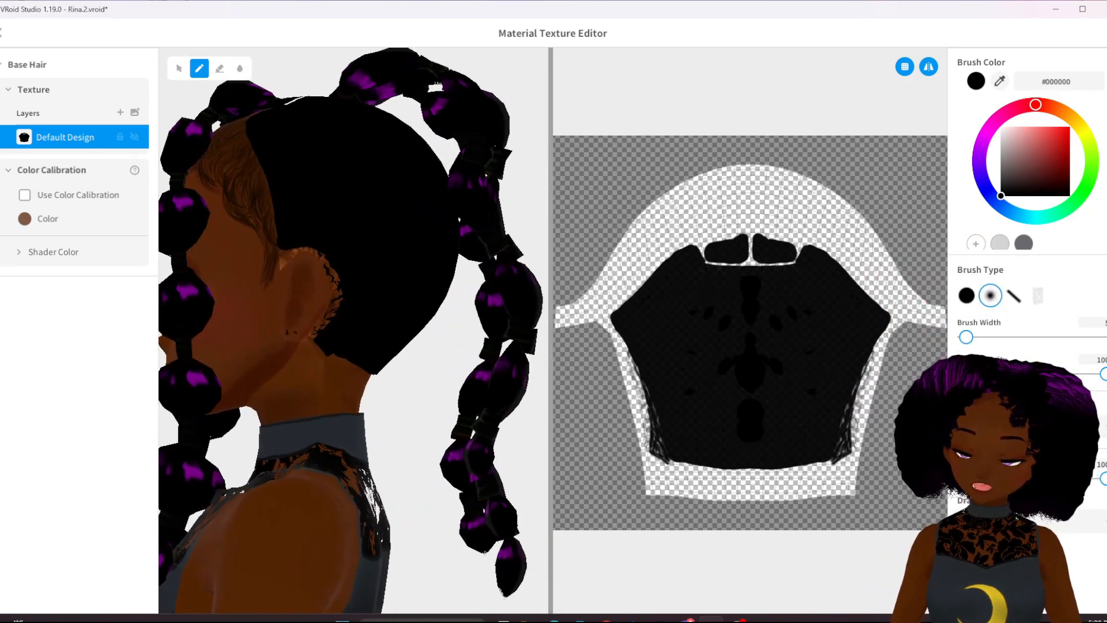
scroll(298, 380, up, 2)
scroll(306, 383, down, 5)
right_drag(310, 387, 206, 299)
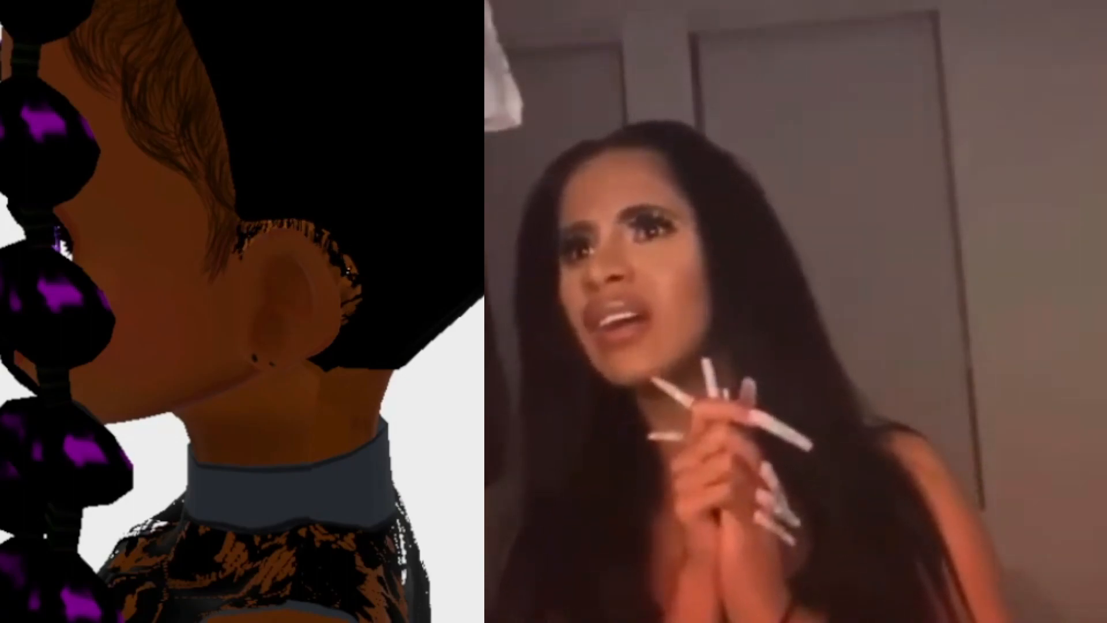
scroll(245, 282, up, 6)
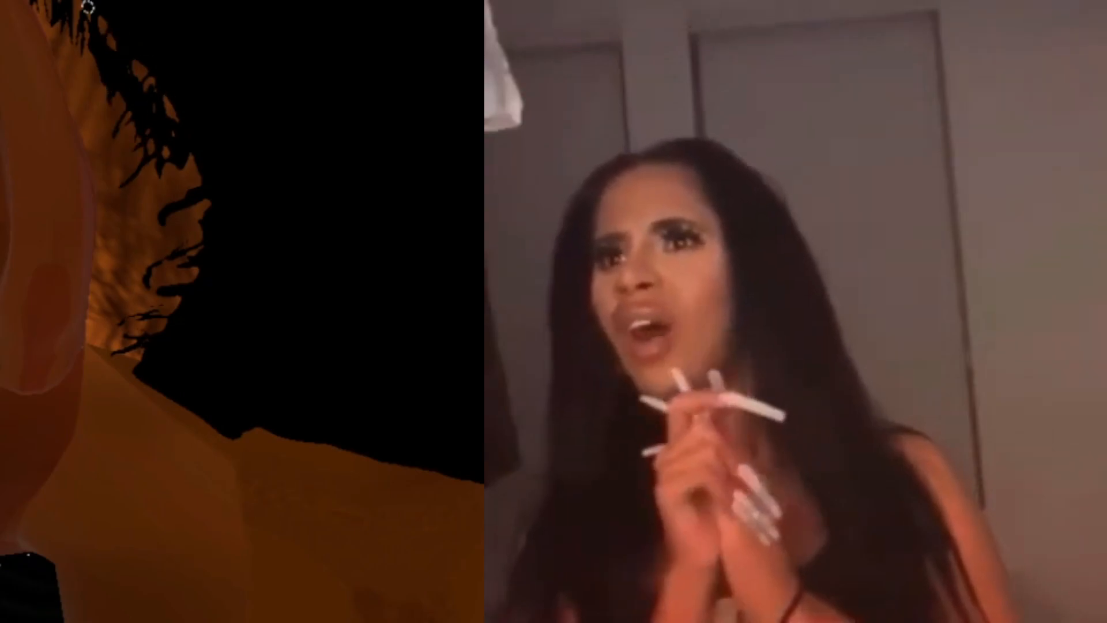
drag(195, 172, 136, 202)
drag(201, 229, 124, 270)
drag(197, 273, 125, 298)
drag(145, 385, 141, 418)
drag(178, 398, 177, 443)
drag(198, 418, 200, 447)
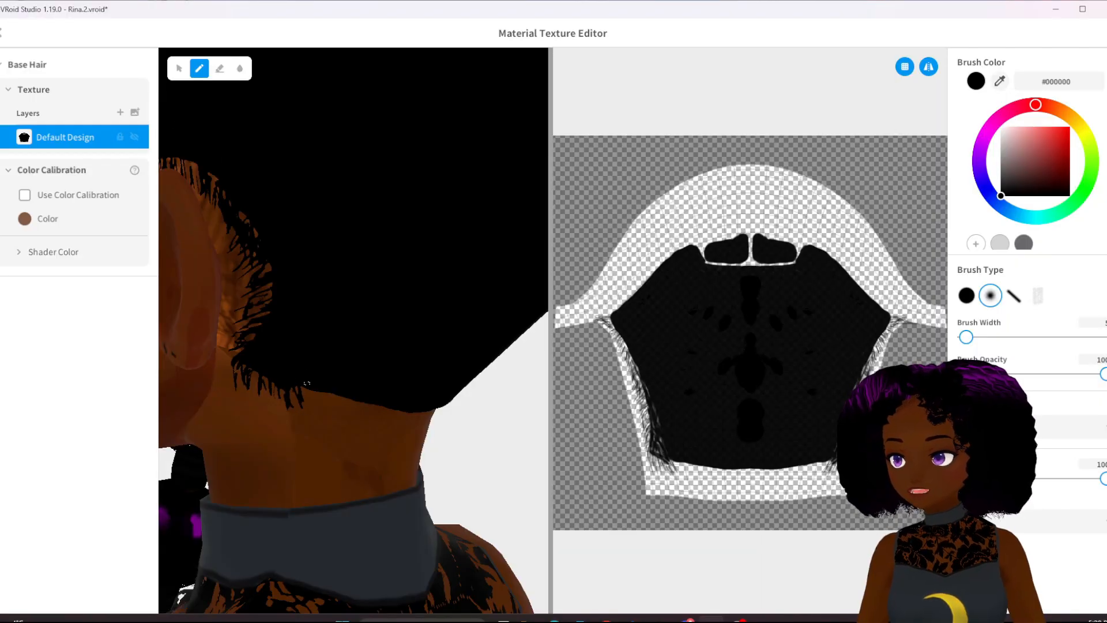
Extend the black front patches and neighboring side sections toward the forehead hairline using the hard round brush.
scroll(313, 408, down, 5)
mouse_move(313, 407)
right_down()
mouse_move(230, 400)
mouse_move(304, 393)
mouse_move(248, 390)
mouse_move(323, 398)
right_up()
scroll(304, 393, up, 4)
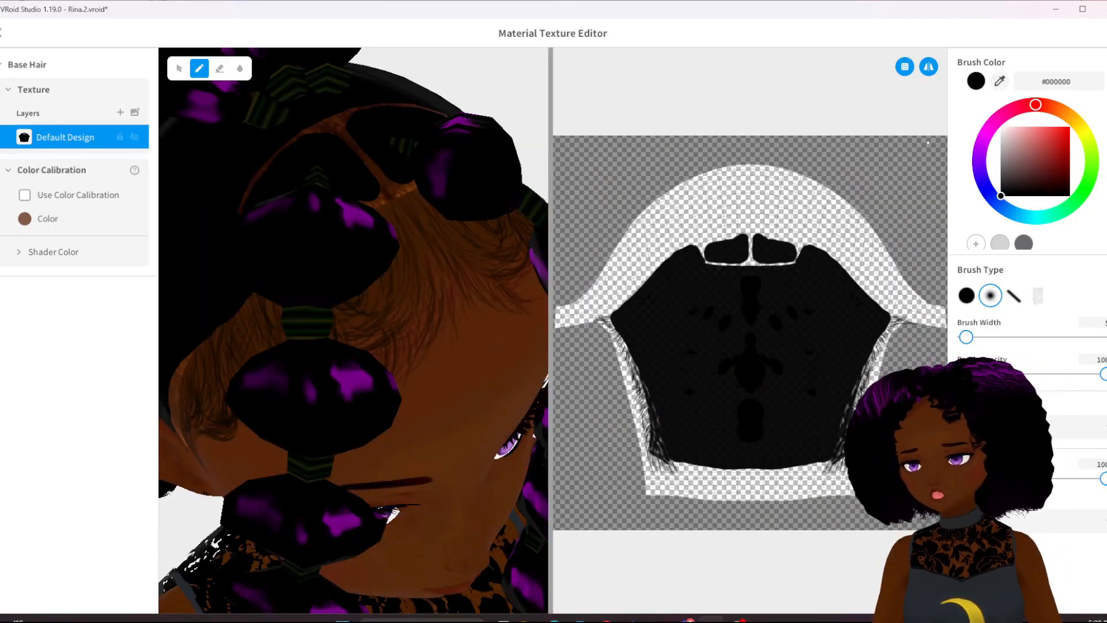
mouse_move(375, 197)
mouse_down()
mouse_move(398, 225)
mouse_move(347, 267)
mouse_up()
click(967, 296)
drag(735, 226, 743, 232)
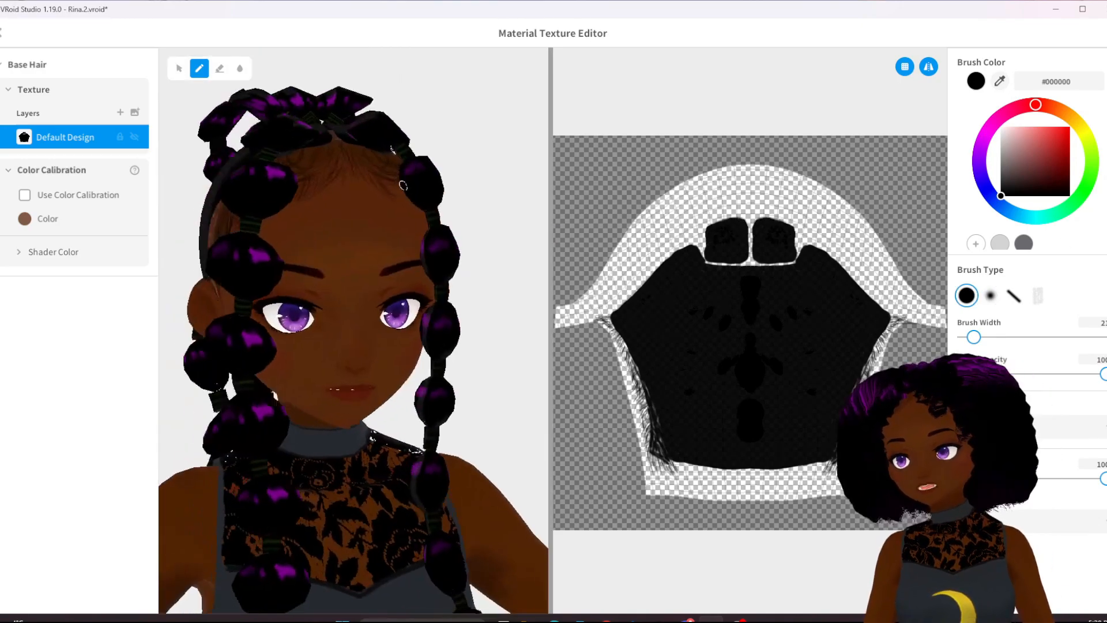
right_drag(404, 180, 432, 200)
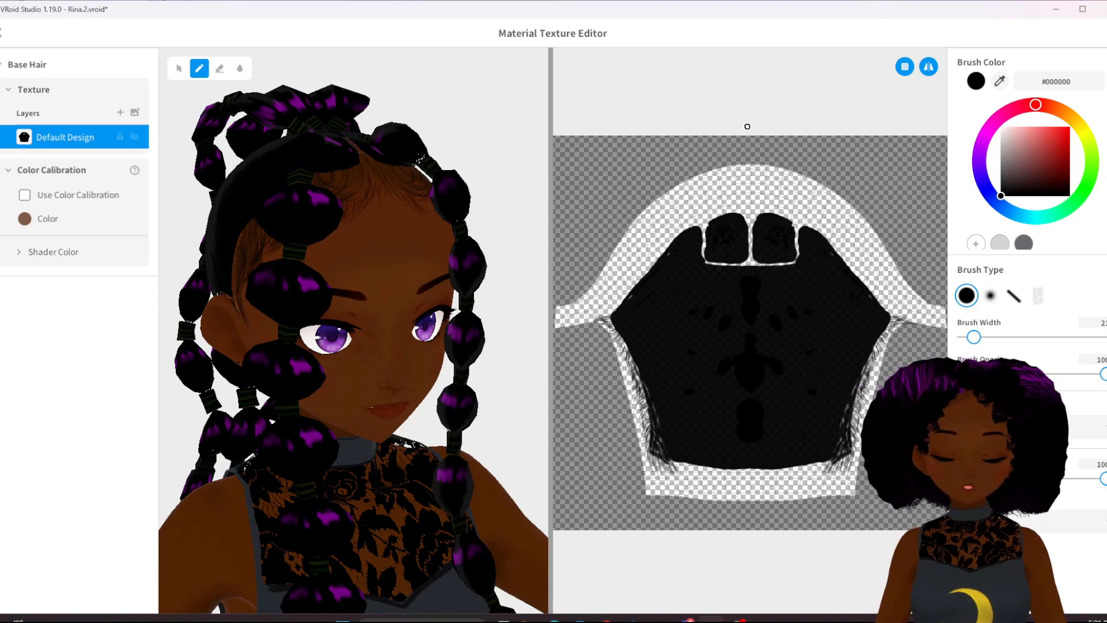
Draw thin curved black baby hairs along the middle of the forehead hairline with a very narrow hard brush.
scroll(752, 204, up, 5)
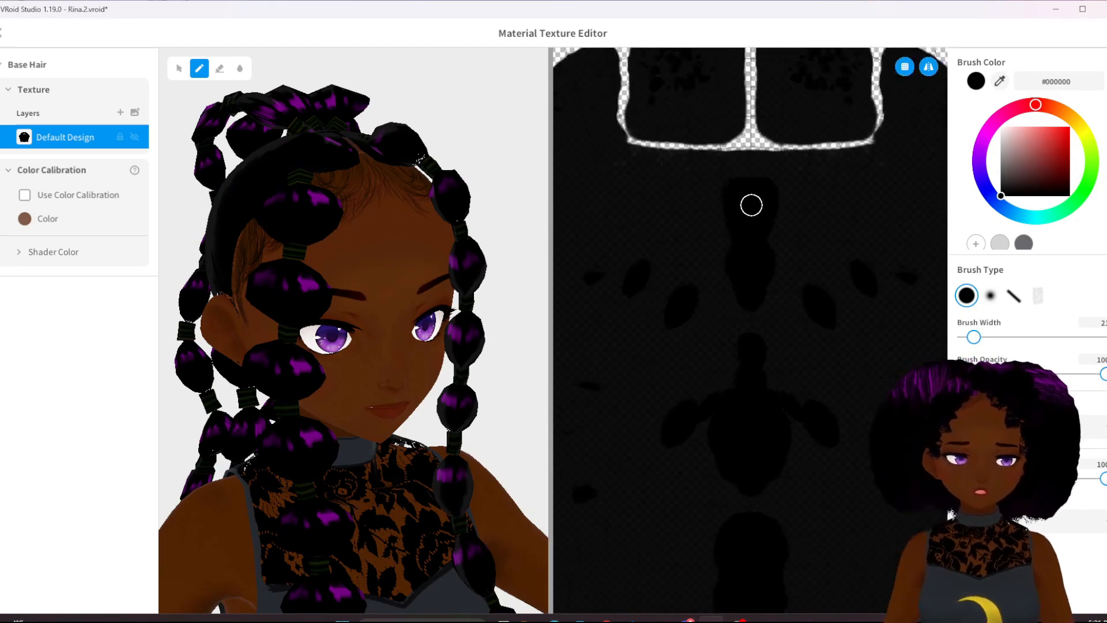
right_drag(754, 184, 708, 494)
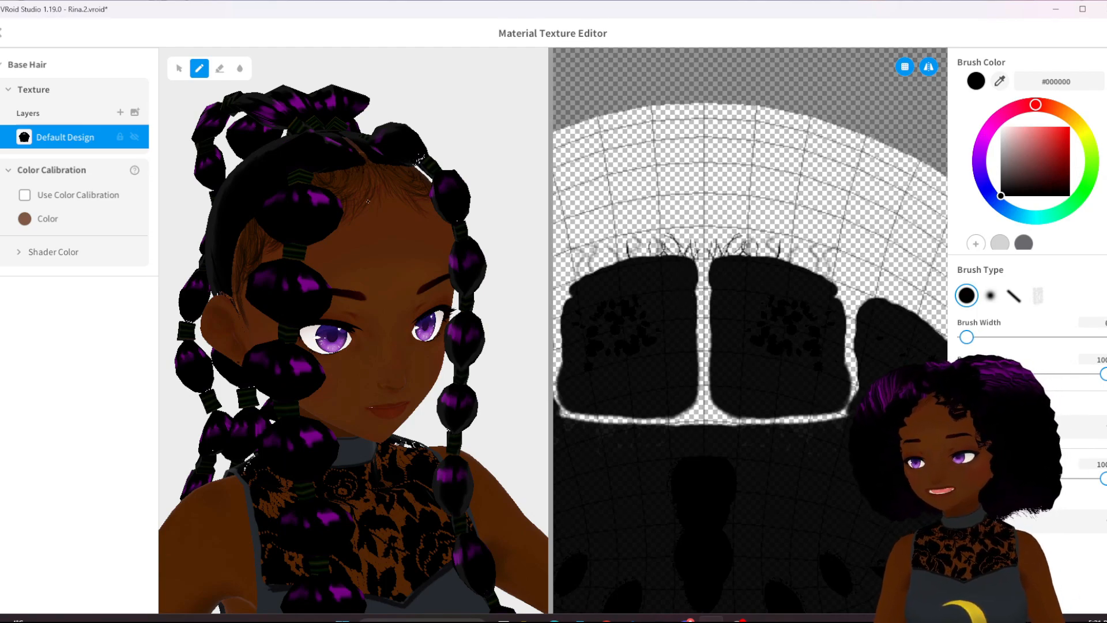
scroll(347, 203, up, 10)
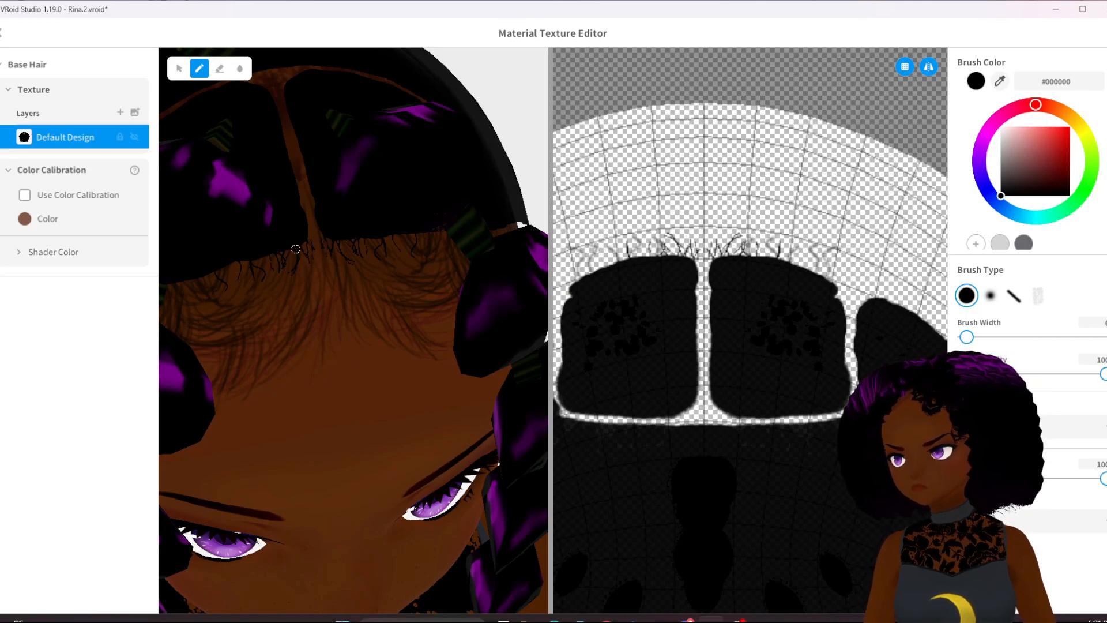
mouse_move(297, 244)
mouse_down()
mouse_move(264, 299)
mouse_move(272, 257)
mouse_up()
mouse_move(253, 273)
mouse_down()
mouse_move(241, 314)
mouse_move(191, 300)
mouse_move(229, 325)
mouse_up()
drag(268, 279, 233, 314)
drag(260, 256, 231, 312)
drag(248, 266, 199, 315)
drag(292, 289, 270, 321)
mouse_move(287, 265)
mouse_down()
mouse_move(267, 314)
mouse_move(248, 317)
mouse_up()
Draw thin curved black baby hairs along the forehead hairline from the middle out to the sides with mirrored hard-brush strokes.
middle_drag(226, 255, 236, 250)
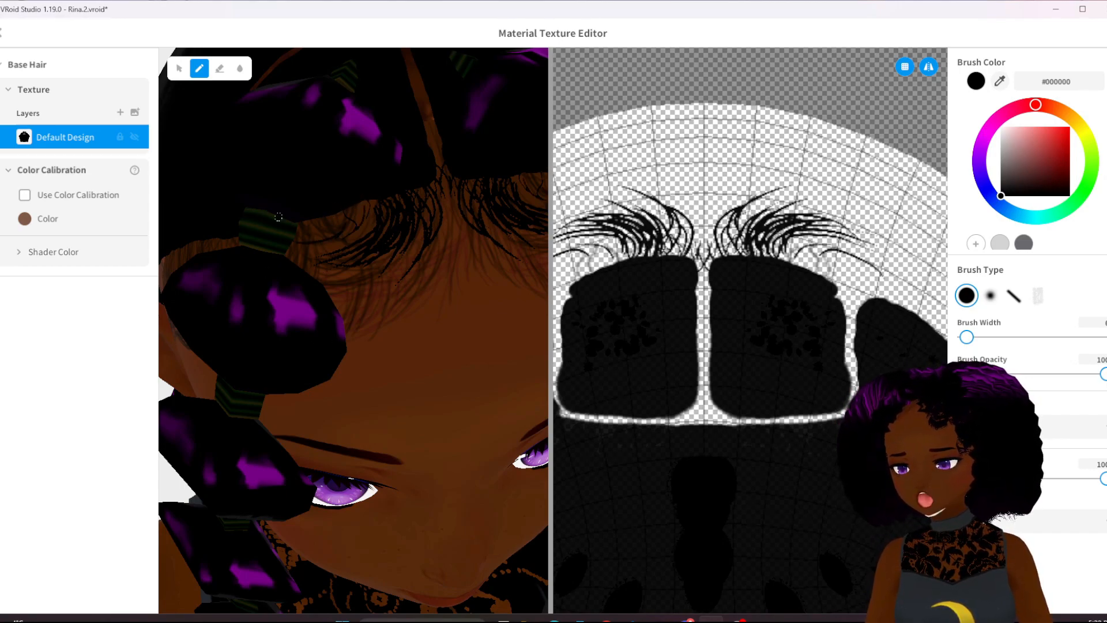
mouse_move(363, 201)
mouse_down()
mouse_move(297, 249)
mouse_move(301, 259)
mouse_up()
drag(334, 226, 299, 254)
mouse_move(312, 242)
right_down()
mouse_move(423, 208)
mouse_move(418, 199)
right_up()
drag(398, 186, 323, 254)
drag(381, 208, 342, 265)
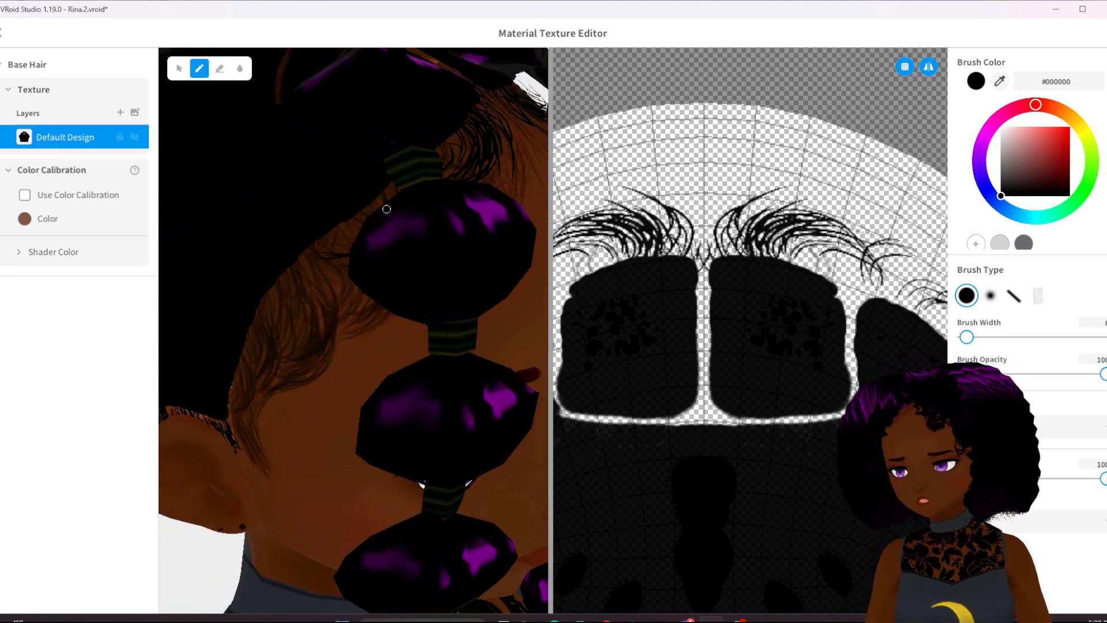
Draw swooping black baby hairs over the temple and down the sideburn in front of the ear.
drag(307, 362, 245, 351)
drag(303, 267, 297, 353)
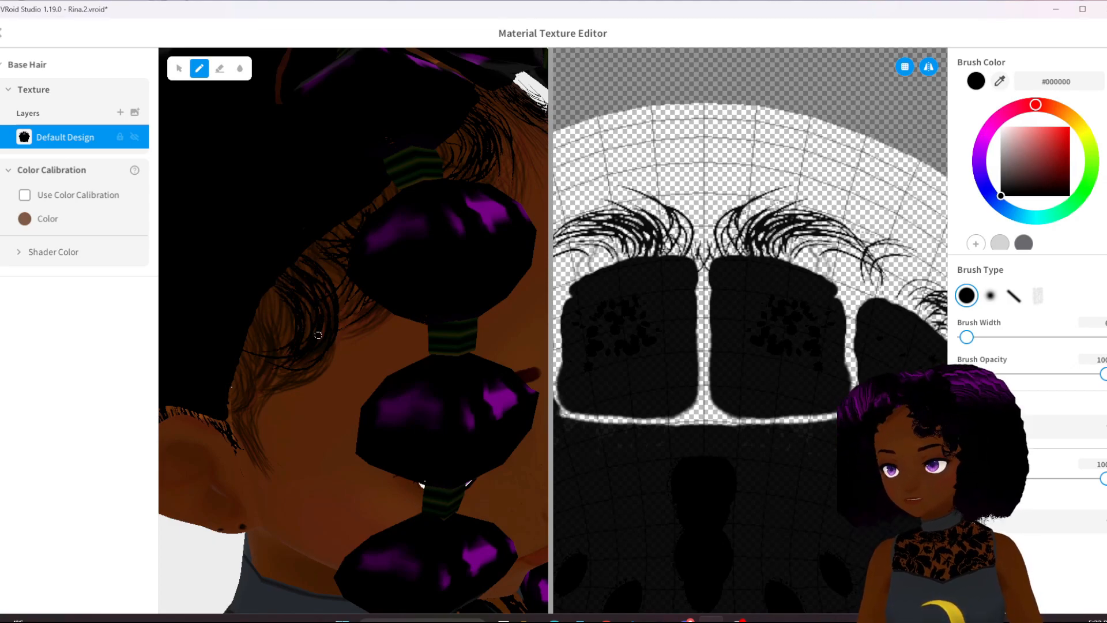
scroll(318, 335, down, 5)
right_drag(380, 323, 288, 323)
scroll(300, 276, up, 6)
drag(286, 204, 277, 256)
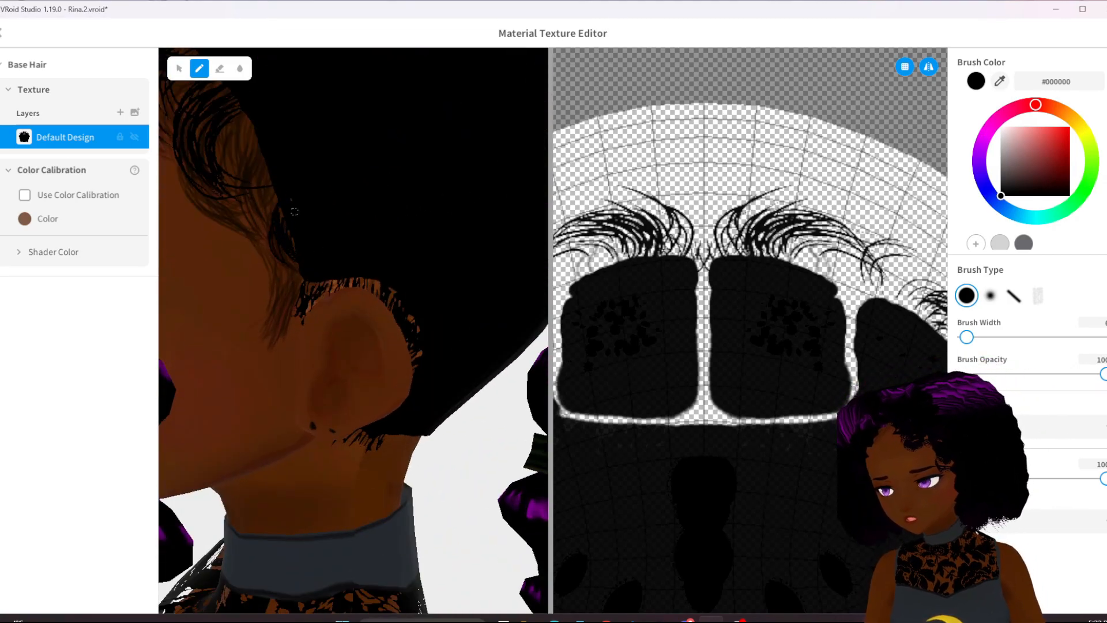
drag(276, 231, 264, 261)
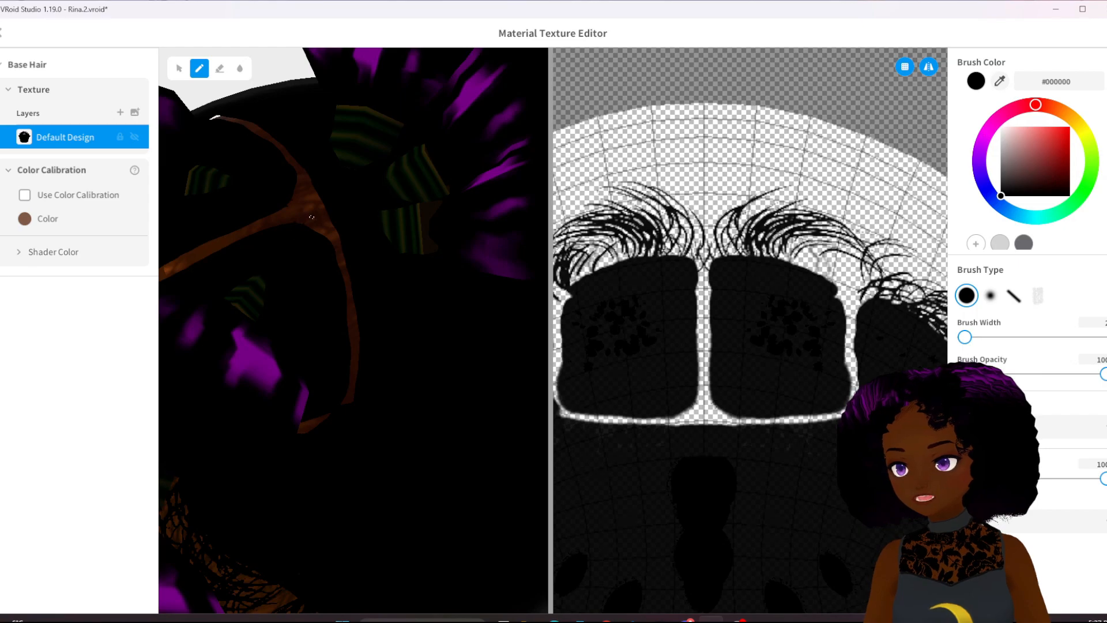
Roughen the parting edges with short strokes of a very narrow black brush and check the head and flat texture.
right_drag(284, 221, 304, 217)
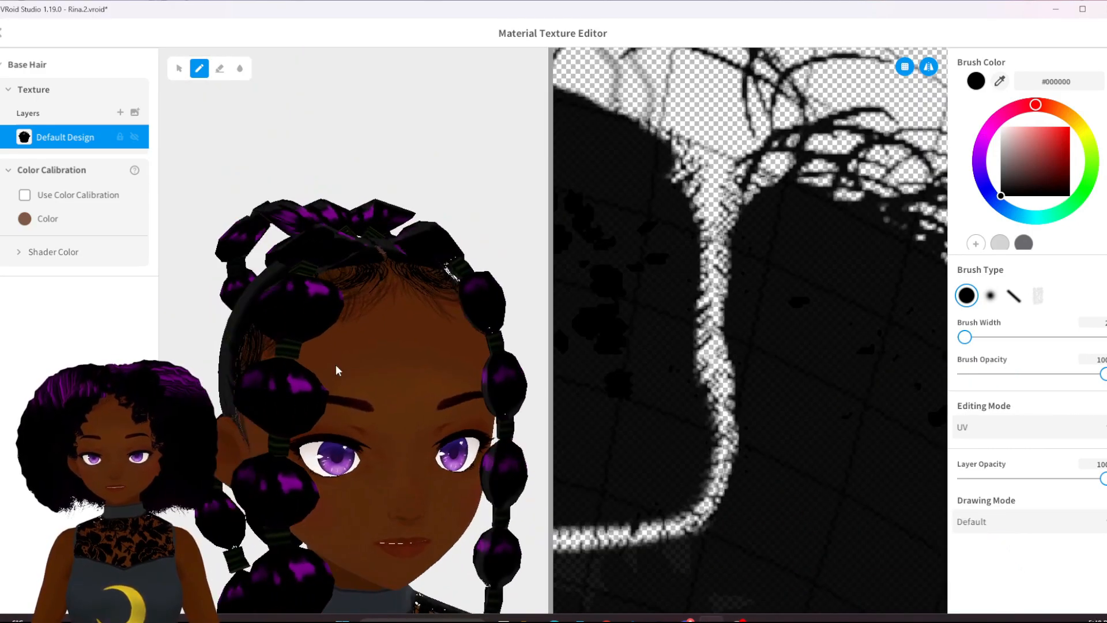
scroll(317, 322, up, 5)
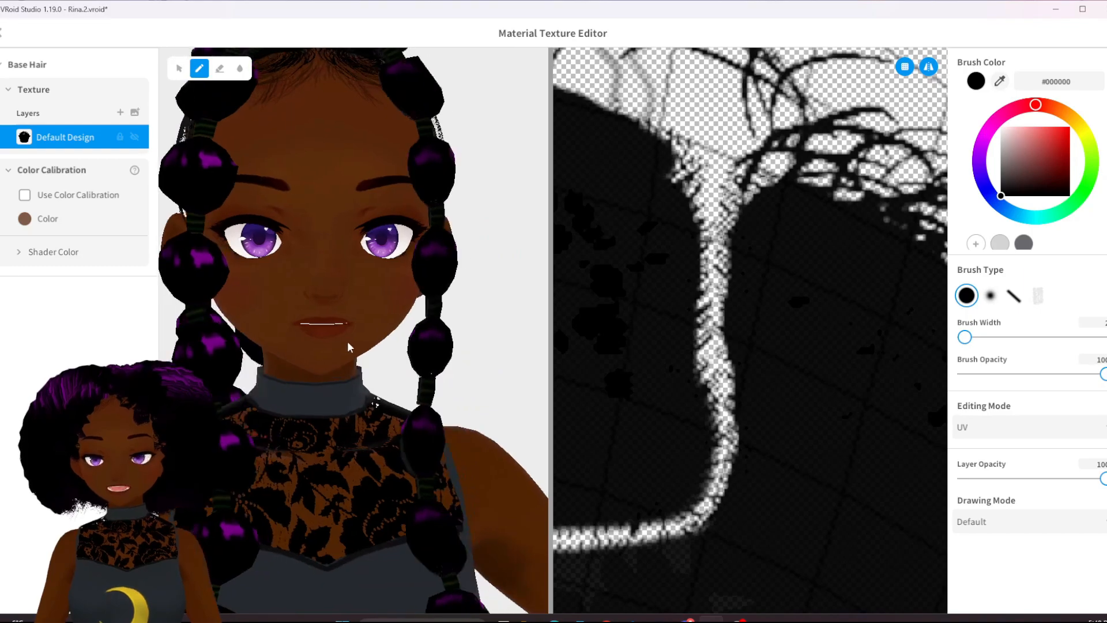
scroll(348, 340, down, 5)
mouse_move(348, 346)
right_down()
mouse_move(348, 362)
mouse_move(356, 331)
right_up()
scroll(348, 352, up, 2)
scroll(348, 351, up, 2)
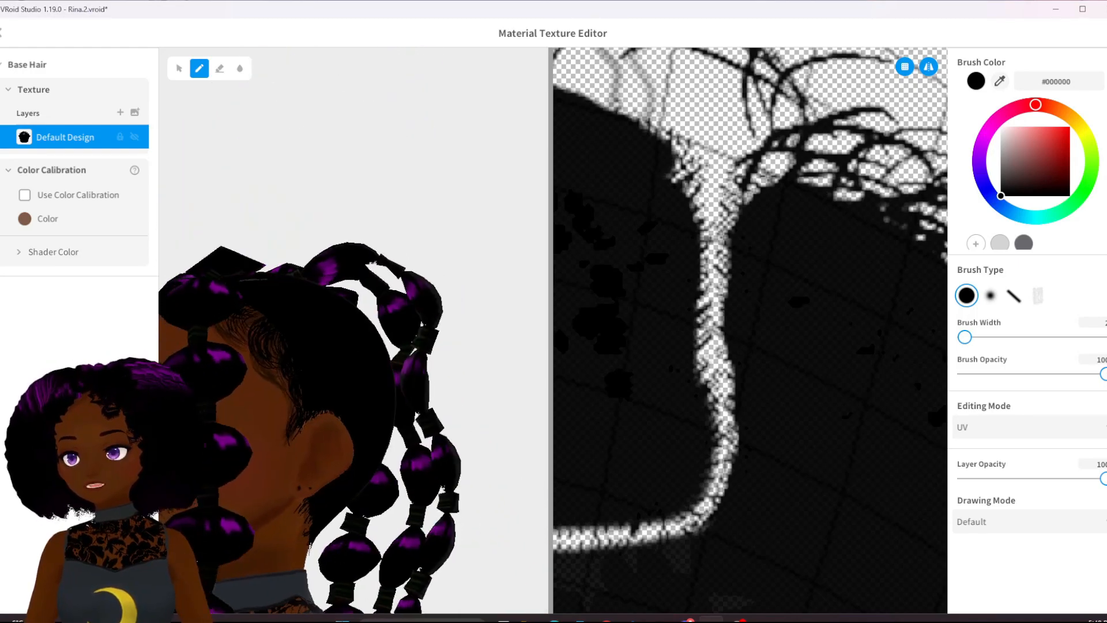
right_drag(271, 357, 358, 358)
scroll(359, 358, down, 3)
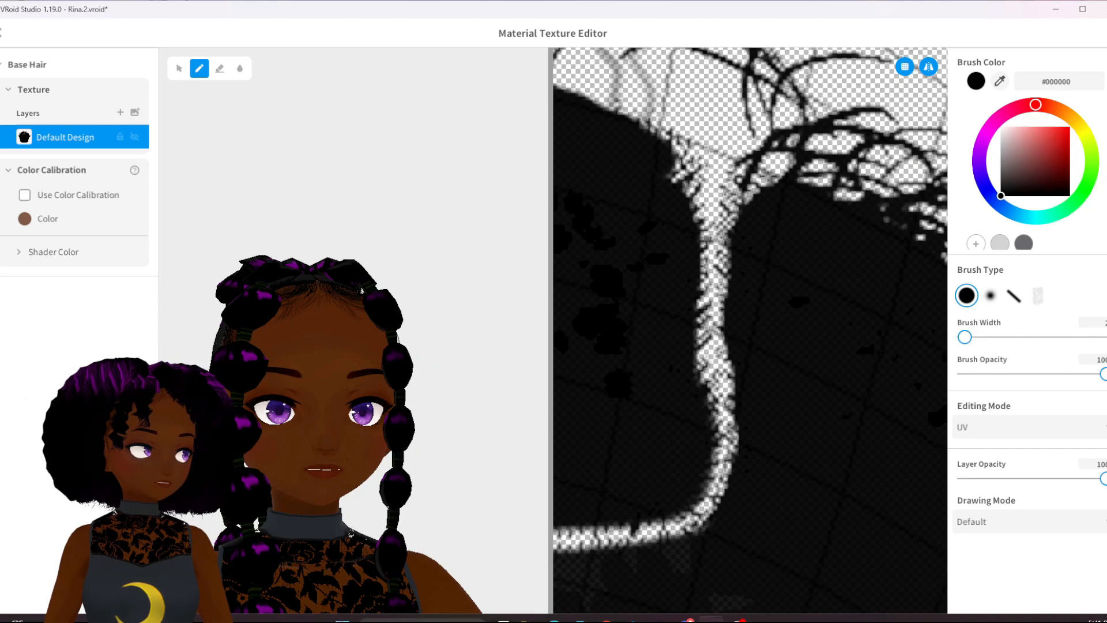
scroll(695, 432, down, 5)
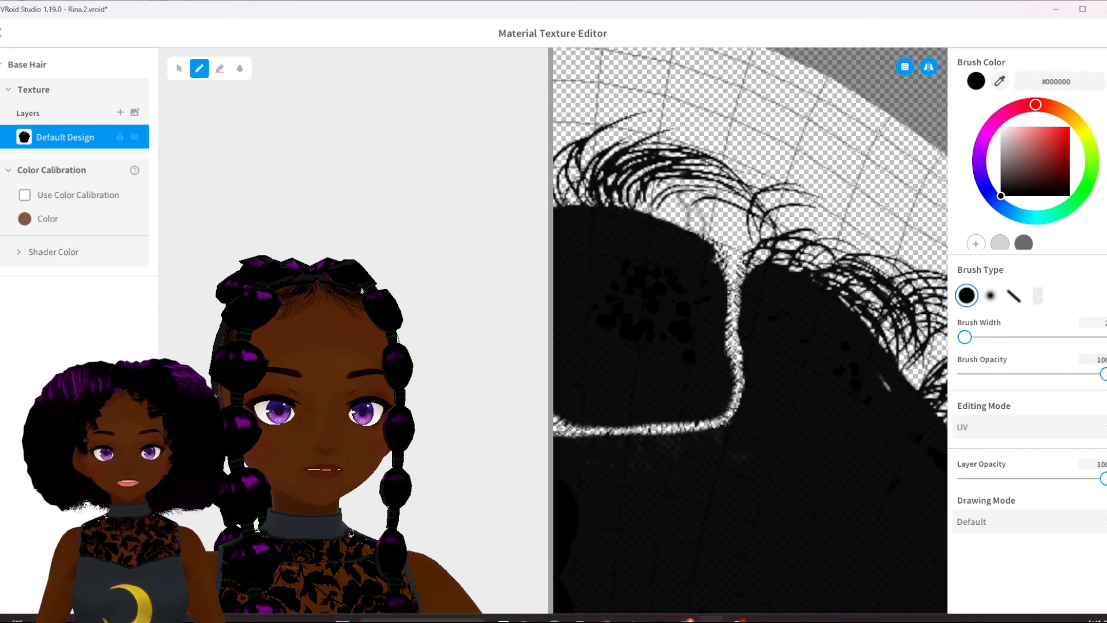
scroll(684, 479, down, 3)
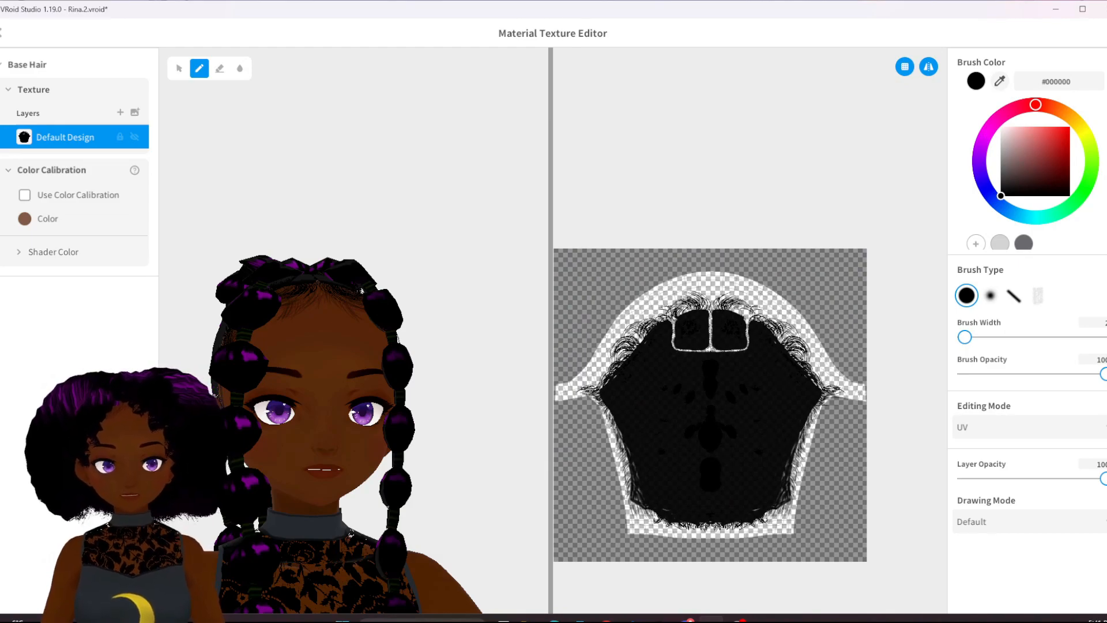
scroll(748, 339, up, 2)
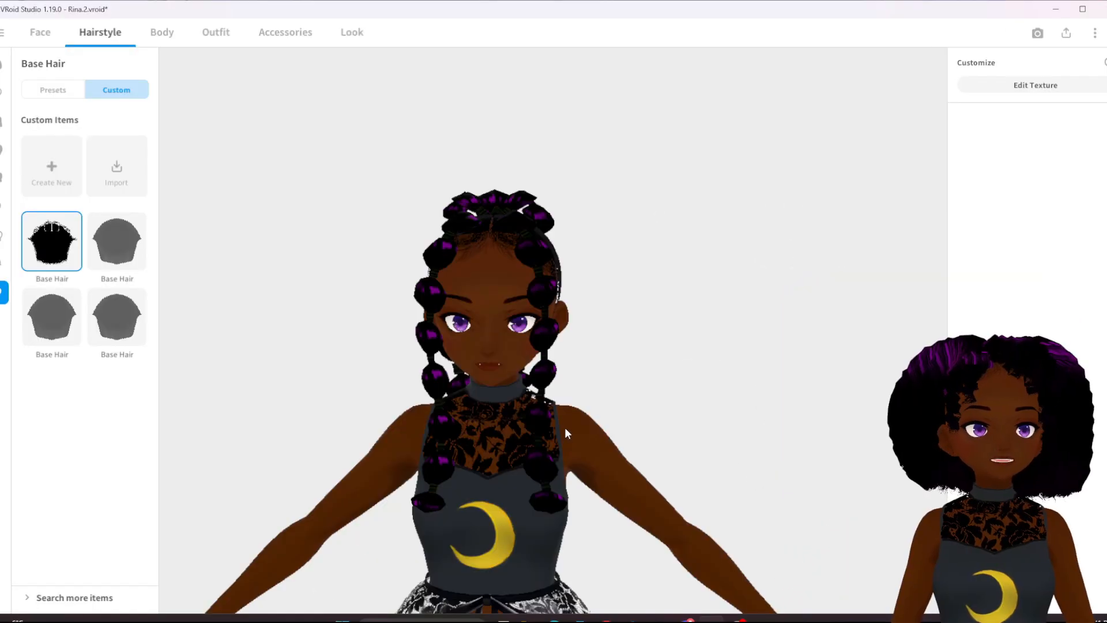
Examine the bubble braids and painted hairline on the whole character from the front and at slight angles.
middle_drag(565, 428, 554, 377)
mouse_move(553, 377)
right_down()
mouse_move(569, 377)
mouse_move(530, 377)
mouse_move(582, 390)
mouse_move(560, 390)
mouse_move(568, 390)
right_up()
scroll(562, 386, down, 2)
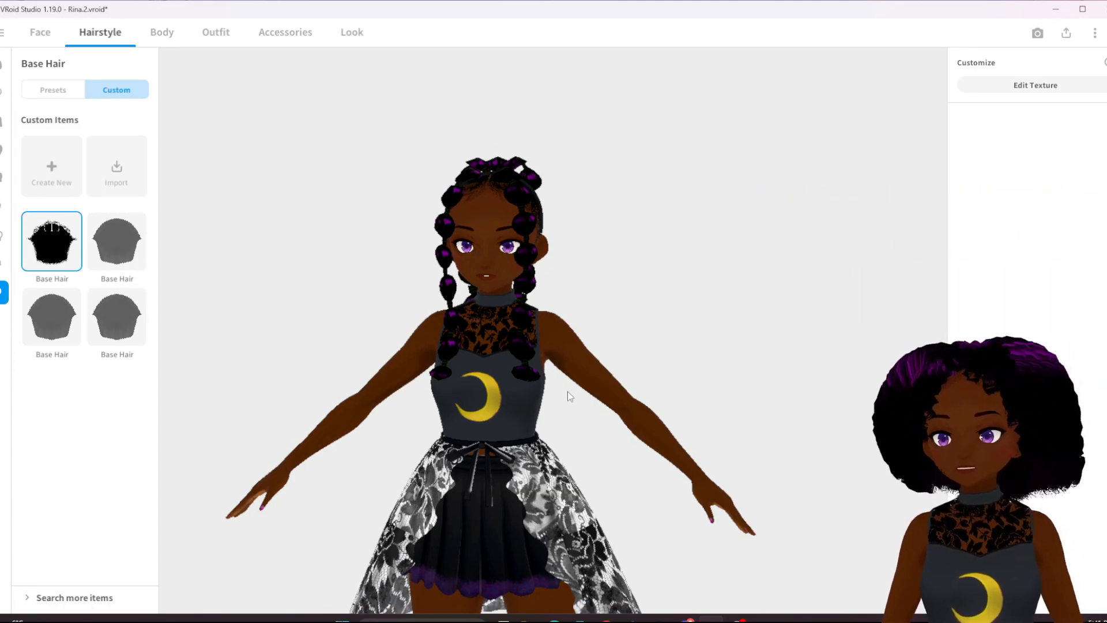
scroll(570, 395, down, 2)
scroll(566, 396, up, 3)
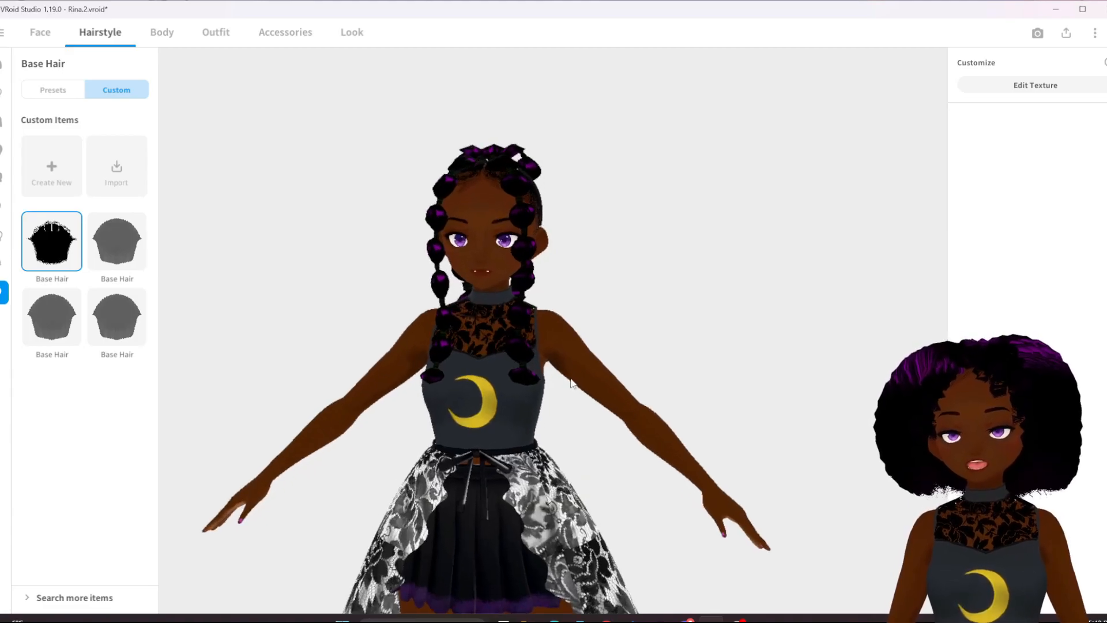
scroll(573, 384, up, 5)
mouse_move(528, 371)
right_down()
mouse_move(611, 373)
mouse_move(470, 383)
mouse_move(513, 363)
mouse_move(531, 369)
mouse_move(509, 376)
mouse_move(539, 372)
right_up()
scroll(543, 376, down, 5)
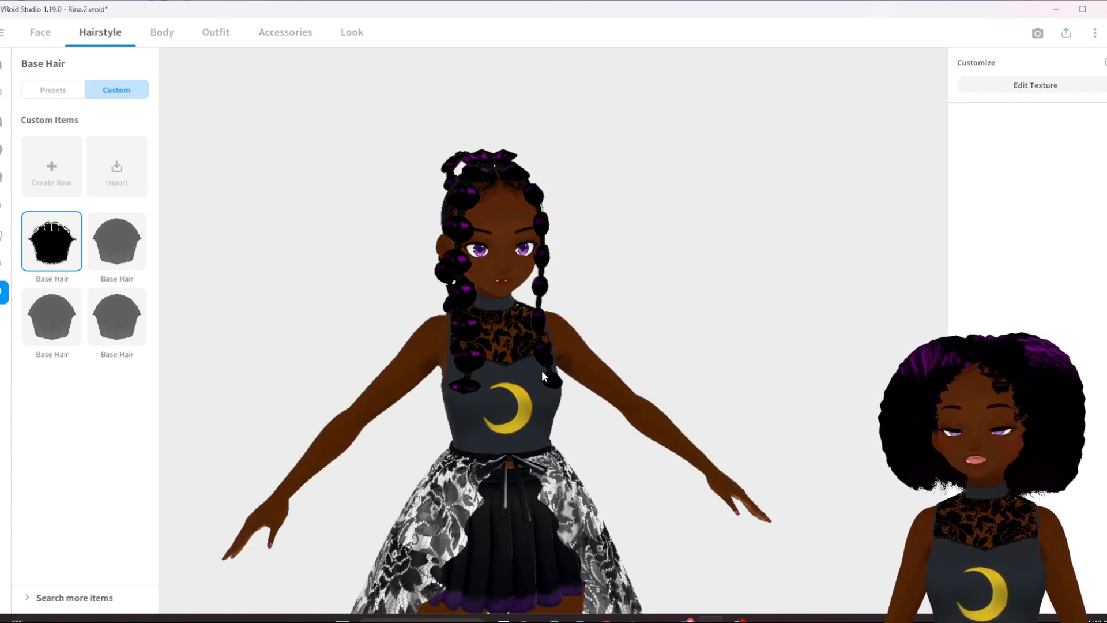
scroll(539, 371, down, 3)
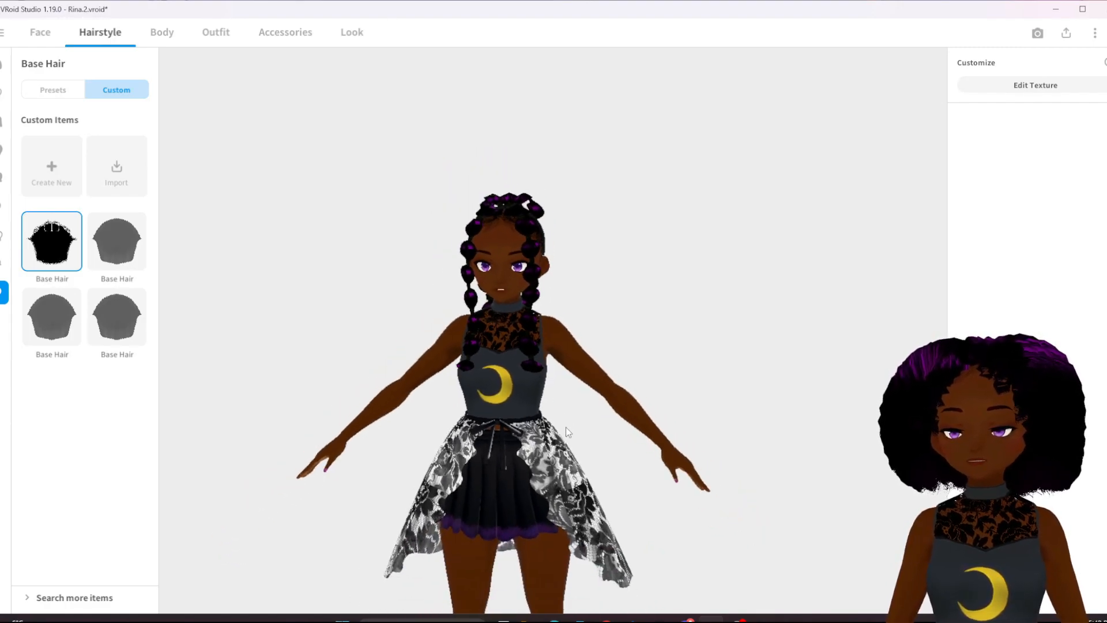
mouse_move(566, 427)
right_down()
mouse_move(528, 425)
mouse_move(571, 416)
right_up()
scroll(555, 376, up, 5)
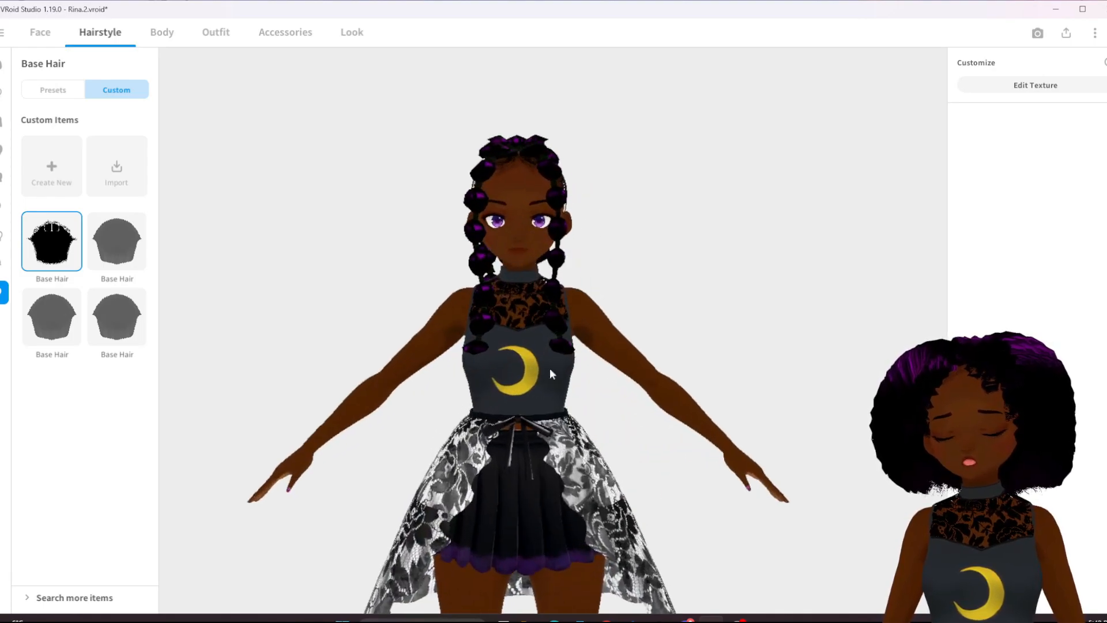
middle_drag(543, 349, 537, 370)
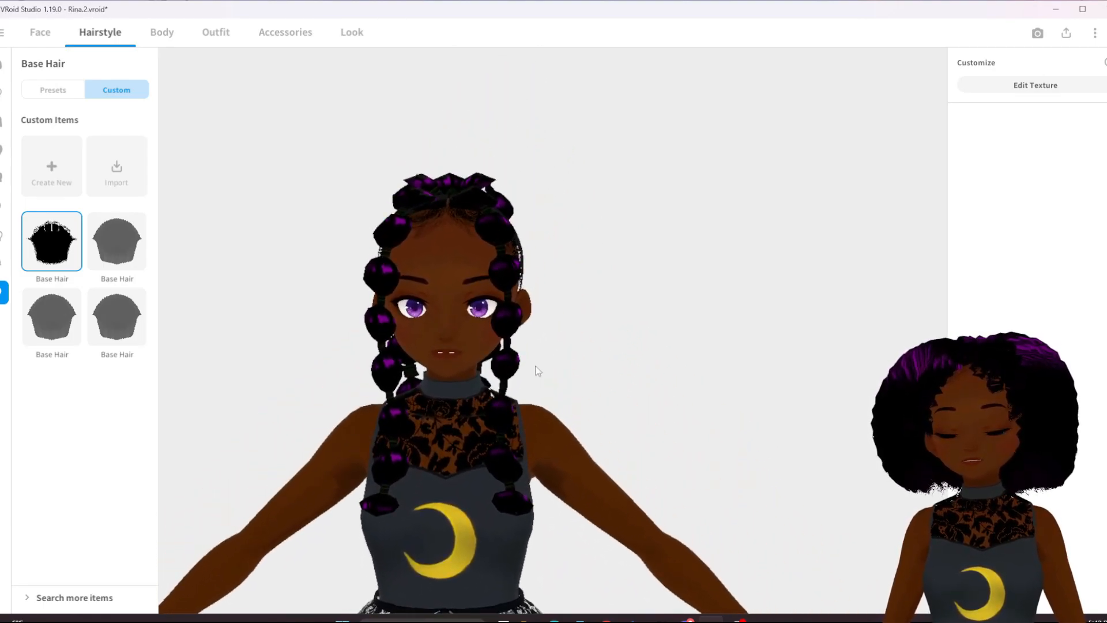
right_drag(557, 396, 567, 396)
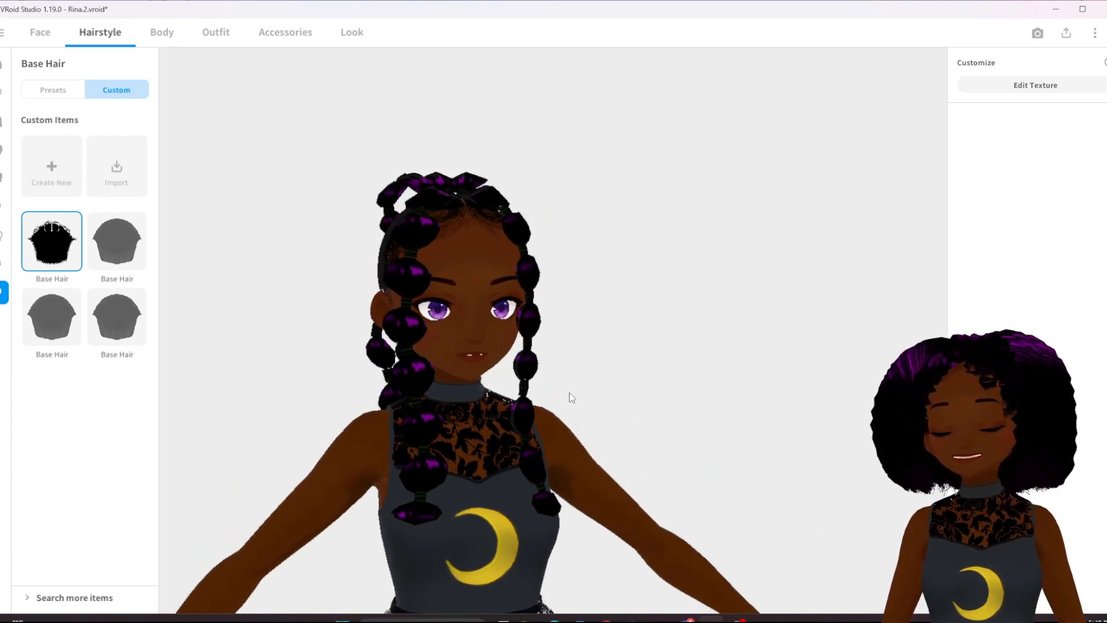
right_drag(563, 388, 549, 390)
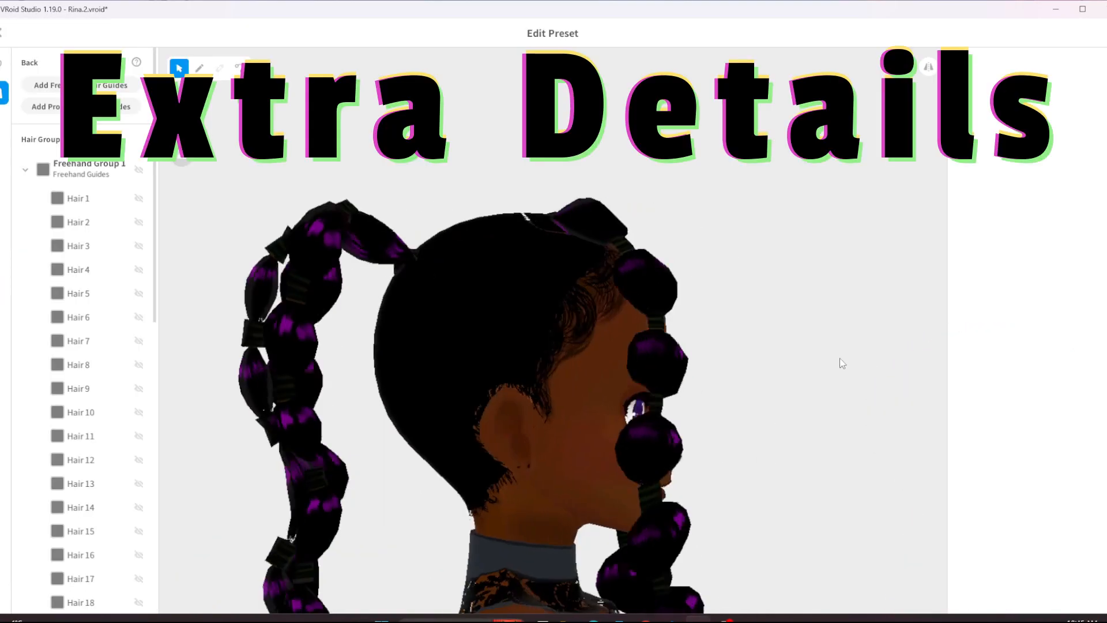
Select bubble strands in the hairstyle preset and adjust their control points.
right_drag(837, 361, 273, 225)
drag(272, 225, 260, 221)
click(259, 220)
right_drag(260, 221, 651, 323)
click(469, 140)
scroll(469, 141, up, 5)
middle_drag(470, 141, 425, 316)
click(238, 68)
click(450, 349)
drag(467, 401, 453, 391)
click(466, 479)
right_drag(466, 479, 508, 473)
click(508, 430)
click(501, 493)
click(504, 548)
right_drag(397, 427, 374, 426)
scroll(375, 427, down, 5)
click(743, 489)
right_drag(743, 489, 577, 429)
Leave the hair editor, select the custom base hair with the partings, and open its texture for editing.
click(2, 33)
click(553, 391)
click(2, 293)
right_drag(703, 179, 449, 264)
click(63, 249)
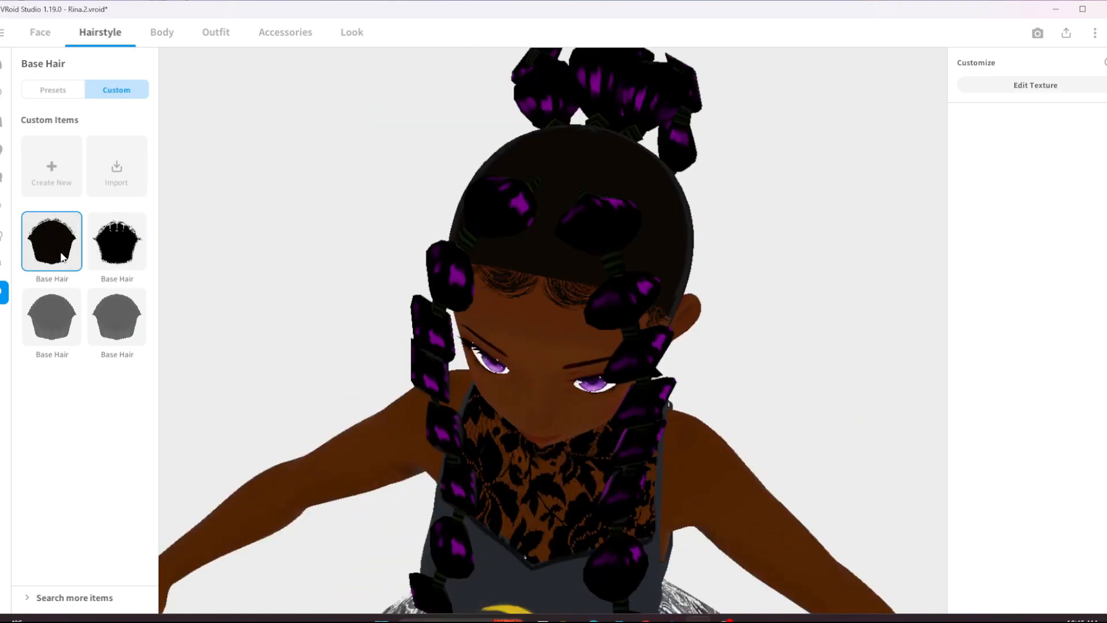
click(116, 251)
right_drag(738, 230, 930, 140)
click(1035, 86)
Touch up the black hair around the ear with mirrored hard-brush strokes in #000000 and erase the stray paint.
scroll(634, 340, up, 5)
click(1001, 196)
click(929, 66)
click(379, 308)
mouse_move(353, 273)
mouse_down()
mouse_move(330, 287)
mouse_move(336, 328)
mouse_up()
key(e)
click(380, 310)
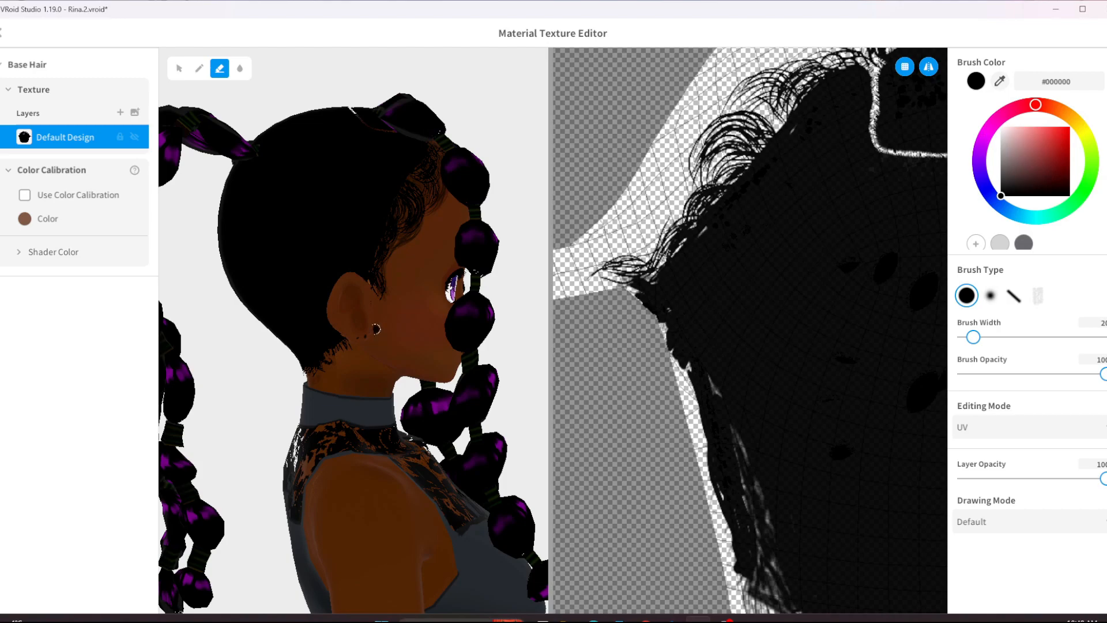
scroll(376, 341, up, 5)
click(301, 329)
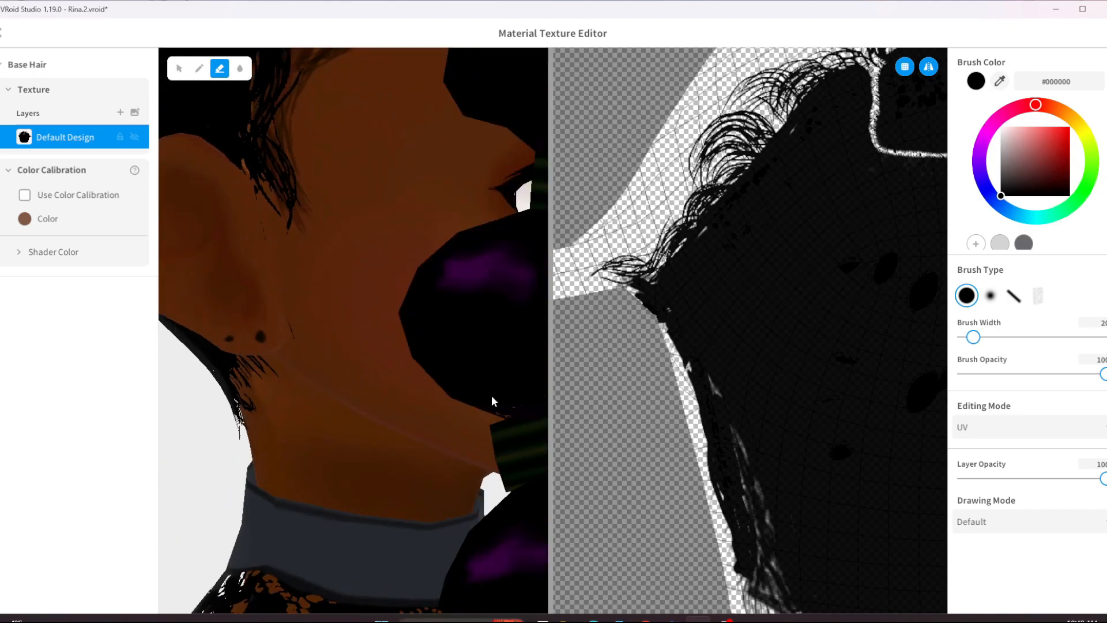
Fill the black base hair behind the ear along the side edge of the nape with the hard round brush.
scroll(491, 395, down, 5)
right_drag(491, 395, 402, 366)
click(199, 68)
drag(394, 272, 383, 295)
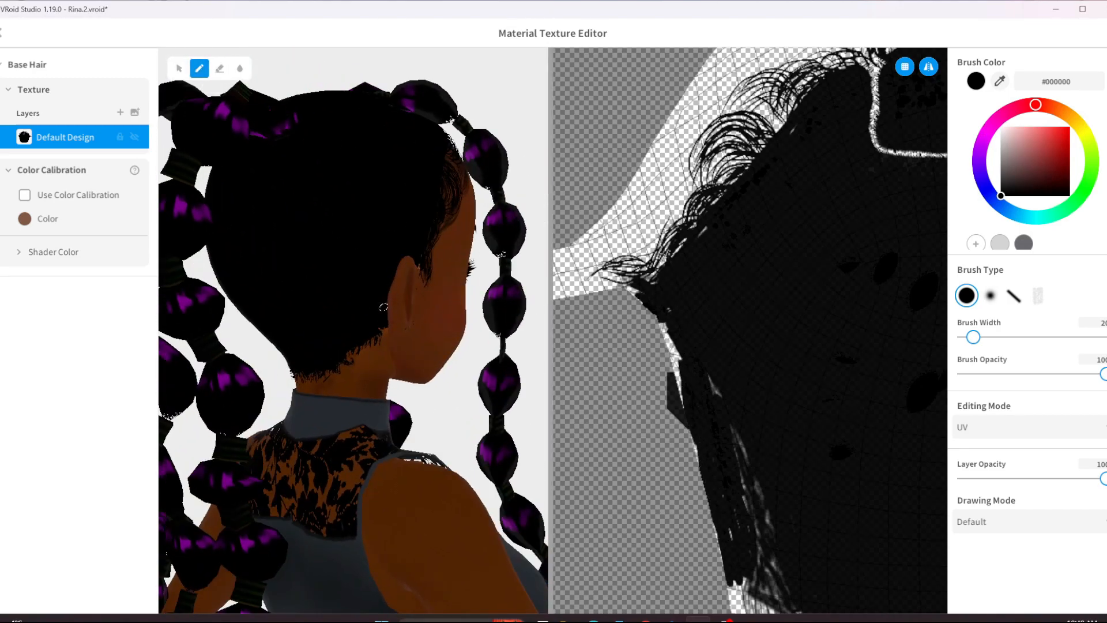
Paint dark grey highlight streaks over the side and back of the head with the soft brush.
right_drag(382, 304, 354, 277)
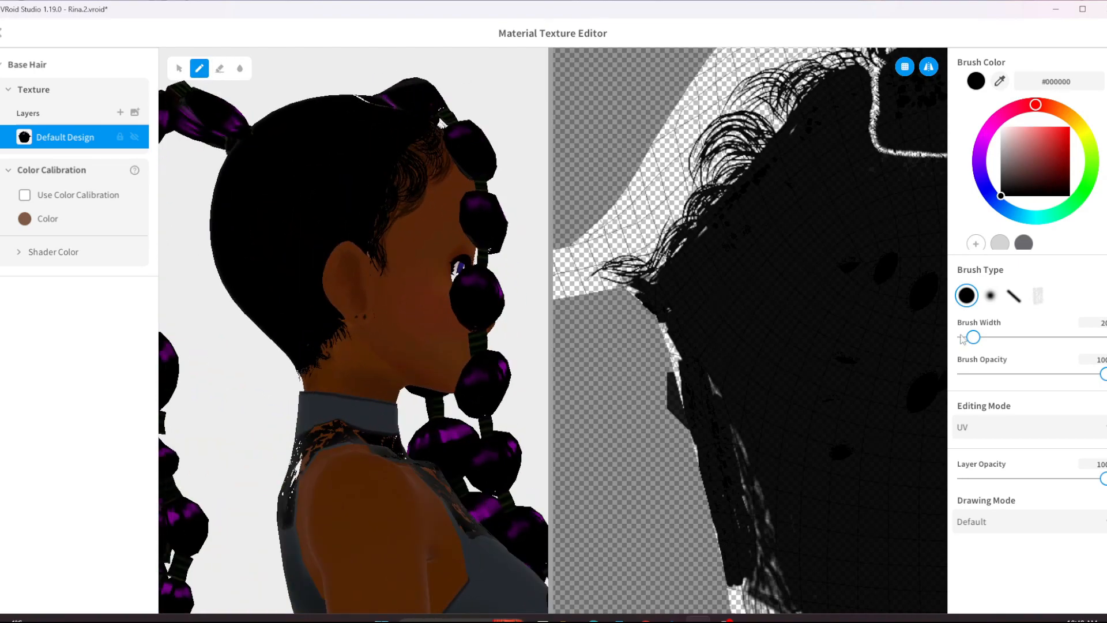
scroll(424, 462, up, 5)
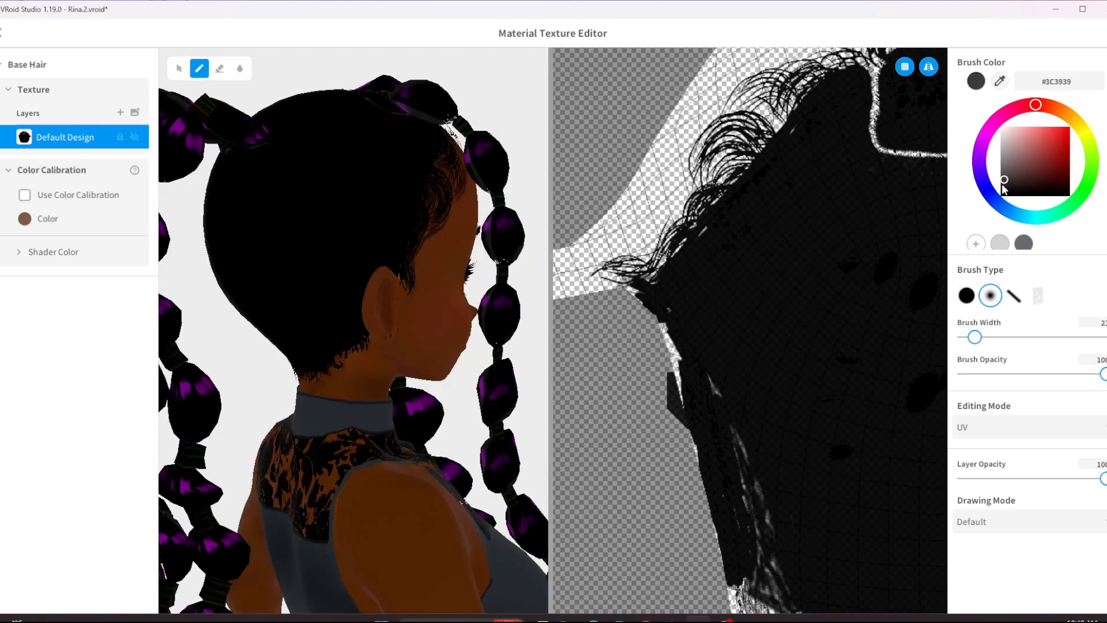
drag(282, 328, 299, 217)
drag(322, 151, 303, 311)
right_drag(304, 312, 331, 314)
mouse_move(283, 335)
mouse_down()
mouse_move(272, 271)
mouse_move(248, 245)
mouse_up()
right_drag(276, 260, 346, 300)
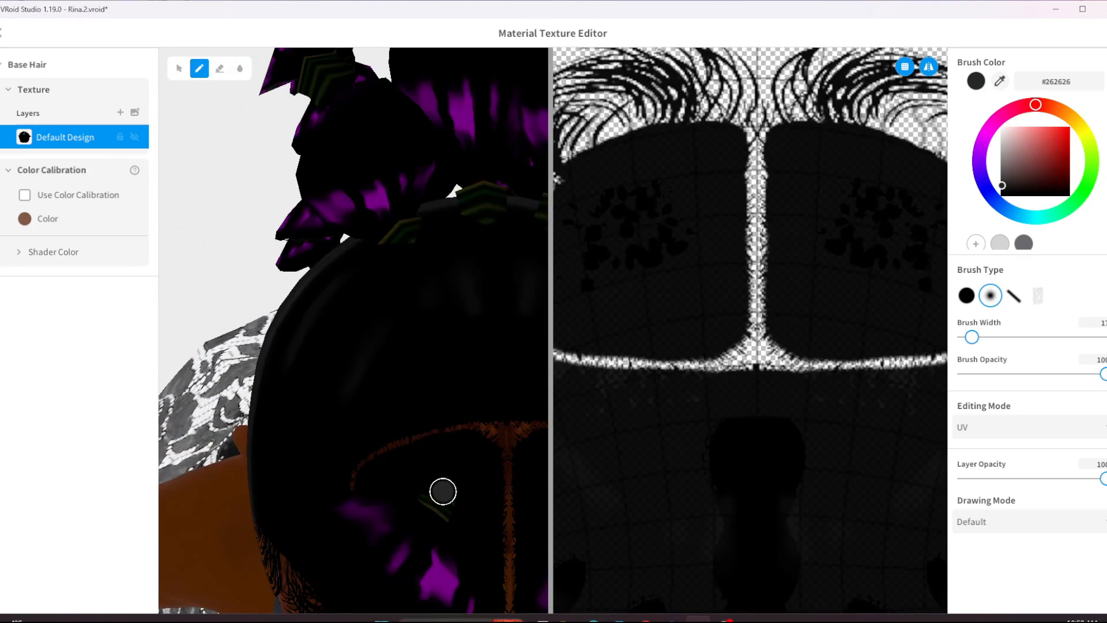
Paint soft #262626 highlights on the front hair sections of the flat texture and blur them.
drag(680, 301, 694, 324)
mouse_move(646, 293)
mouse_down()
mouse_move(642, 314)
mouse_move(612, 286)
mouse_up()
drag(714, 176, 697, 232)
drag(611, 186, 636, 222)
drag(582, 213, 617, 234)
drag(812, 255, 798, 275)
mouse_move(448, 522)
middle_down()
mouse_move(373, 126)
mouse_move(376, 551)
middle_up()
right_drag(369, 438, 375, 467)
click(240, 68)
mouse_move(697, 316)
mouse_down()
mouse_move(670, 153)
mouse_move(618, 287)
mouse_move(681, 248)
mouse_up()
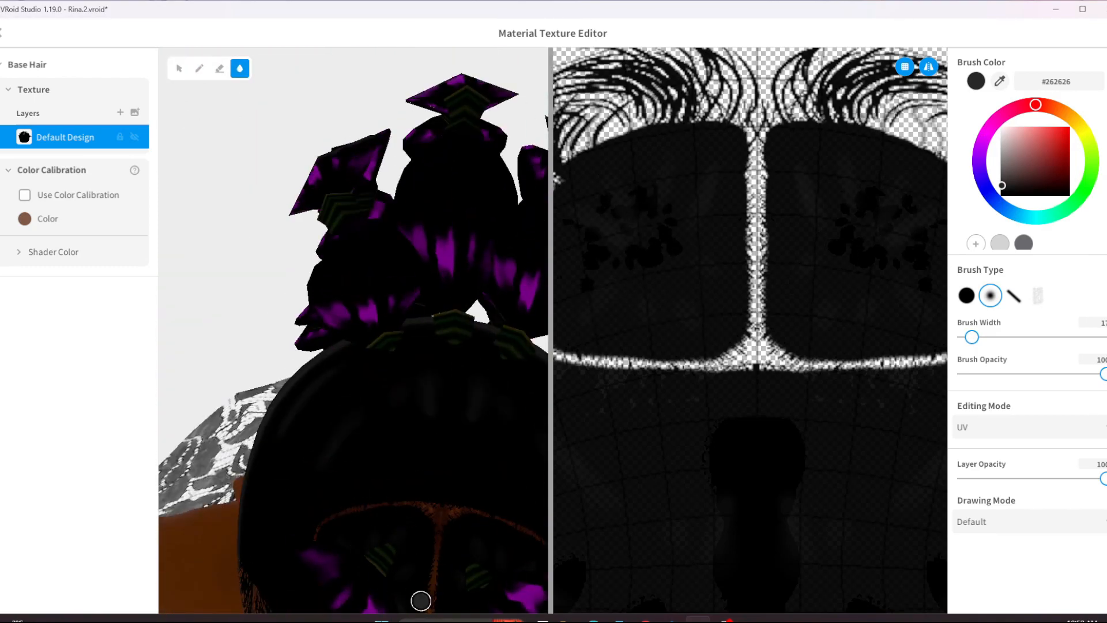
Paint #262626 highlight streaks on the side of the head above the ear and switch to the blur tool.
middle_drag(424, 412, 438, 144)
mouse_move(392, 366)
right_down()
mouse_move(487, 274)
mouse_move(365, 600)
mouse_move(242, 225)
right_up()
middle_drag(242, 224, 231, 139)
click(200, 68)
mouse_move(310, 225)
mouse_down()
mouse_move(283, 236)
mouse_move(326, 217)
mouse_up()
click(240, 68)
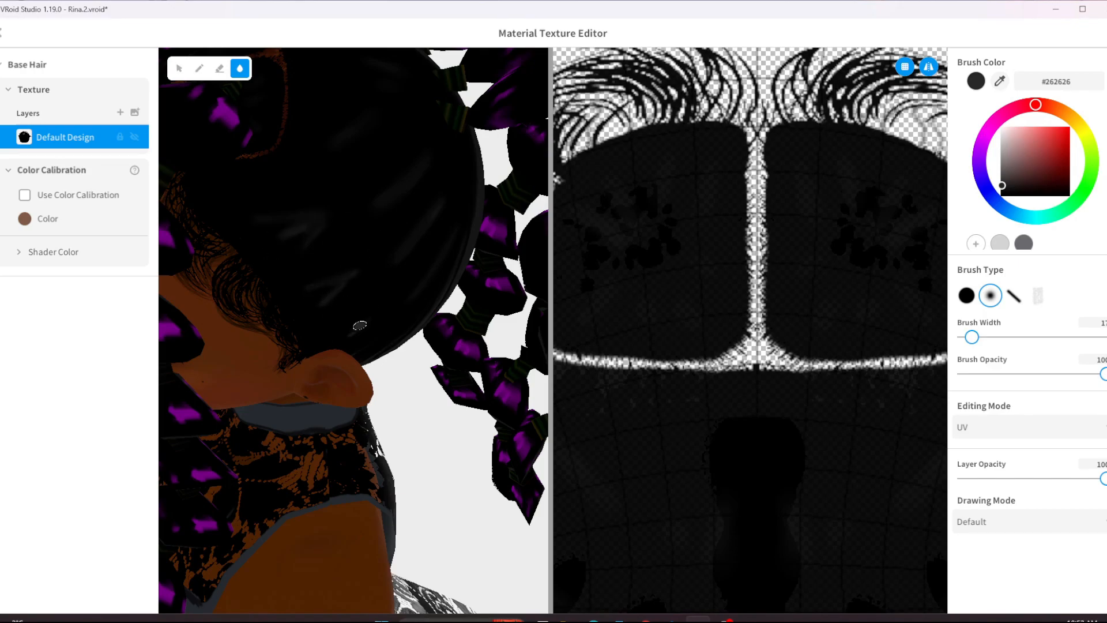
Add more #262626 highlight streaks across the side of the head behind the ear.
right_drag(396, 250, 369, 144)
click(199, 68)
drag(426, 332, 381, 377)
drag(383, 293, 360, 308)
Sample the dark purple #410B4B from a bubble, paint purple streaks toward the ponytail base, and blur them into the hair.
click(999, 81)
click(541, 166)
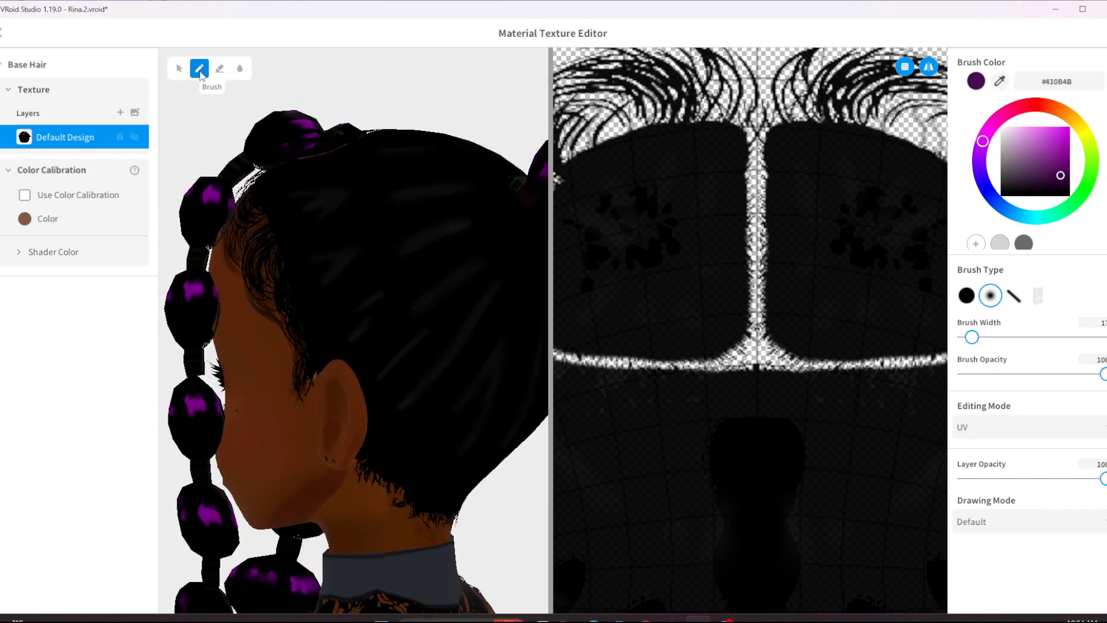
click(240, 69)
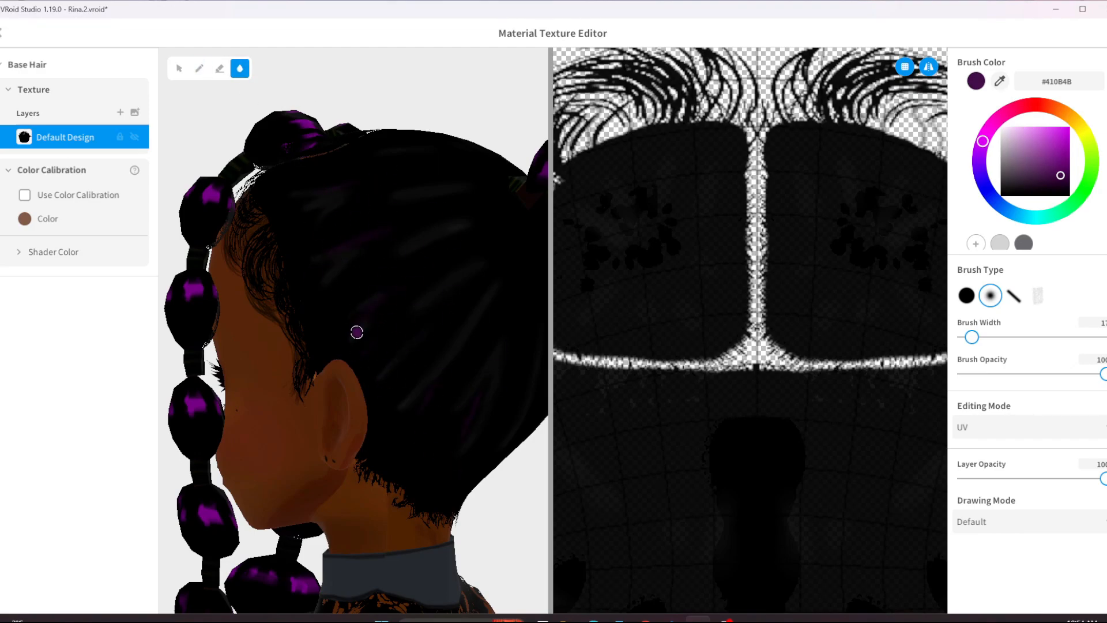
right_drag(469, 413, 396, 349)
mouse_move(396, 350)
mouse_down()
mouse_move(383, 291)
mouse_move(314, 262)
mouse_move(314, 227)
mouse_up()
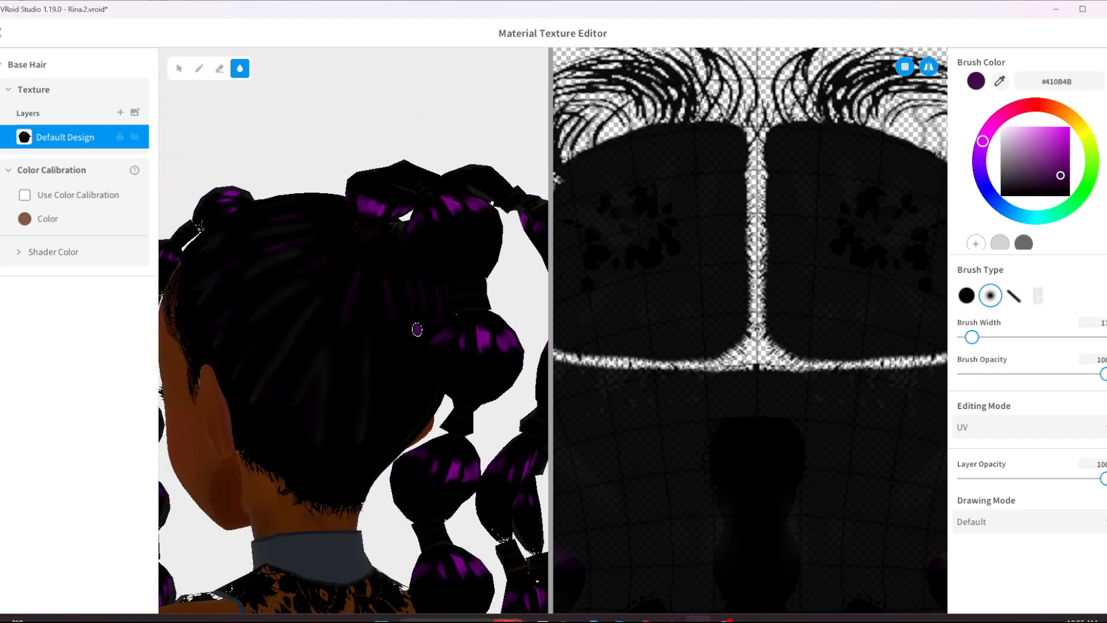
Sample #0A0A0A from the base texture, soften the highlight streaks with it, blur them, and check the hair from several sides.
click(1001, 82)
click(801, 165)
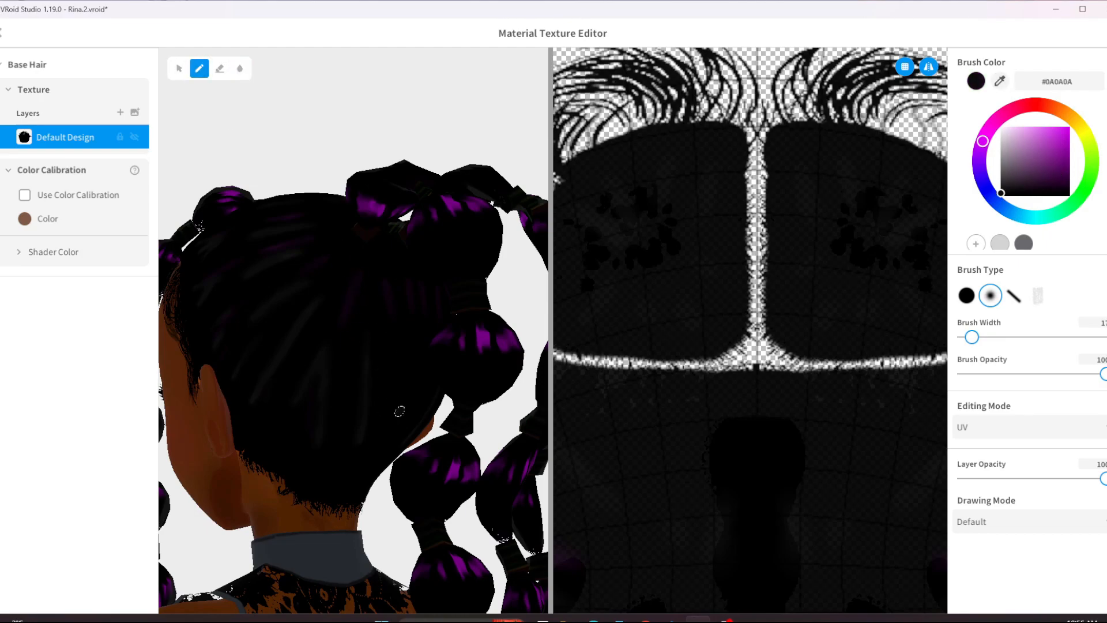
click(240, 69)
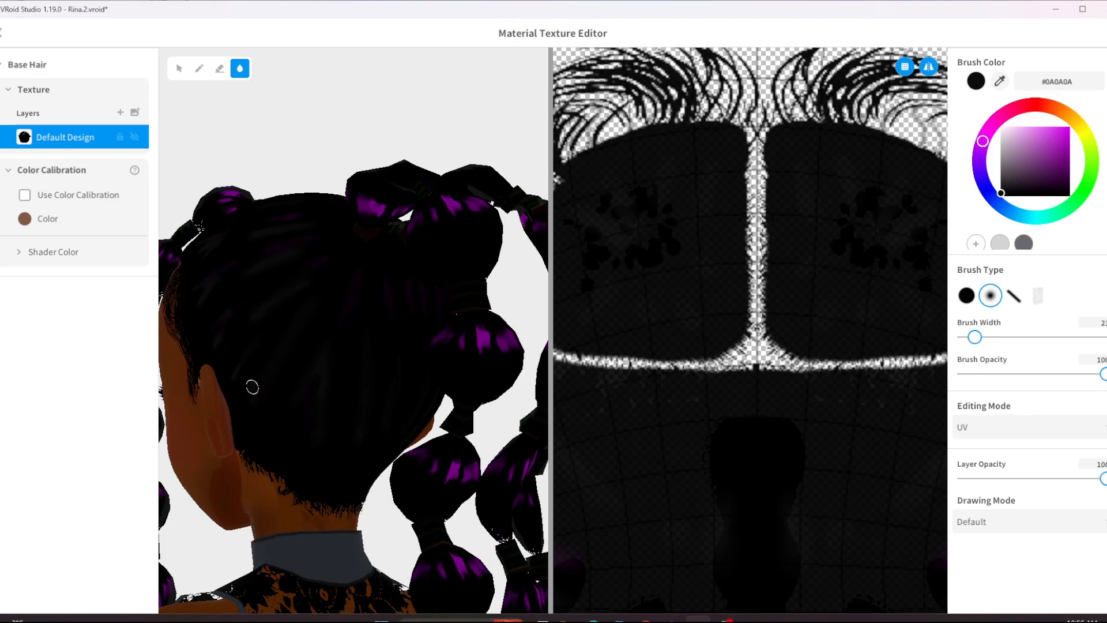
right_drag(398, 317, 319, 328)
right_drag(371, 432, 347, 400)
scroll(348, 400, down, 3)
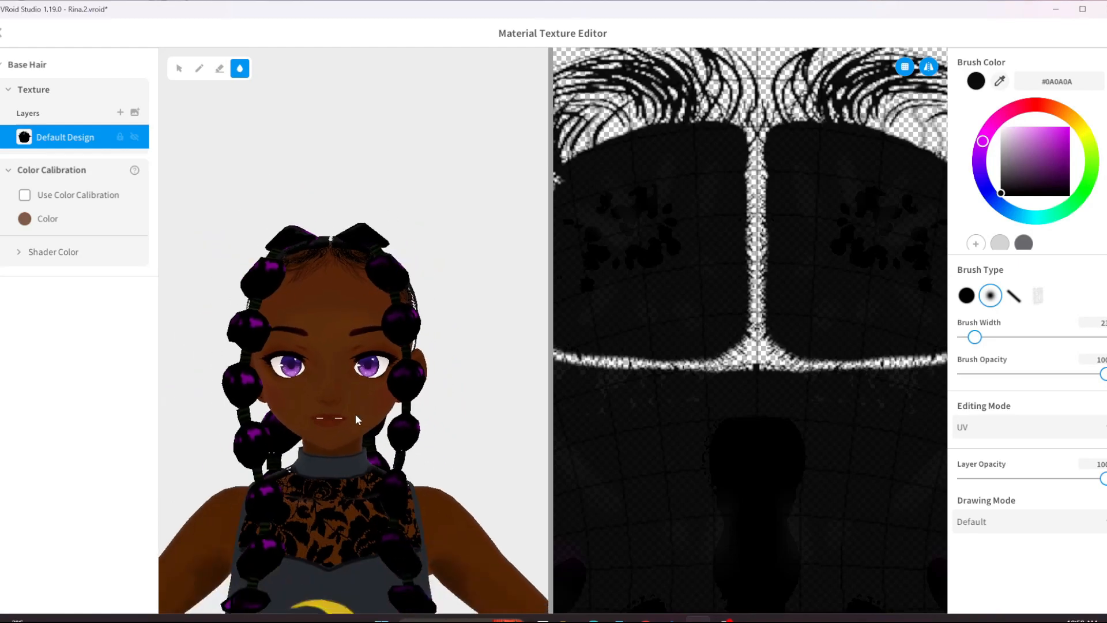
mouse_move(444, 329)
right_down()
mouse_move(441, 380)
mouse_move(231, 332)
mouse_move(434, 334)
right_up()
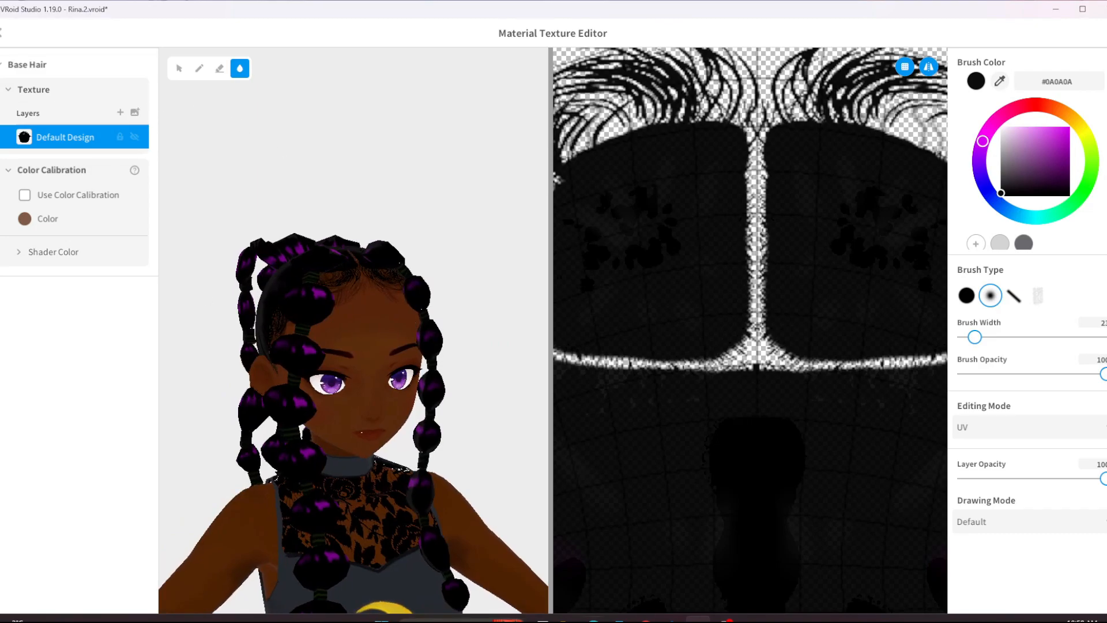